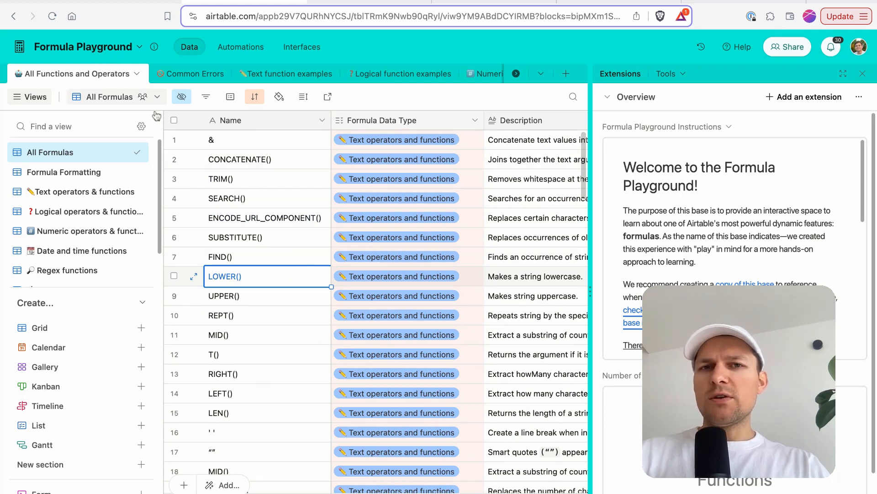
# Look at the Common Errors table, return to All Functions and Operators, and select the SUBSTITUTE() record.
pyautogui.click(197, 74)
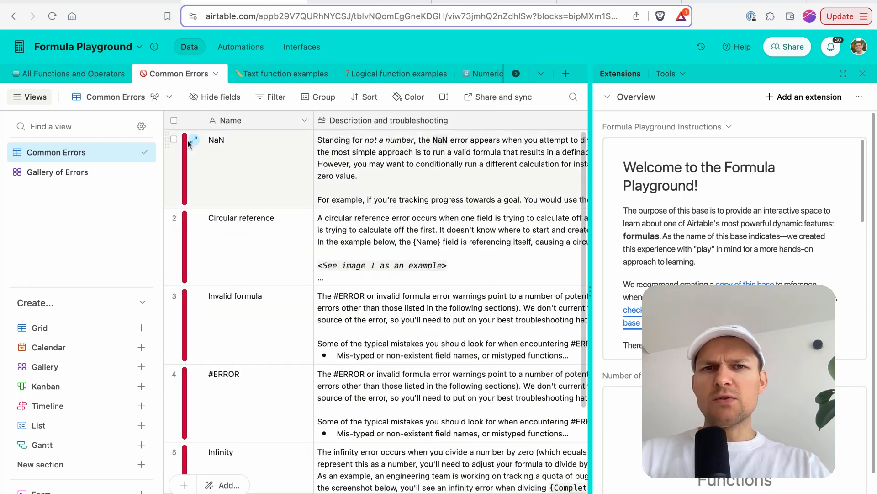
pyautogui.click(73, 74)
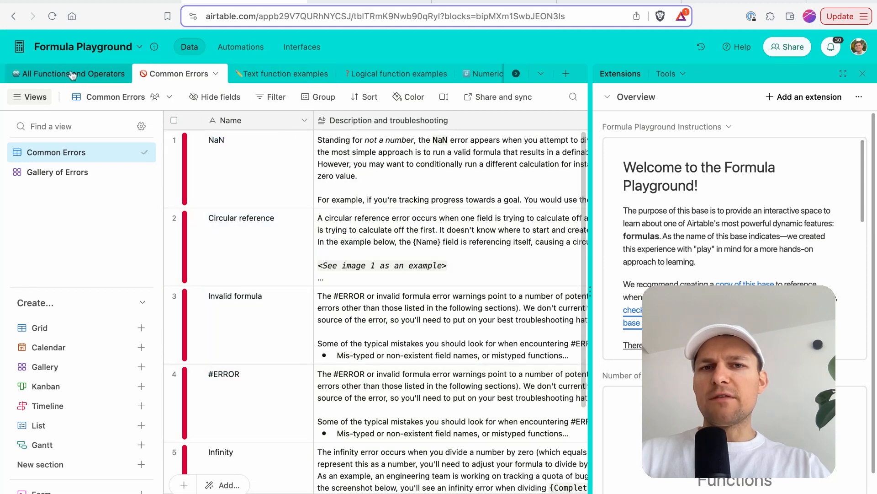
pyautogui.click(270, 237)
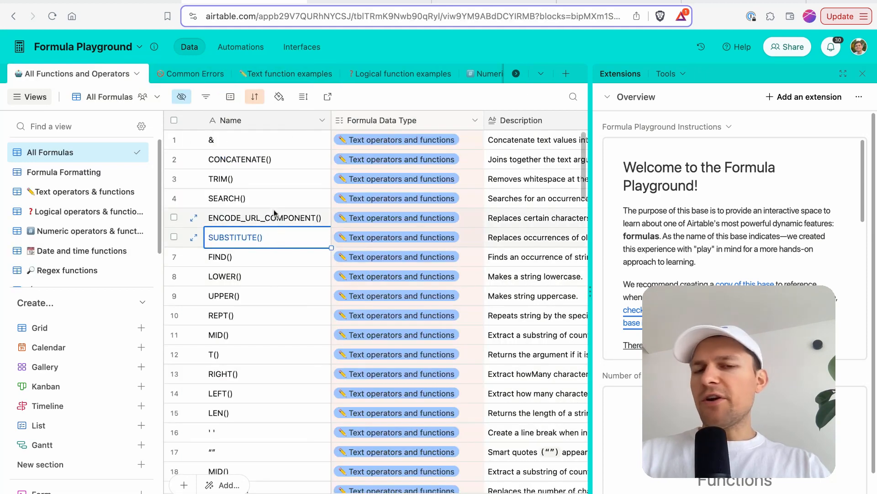
# Open the Airtable formula field reference article and skim its introduction and its sections on operators and functions.
pyautogui.click(385, 2)
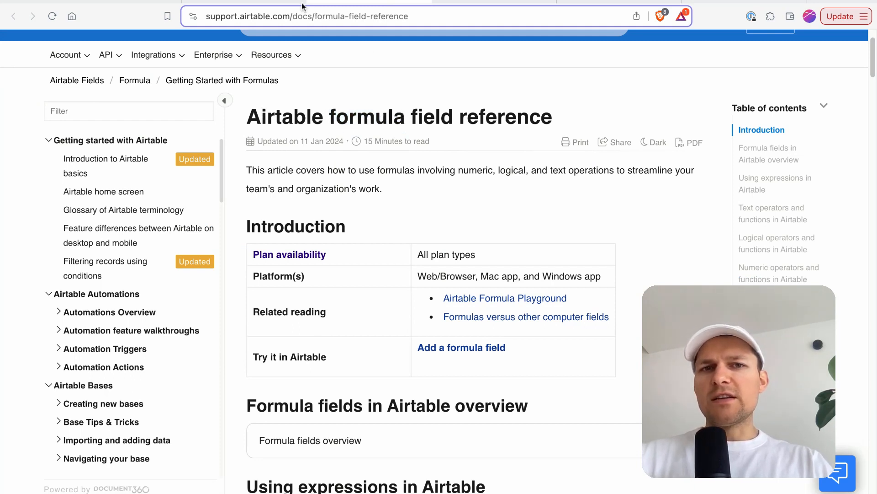
pyautogui.scroll(-10, 377, 174)
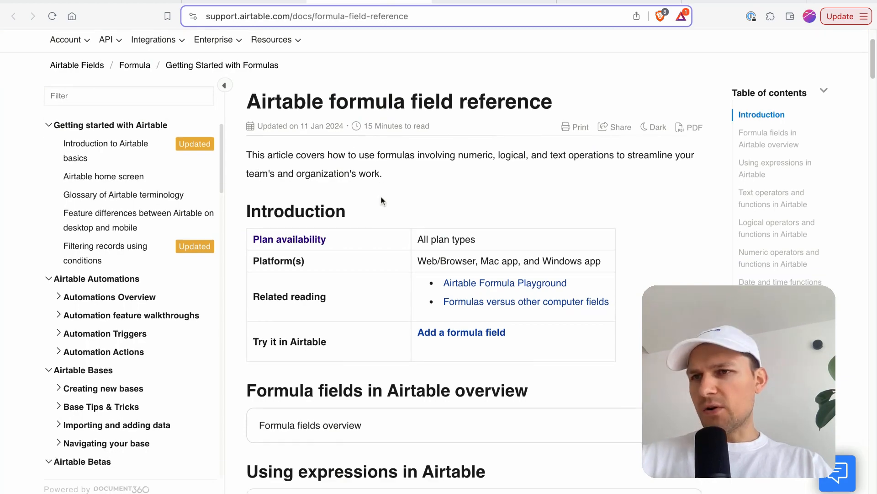
pyautogui.scroll(-3, 337, 272)
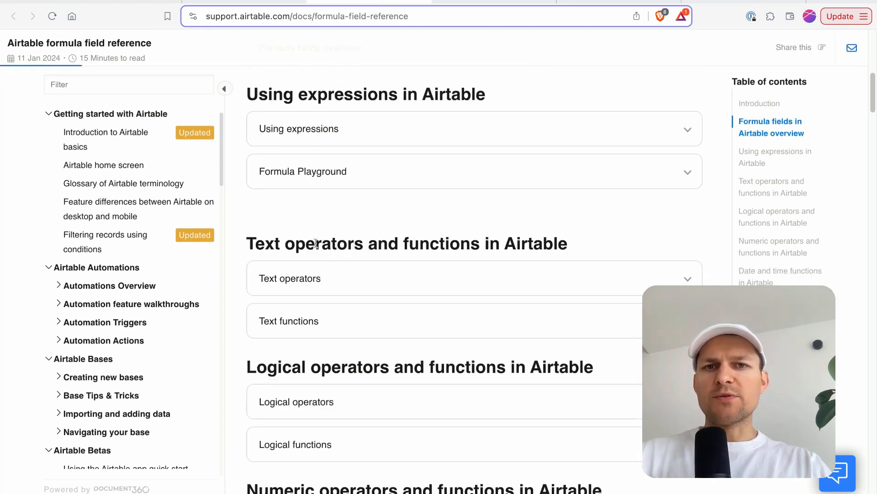
pyautogui.scroll(12, 318, 241)
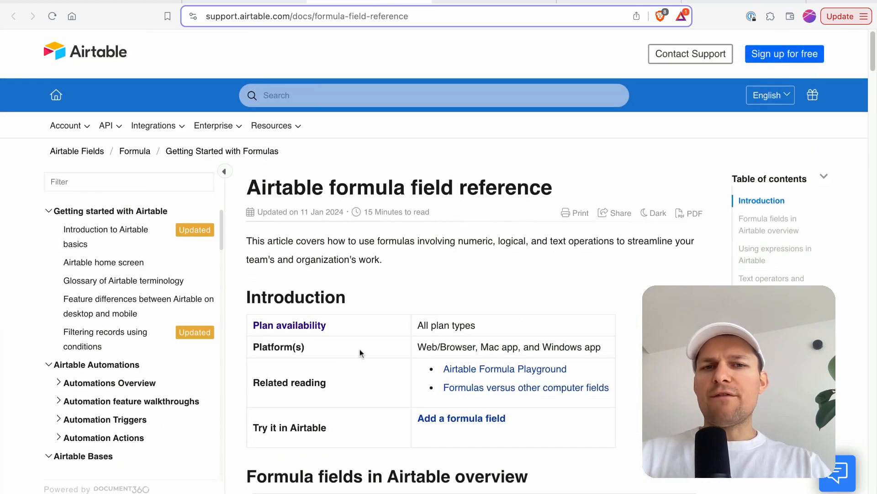
pyautogui.scroll(-3, 361, 218)
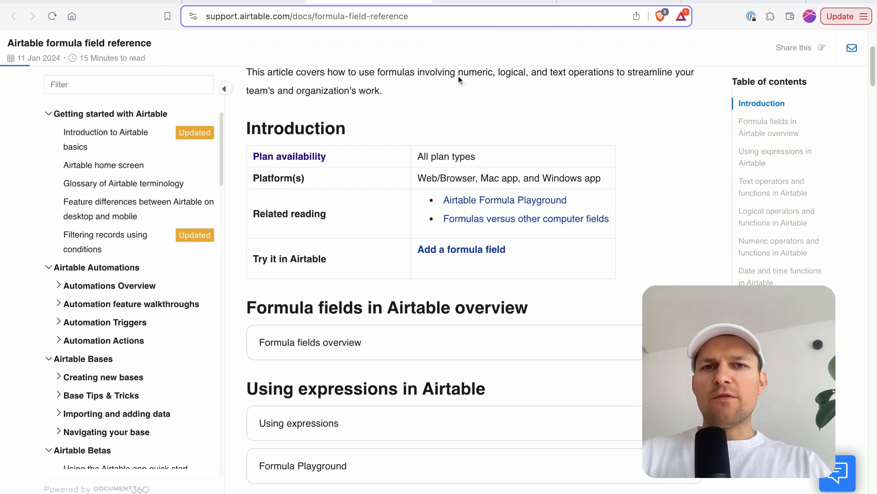
# Switch to the FORMULA DEMO base and examine the Name, First name and Last name fields of the Concatenate table.
pyautogui.click(495, 2)
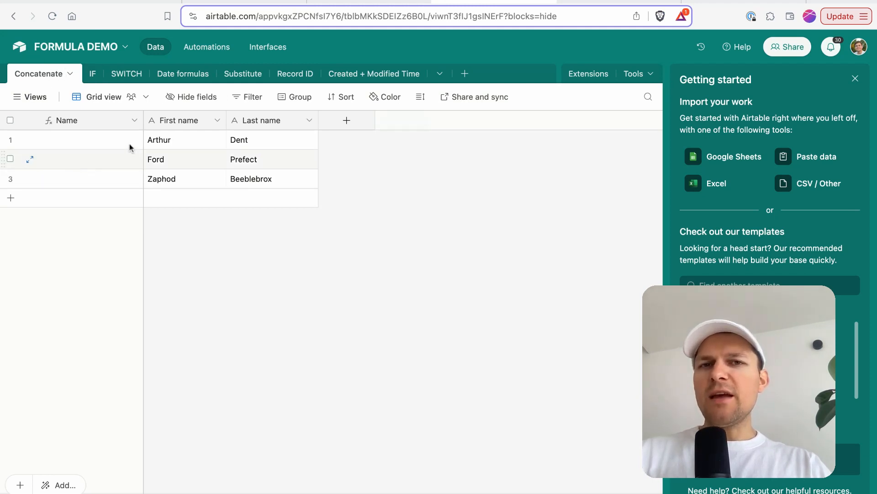
pyautogui.click(198, 144)
pyautogui.click(254, 147)
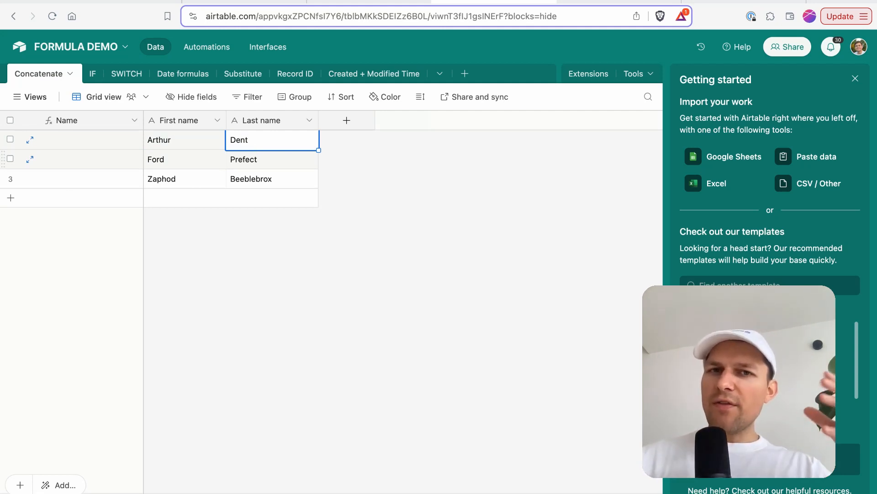
pyautogui.moveTo(84, 140); pyautogui.dragTo(140, 160)
pyautogui.click(153, 159)
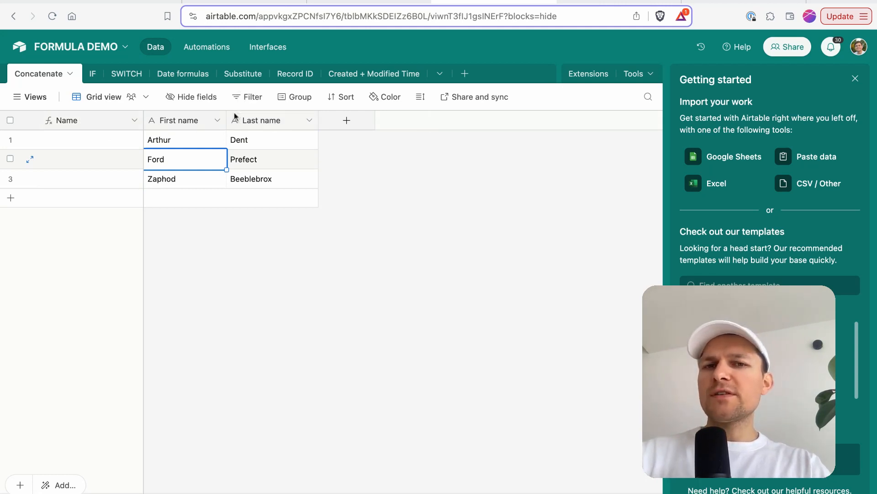
# Edit the Name field and start its formula with the CONCATENATE function, using {First name} as the first argument.
pyautogui.rightClick(98, 126)
pyautogui.click(109, 149)
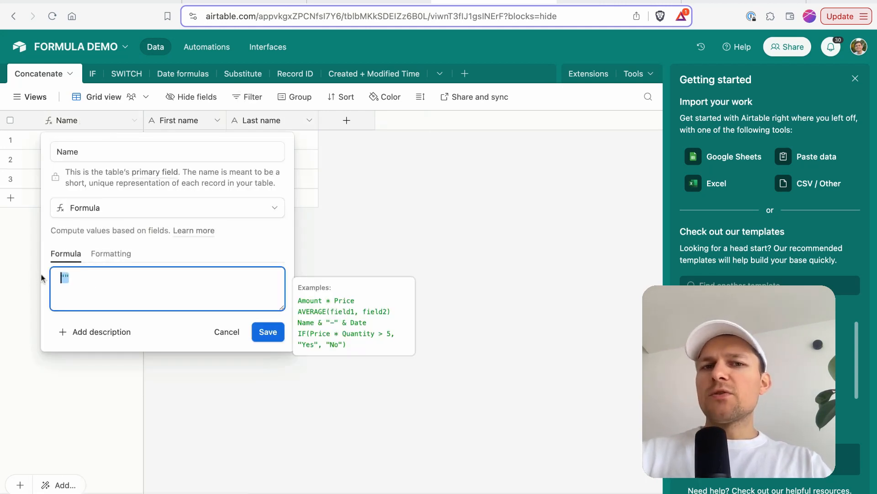
pyautogui.write('conc')
pyautogui.press('Tab')
pyautogui.write('{')
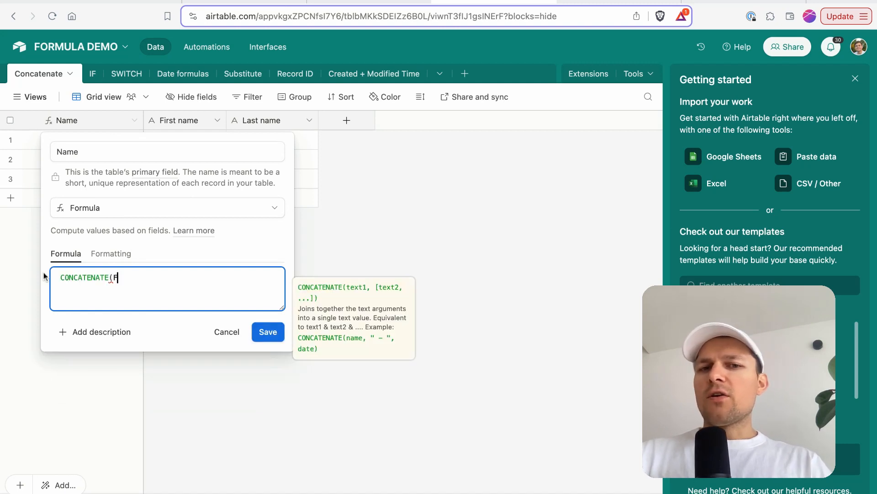
pyautogui.write('First')
pyautogui.click(94, 328)
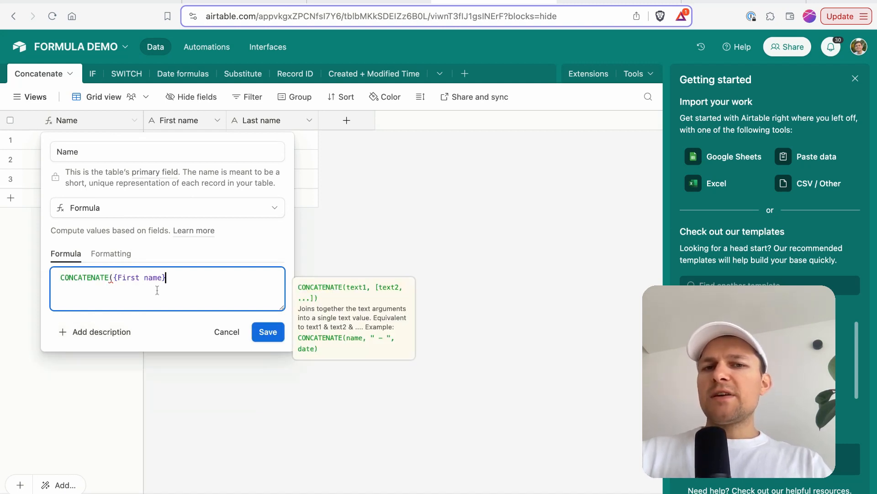
# Add {Last name} as the second argument, close the CONCATENATE formula and save the Name field.
pyautogui.write(', {last')
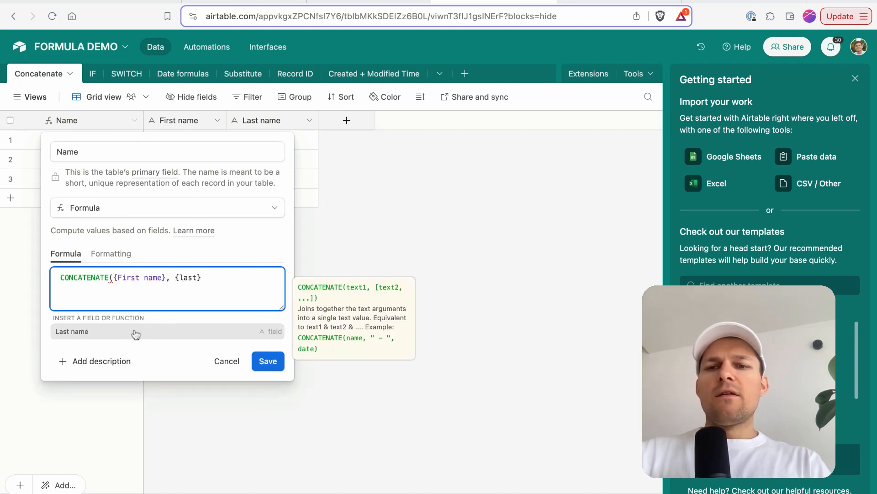
pyautogui.click(133, 334)
pyautogui.write(')')
pyautogui.doubleClick(108, 277)
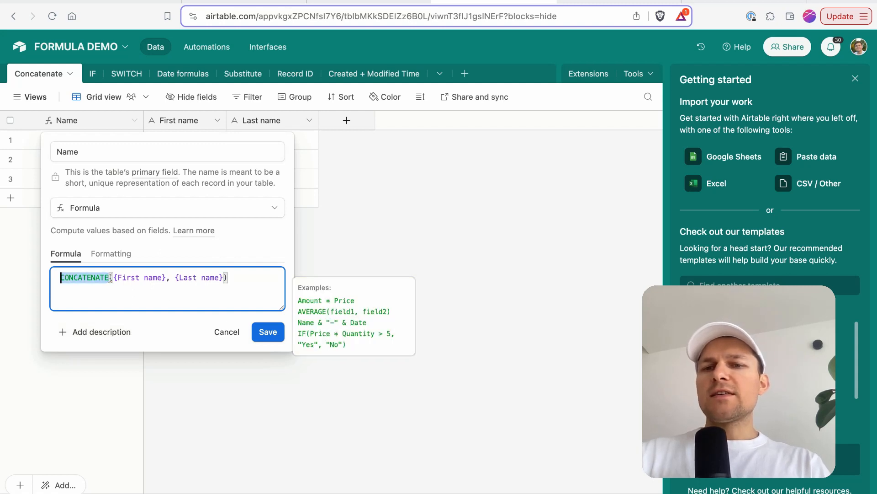
pyautogui.click(97, 276)
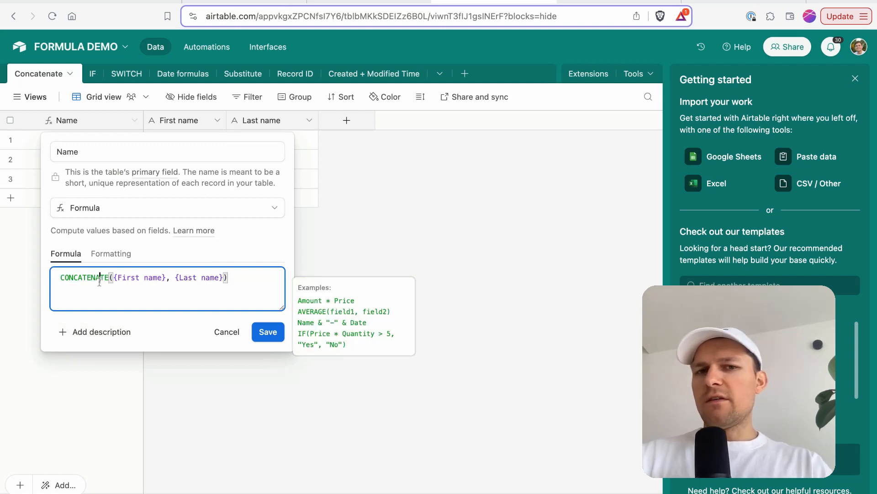
pyautogui.click(270, 332)
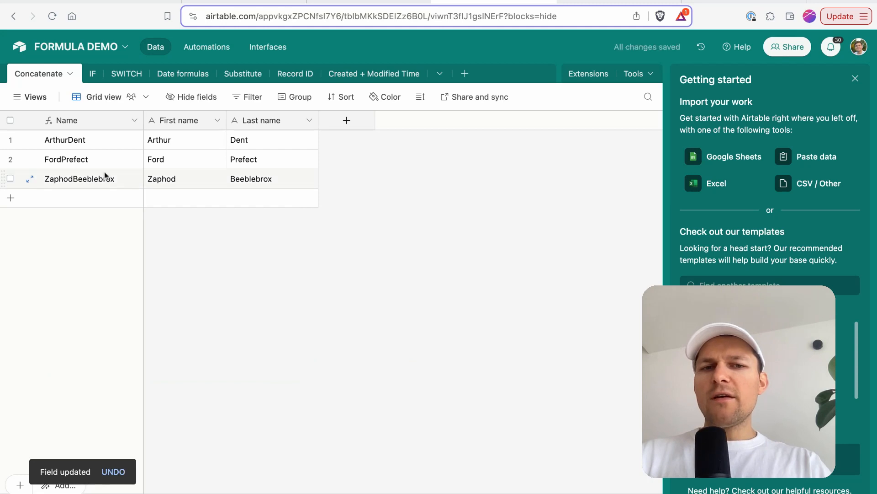
# Edit the Name formula to insert a quoted space between the fields: CONCATENATE({First name}, " ", {Last name}).
pyautogui.click(72, 156)
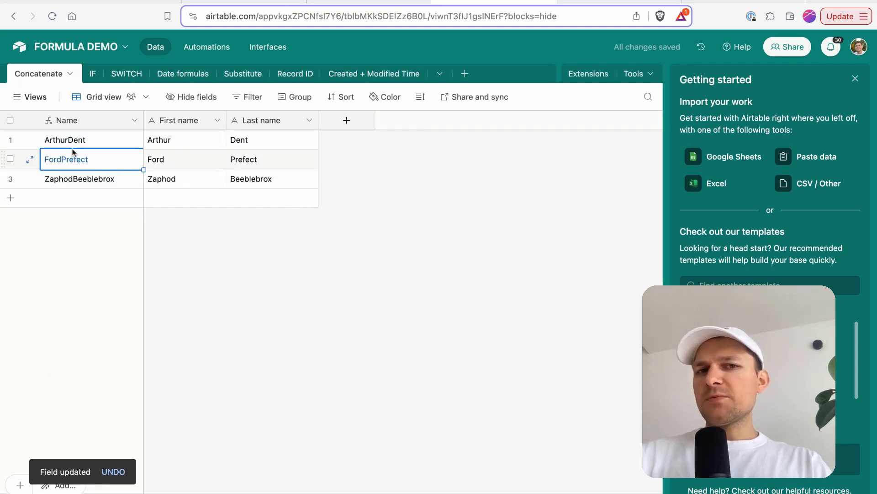
pyautogui.click(77, 125)
pyautogui.rightClick(78, 125)
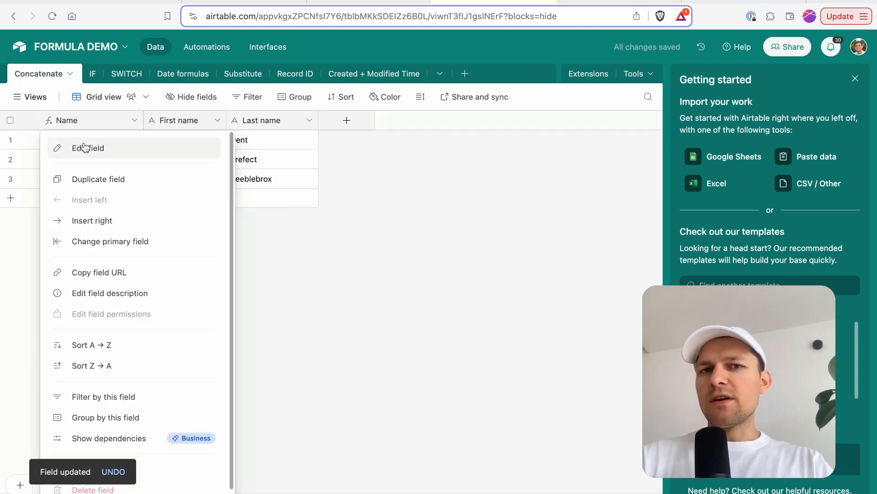
pyautogui.click(57, 147)
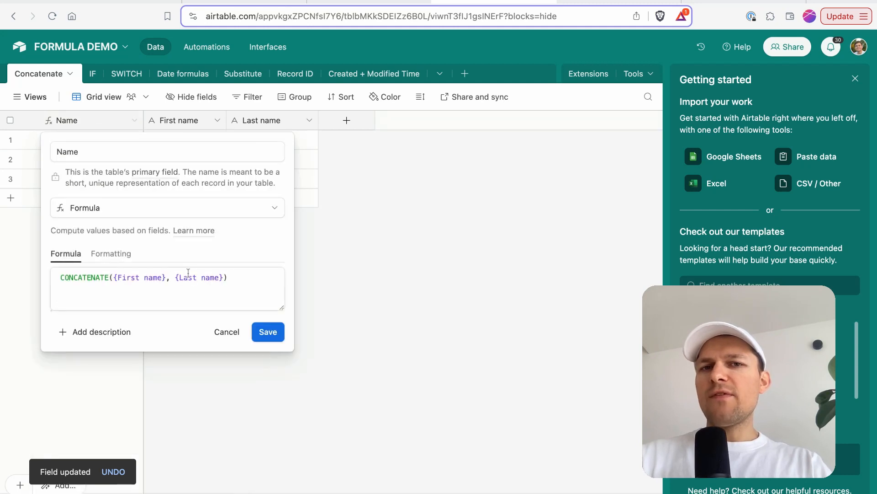
pyautogui.click(172, 279)
pyautogui.write('"')
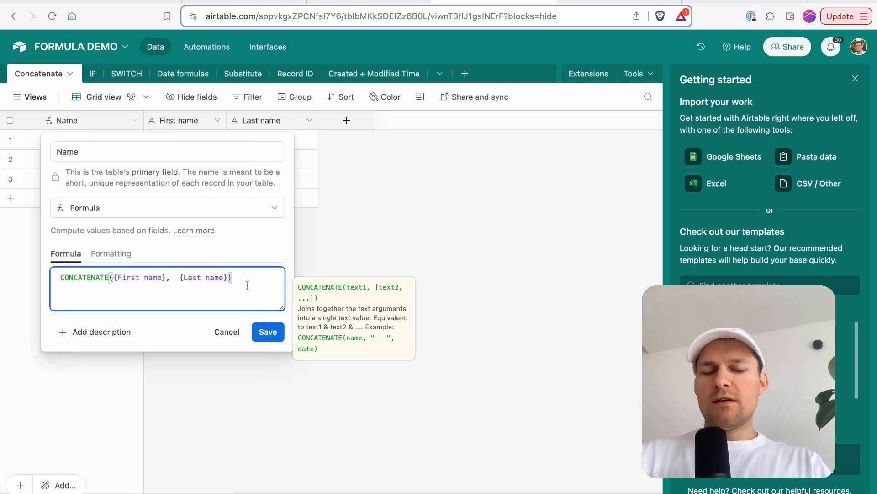
pyautogui.write(' "')
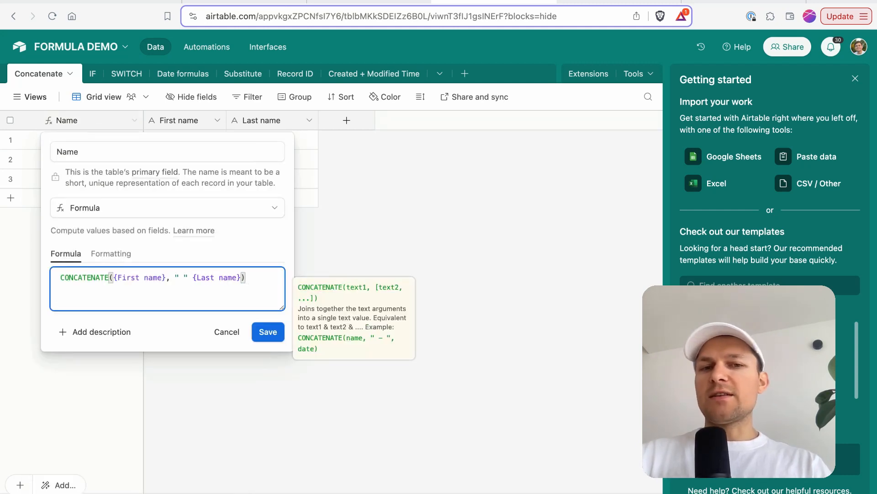
pyautogui.write(',')
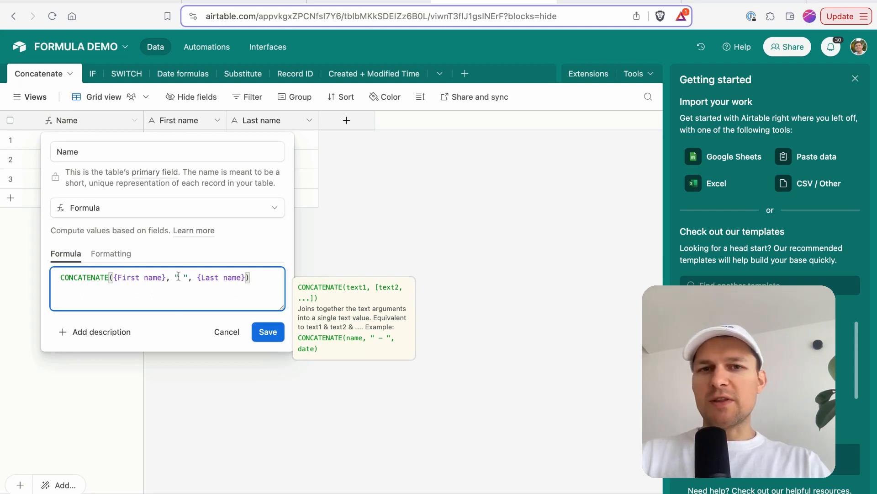
# Examine the arguments of the CONCATENATE formula, especially the quoted space between the two name fields.
pyautogui.doubleClick(116, 278)
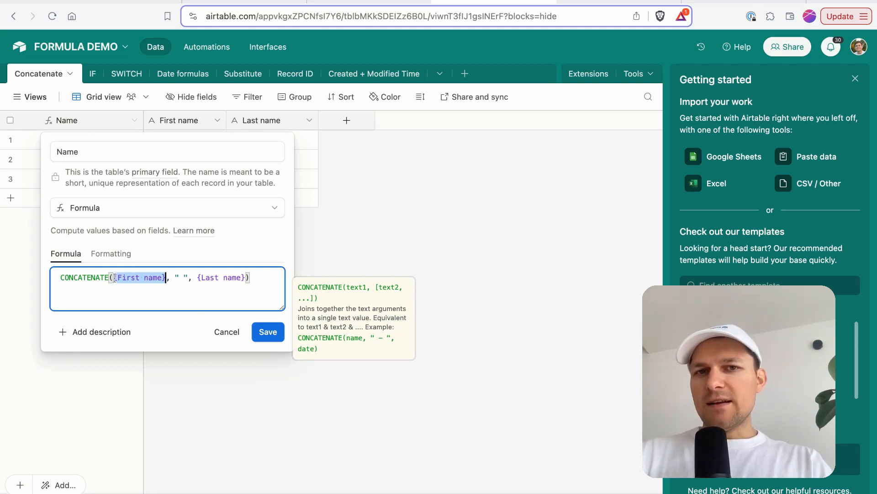
pyautogui.moveTo(174, 278); pyautogui.dragTo(247, 279)
pyautogui.click(194, 279)
pyautogui.click(188, 279)
pyautogui.doubleClick(176, 278)
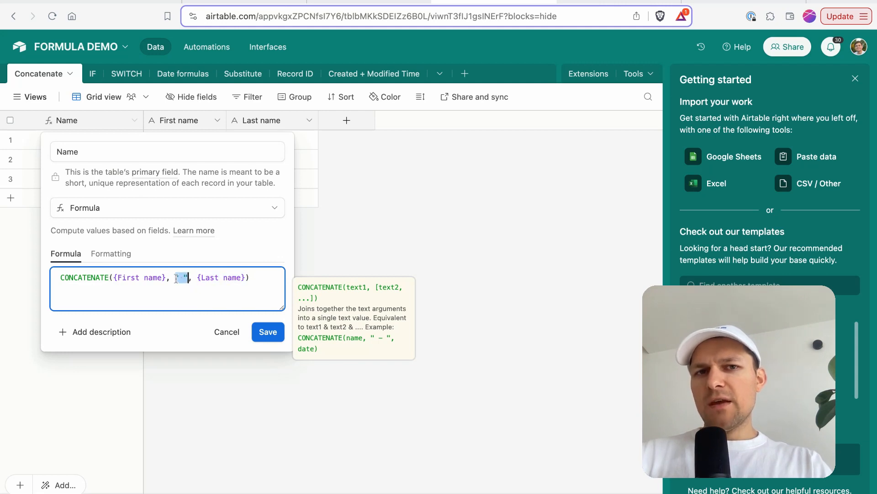
pyautogui.click(183, 279)
pyautogui.doubleClick(176, 278)
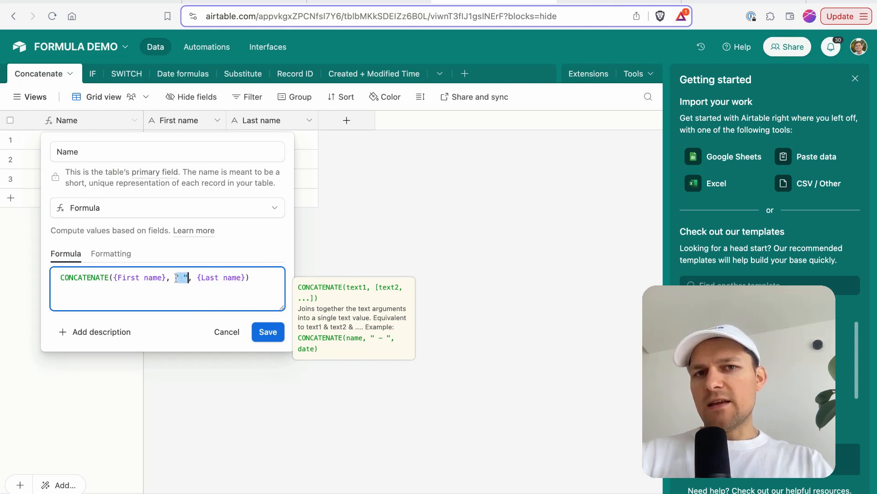
pyautogui.click(183, 279)
# Save the edited Name formula and check the combined names in all three records.
pyautogui.click(279, 330)
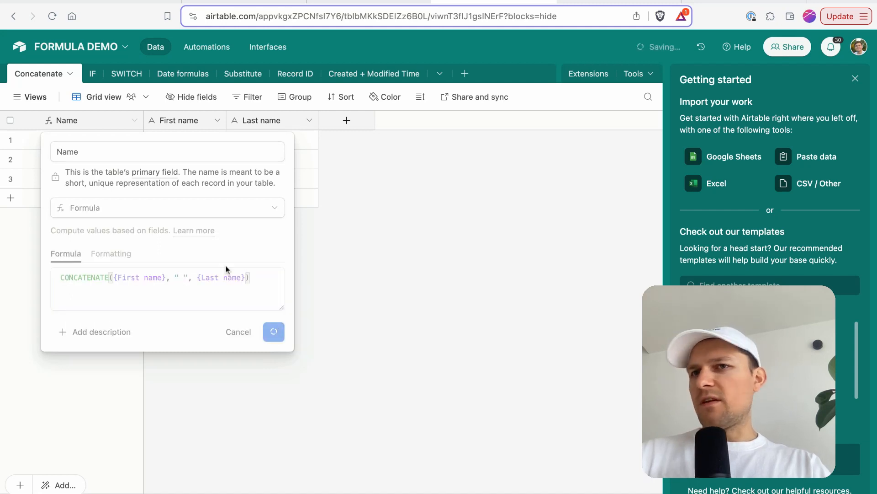
pyautogui.click(84, 145)
pyautogui.moveTo(83, 145); pyautogui.dragTo(75, 183)
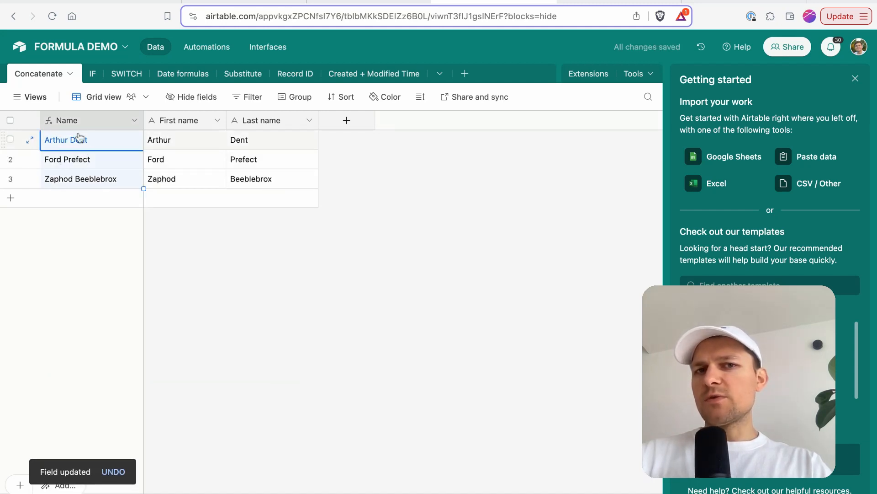
# Replace the Name field's CONCATENATE formula with the ampersand version {First name} & " " & {Last name}.
pyautogui.rightClick(68, 124)
pyautogui.click(73, 147)
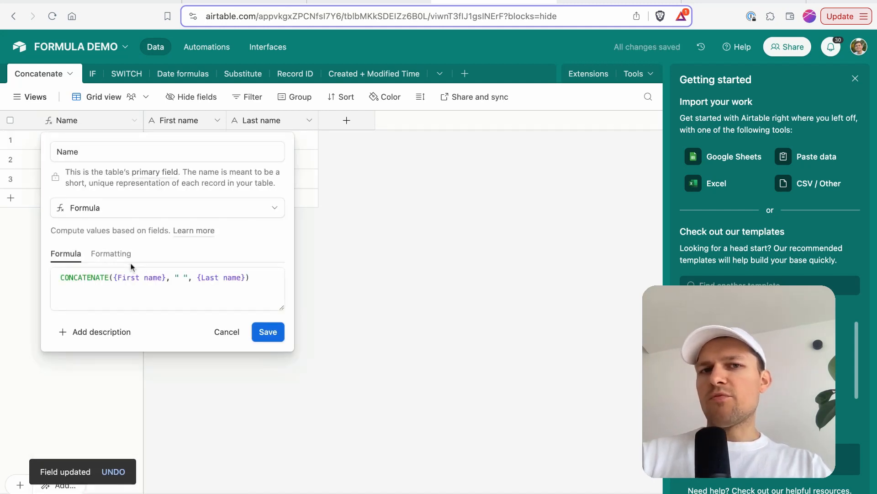
pyautogui.tripleClick(155, 277)
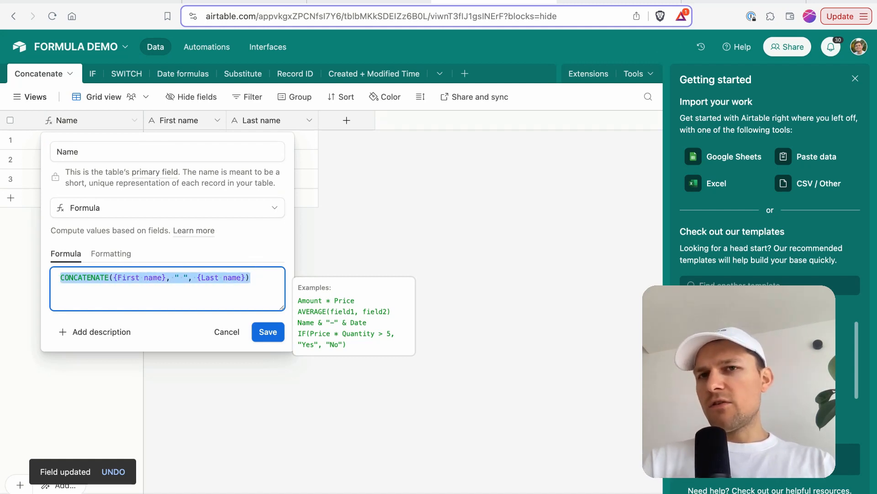
pyautogui.press('BackSpace')
pyautogui.write('{Firs')
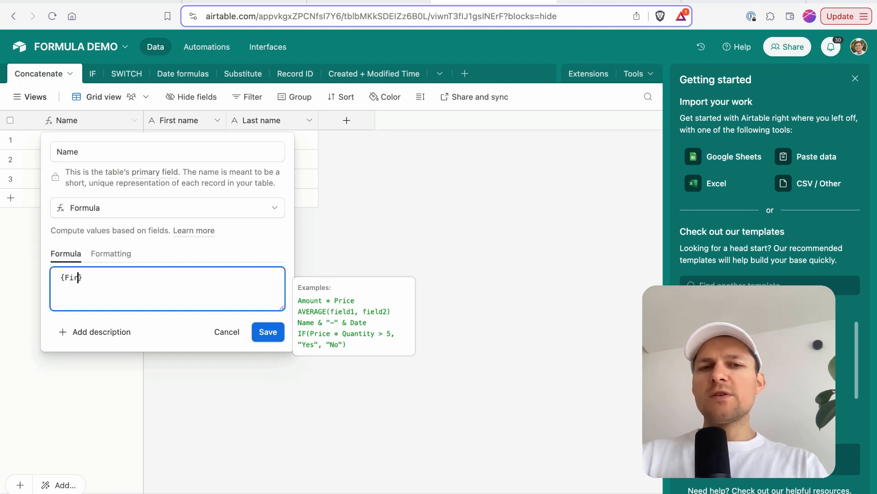
pyautogui.click(153, 335)
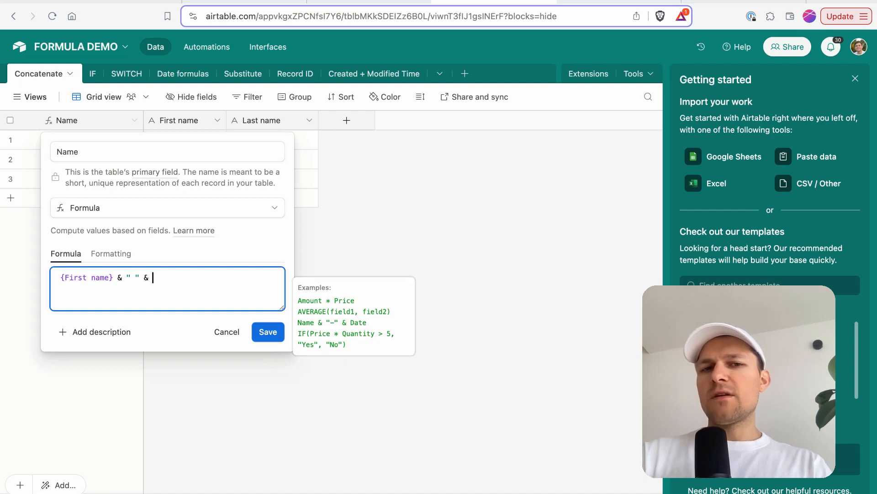
pyautogui.write('& " " & last')
pyautogui.click(112, 334)
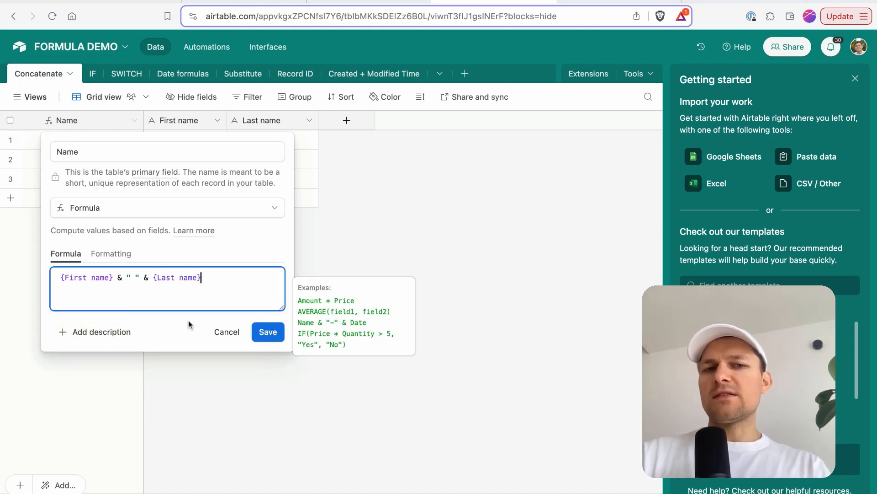
# Review the ampersands and the quoted space, save the Name formula and check the combined names in the records.
pyautogui.doubleClick(120, 277)
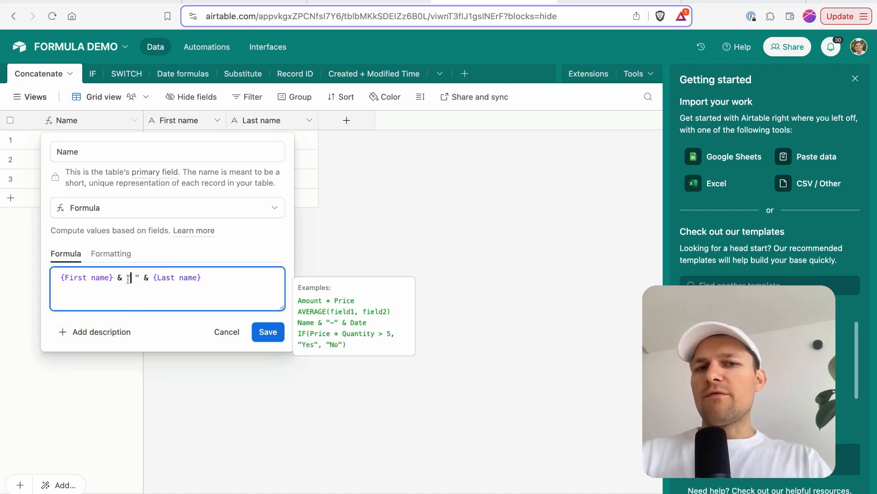
pyautogui.moveTo(127, 278); pyautogui.dragTo(143, 278)
pyautogui.click(140, 278)
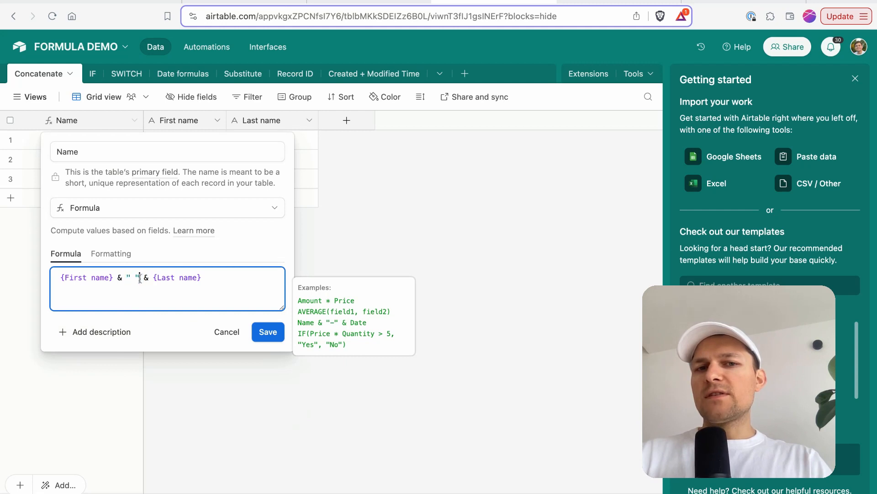
pyautogui.click(270, 332)
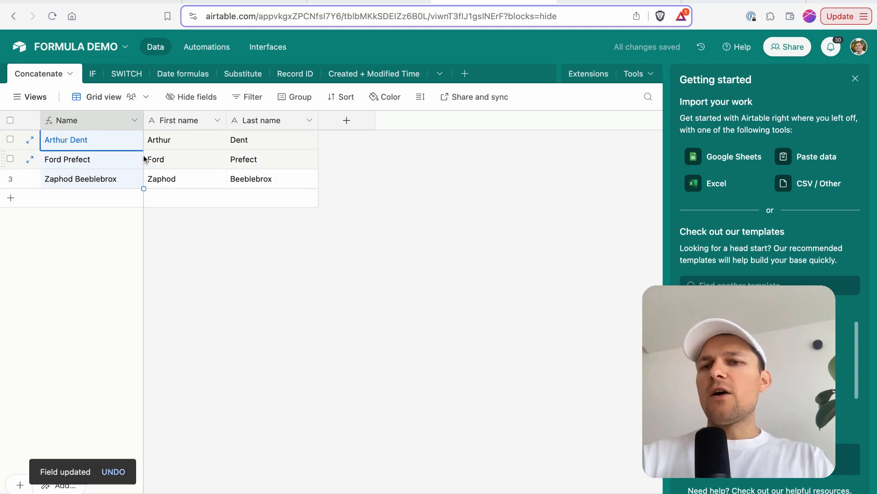
pyautogui.click(160, 158)
pyautogui.click(223, 270)
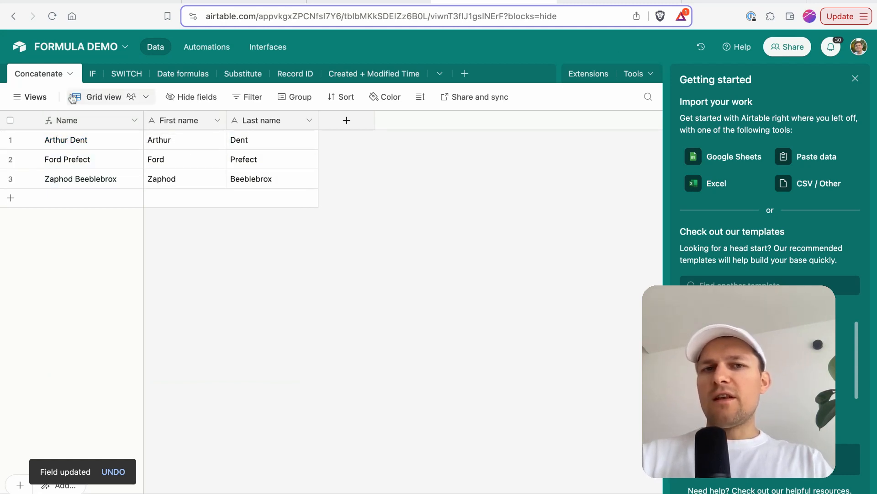
# Open the IF table and examine its Name, Score and empty Email text fields across the three records.
pyautogui.click(92, 73)
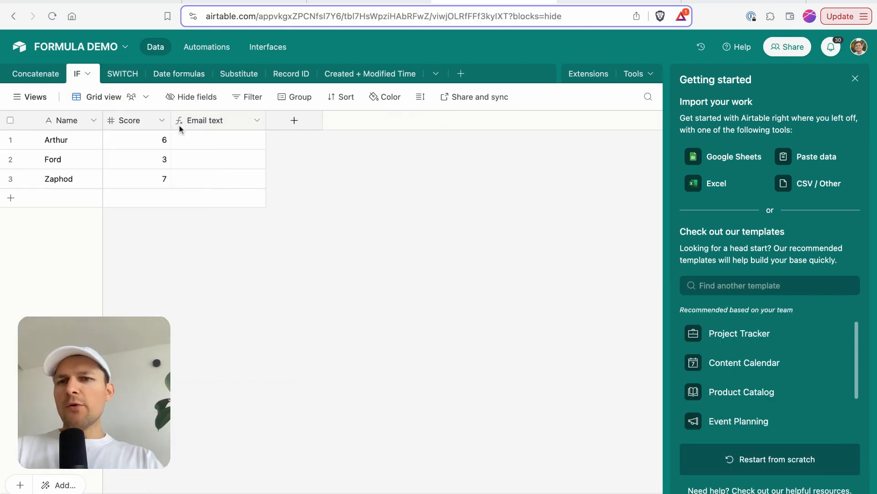
pyautogui.moveTo(200, 144); pyautogui.dragTo(208, 185)
pyautogui.click(201, 160)
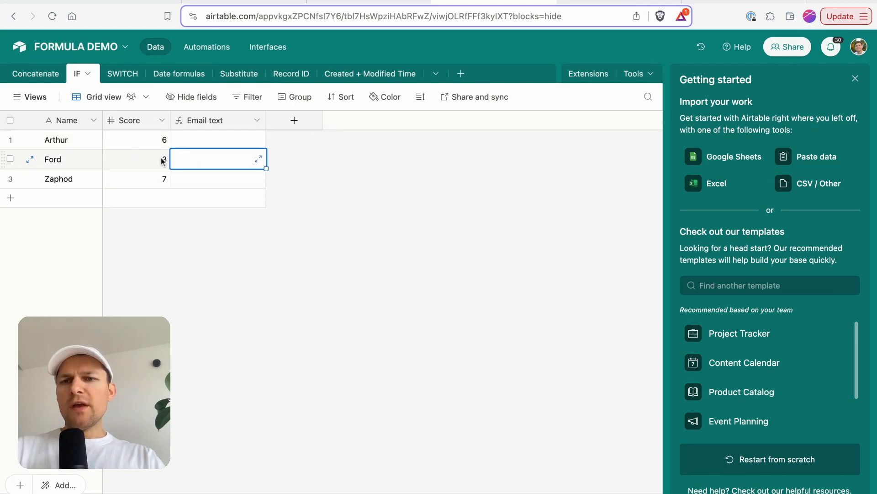
pyautogui.click(144, 159)
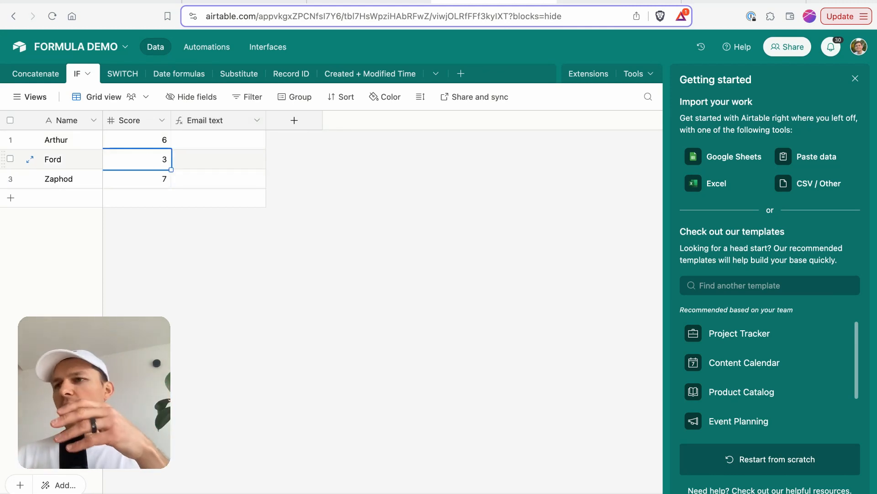
pyautogui.rightClick(200, 125)
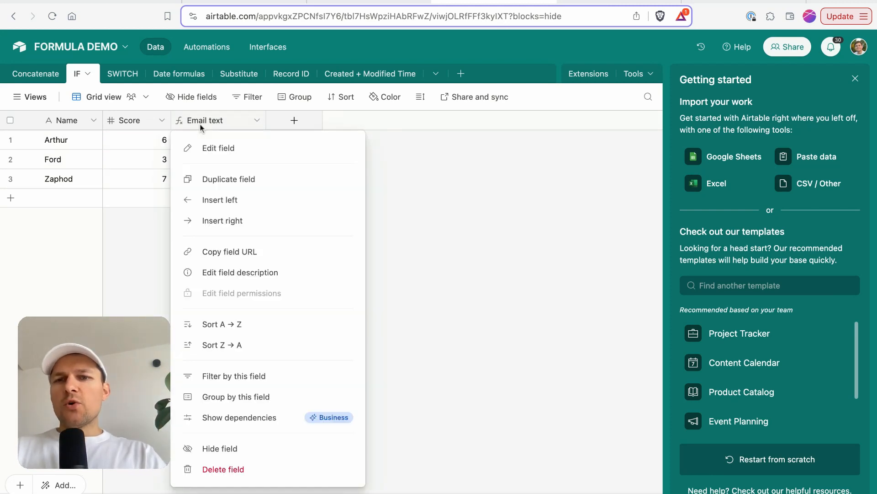
pyautogui.click(135, 144)
pyautogui.click(63, 123)
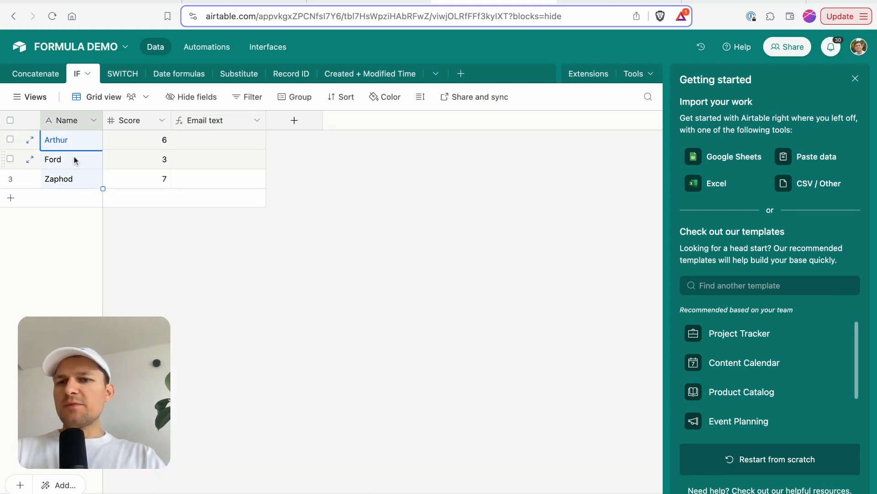
pyautogui.click(155, 140)
pyautogui.click(223, 144)
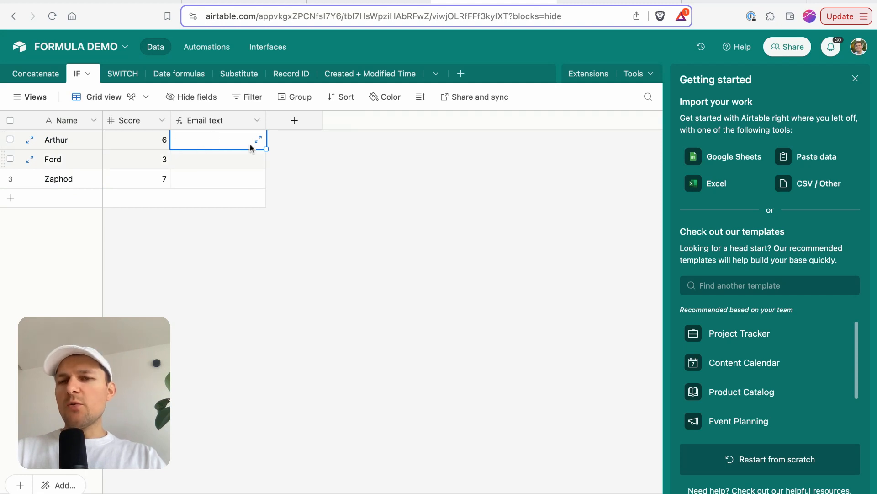
pyautogui.moveTo(157, 141); pyautogui.dragTo(160, 158)
pyautogui.click(161, 158)
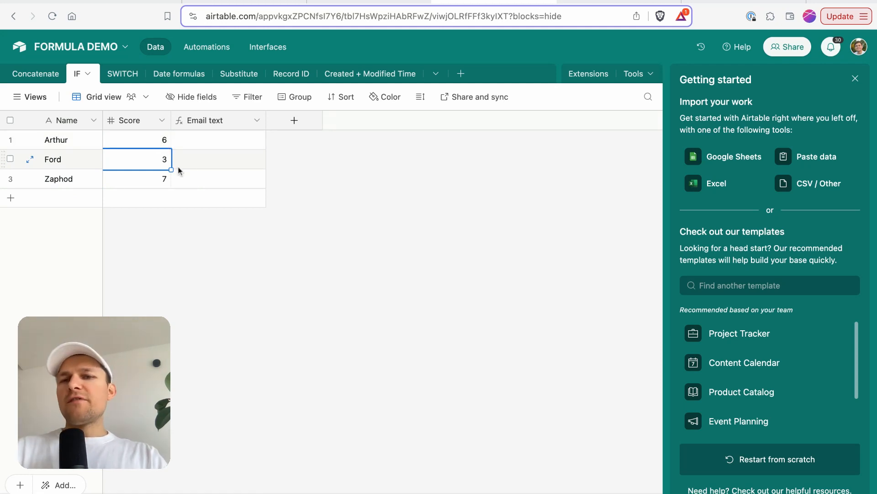
pyautogui.moveTo(172, 121); pyautogui.dragTo(173, 122)
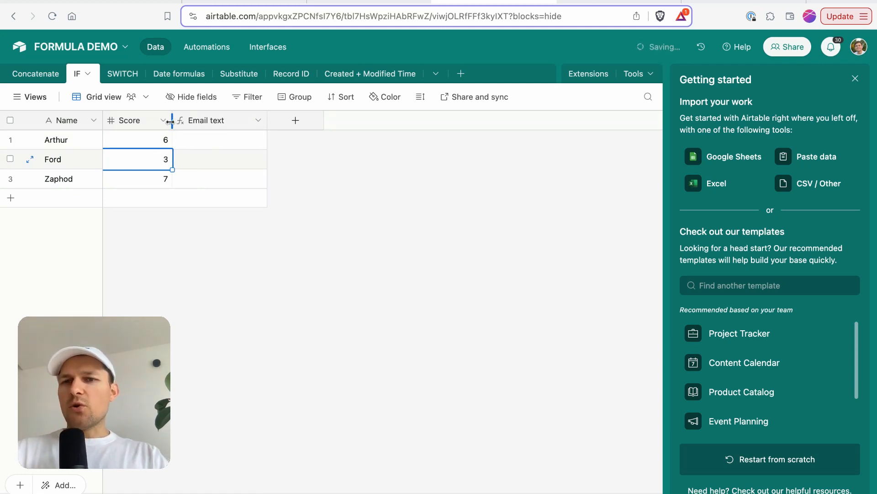
# Start the Email text formula as an IF with the condition Score > 5 and the true value "Hurray you did great".
pyautogui.rightClick(195, 126)
pyautogui.click(213, 151)
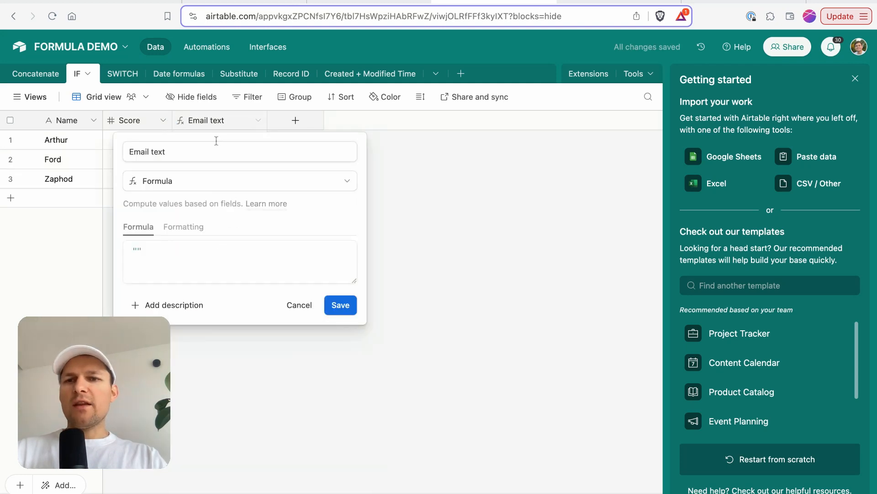
pyautogui.click(128, 251)
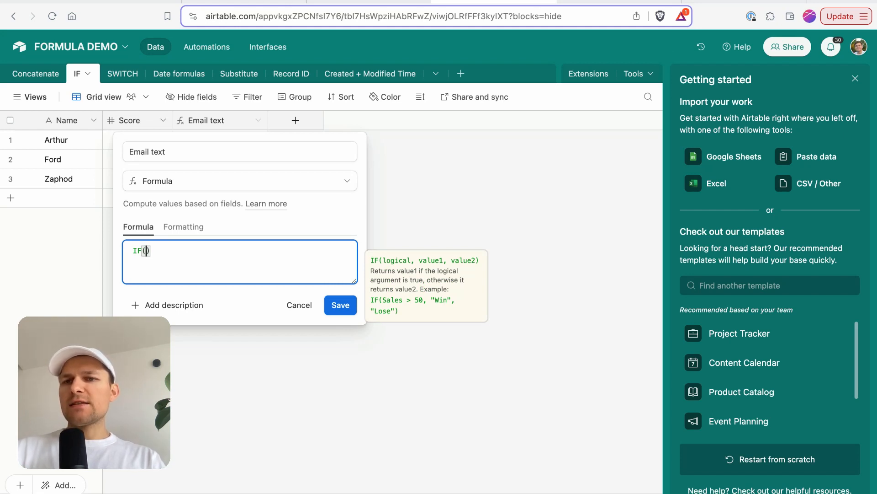
pyautogui.write('Score > 5')
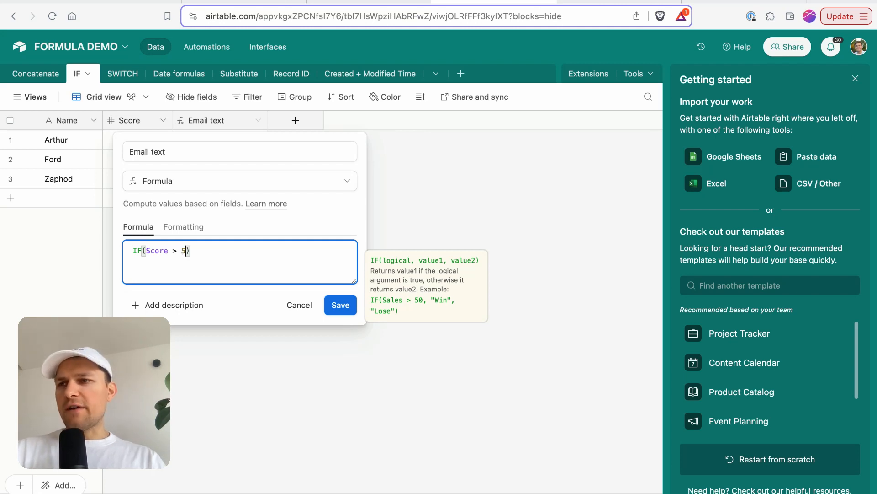
pyautogui.write(', "Hurray')
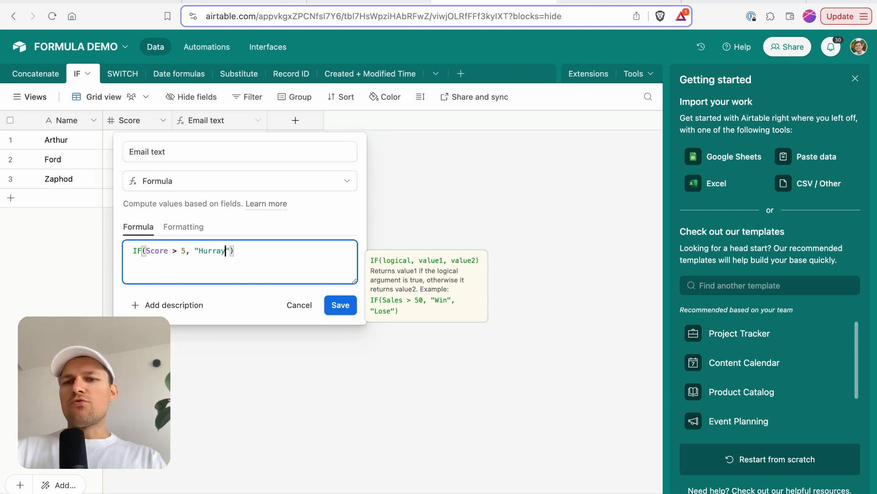
pyautogui.write(' you did great')
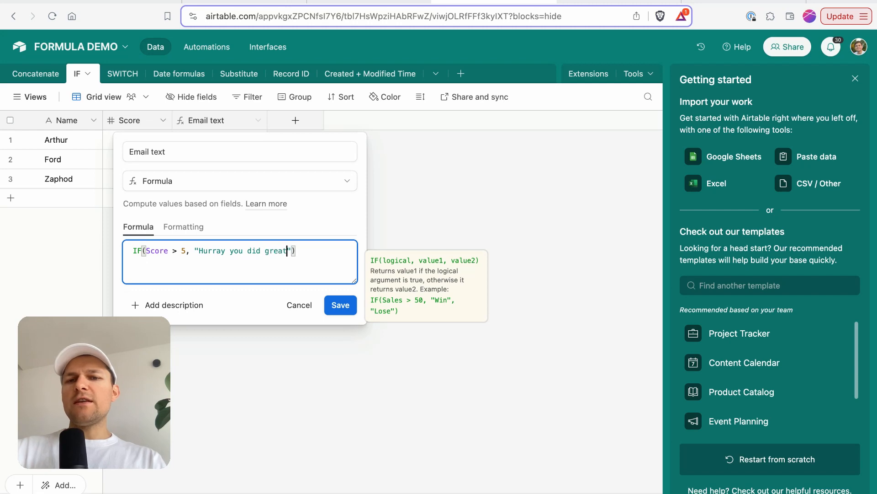
# Add "Sorry, you didn't pass" as the IF formula's false value and save the Email text field.
pyautogui.write(', "')
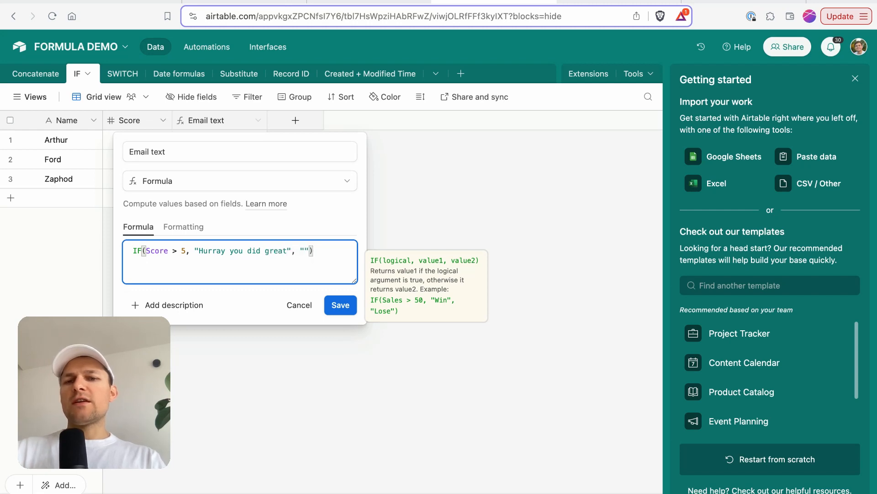
pyautogui.write("Sorry, you didn't pa")
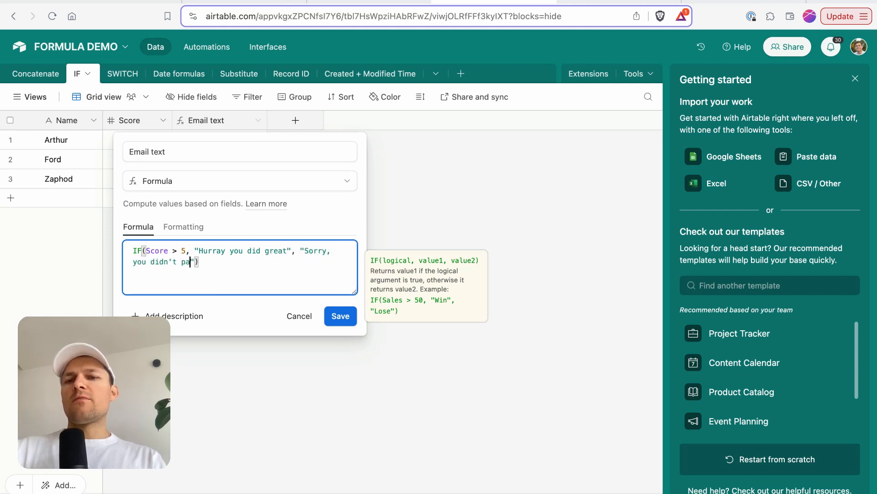
pyautogui.write('ss')
pyautogui.click(340, 315)
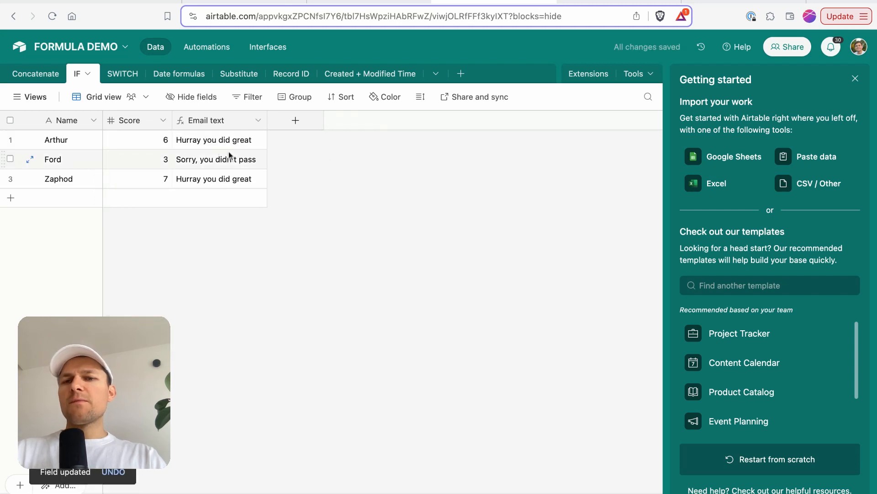
# Set the first record's Score to 5 and check its Email text result.
pyautogui.click(171, 140)
pyautogui.click(155, 145)
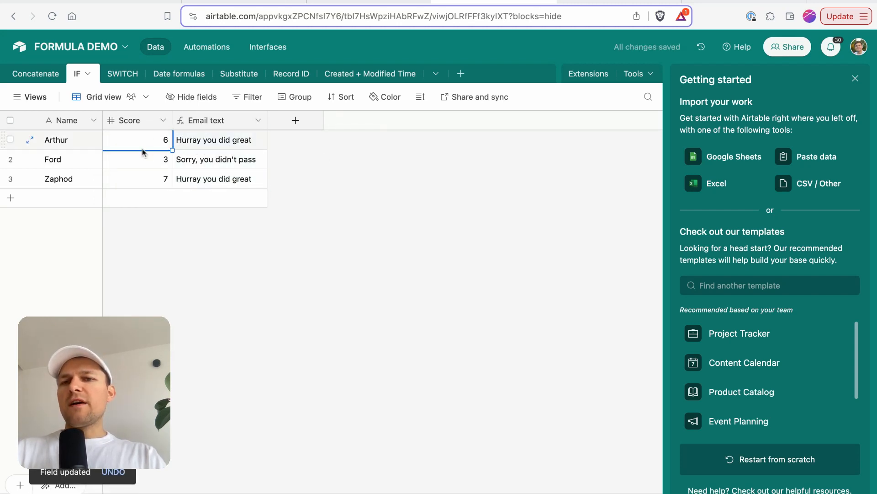
pyautogui.write('5')
pyautogui.click(146, 156)
pyautogui.click(211, 147)
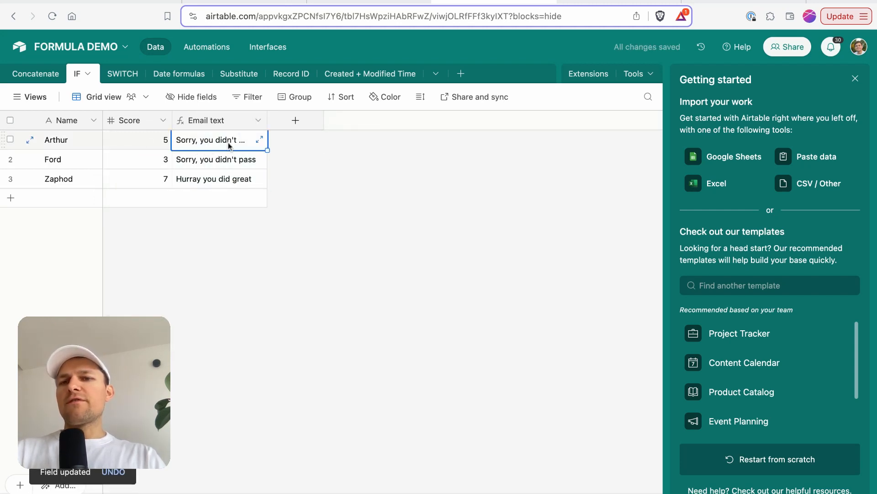
# Widen the Email text column to fit its messages and set the first record's Score to 6.
pyautogui.moveTo(266, 119); pyautogui.dragTo(305, 119)
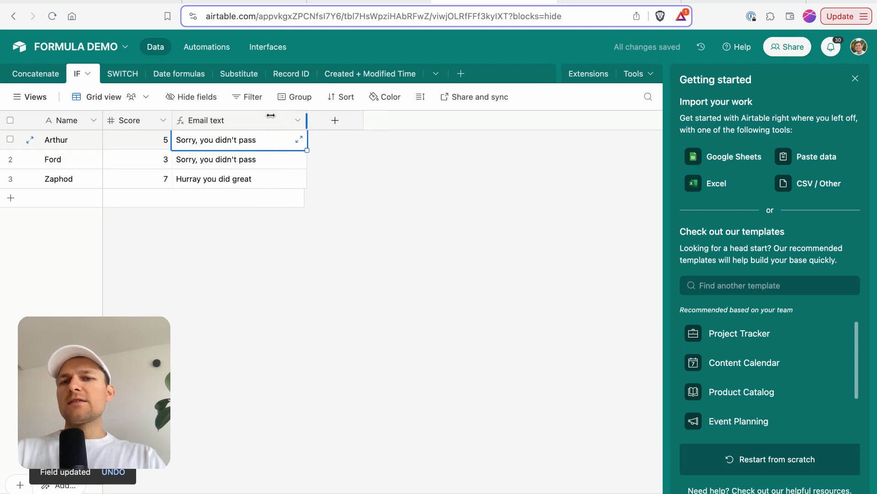
pyautogui.click(138, 144)
pyautogui.write('6')
pyautogui.press('Return')
pyautogui.click(210, 146)
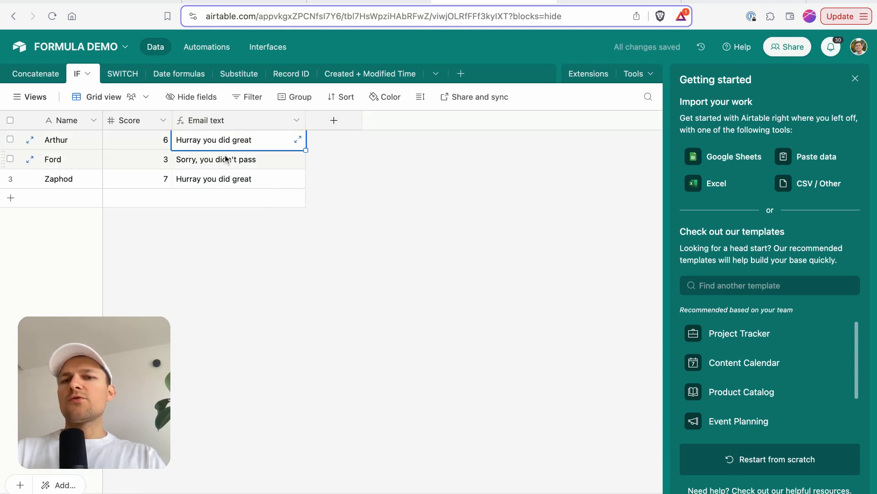
# Compare the Score values of the first two records with their Email text messages.
pyautogui.click(157, 154)
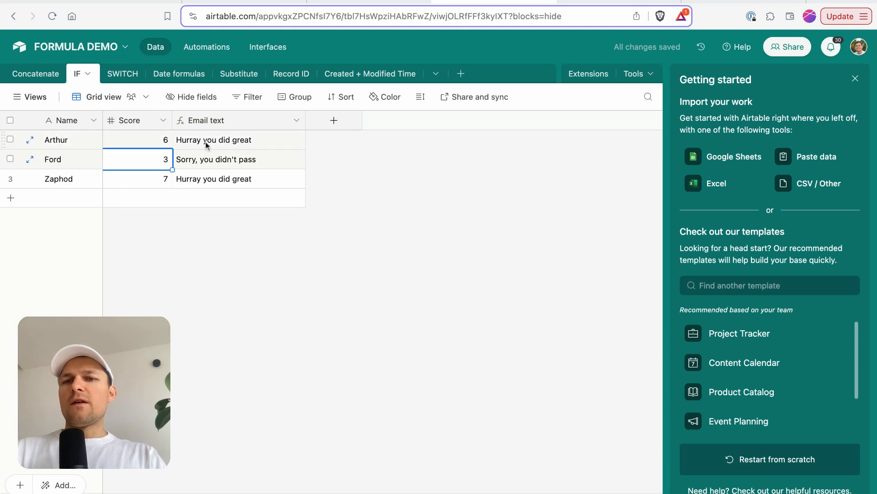
pyautogui.moveTo(153, 135); pyautogui.dragTo(155, 139)
pyautogui.click(160, 164)
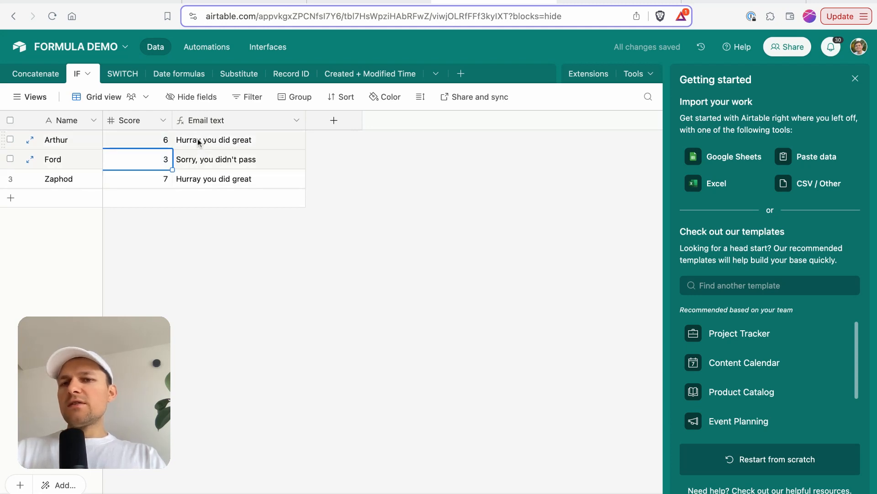
# Review the true and false text values in the Email text field's IF formula, closing it without changes.
pyautogui.rightClick(217, 122)
pyautogui.click(219, 148)
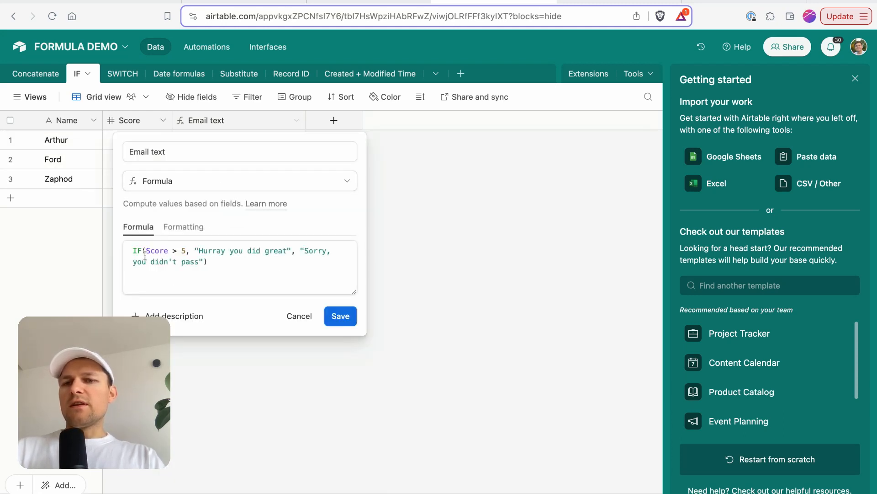
pyautogui.moveTo(145, 251); pyautogui.dragTo(287, 251)
pyautogui.click(208, 257)
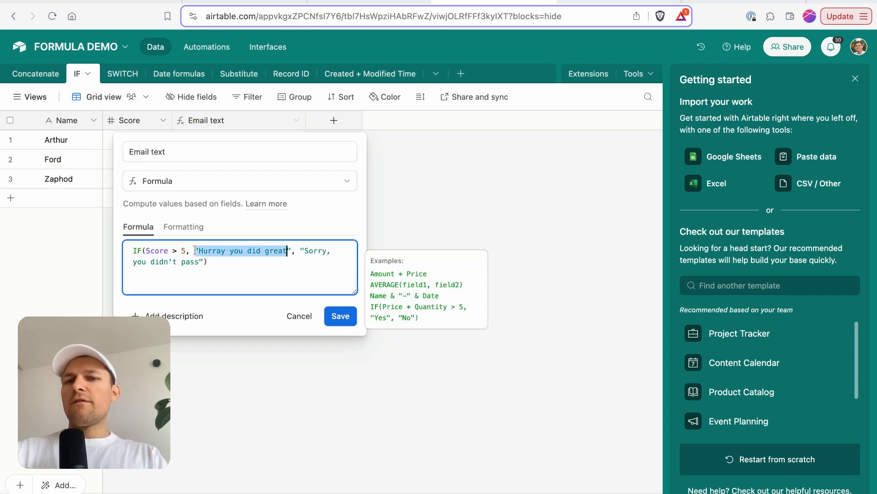
pyautogui.hotkey('shift', 'Right')
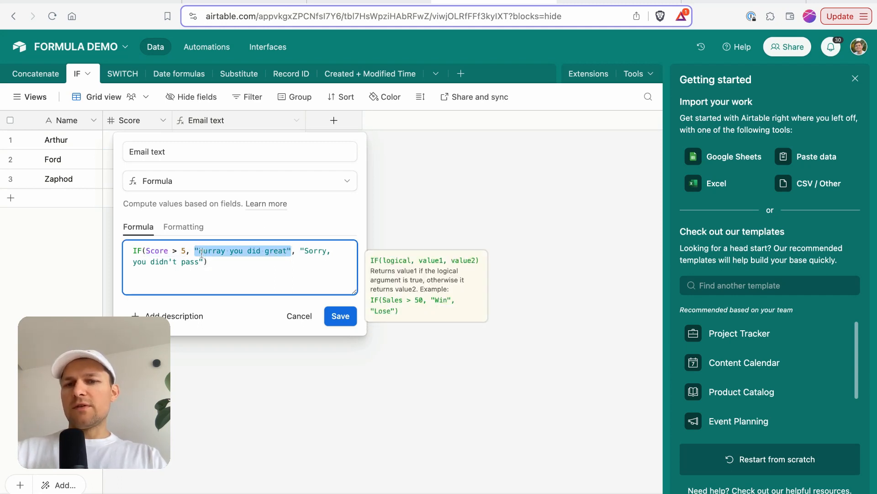
pyautogui.click(195, 251)
pyautogui.moveTo(195, 250); pyautogui.dragTo(281, 250)
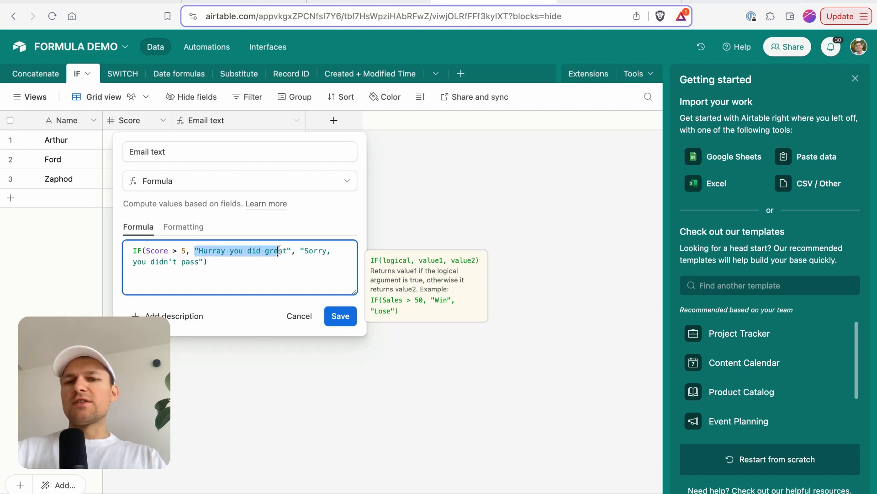
pyautogui.moveTo(199, 261)
pyautogui.mouseDown()
pyautogui.moveTo(304, 250)
pyautogui.moveTo(205, 263)
pyautogui.mouseUp()
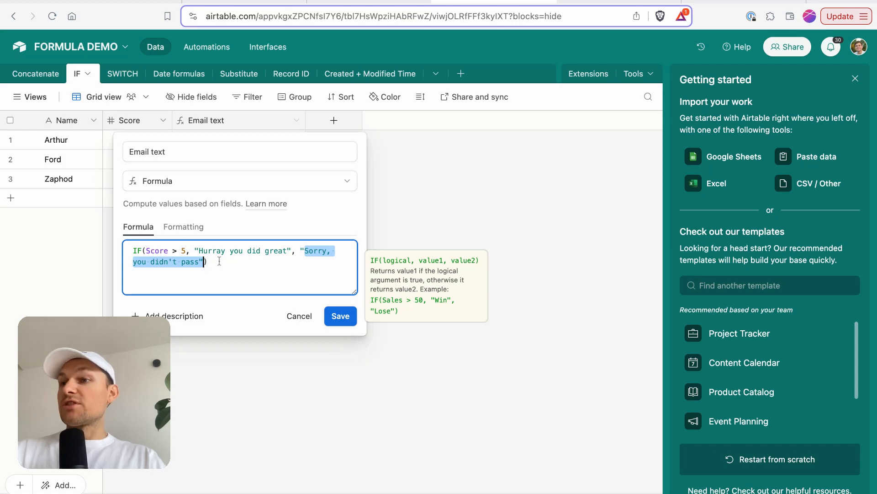
pyautogui.click(350, 317)
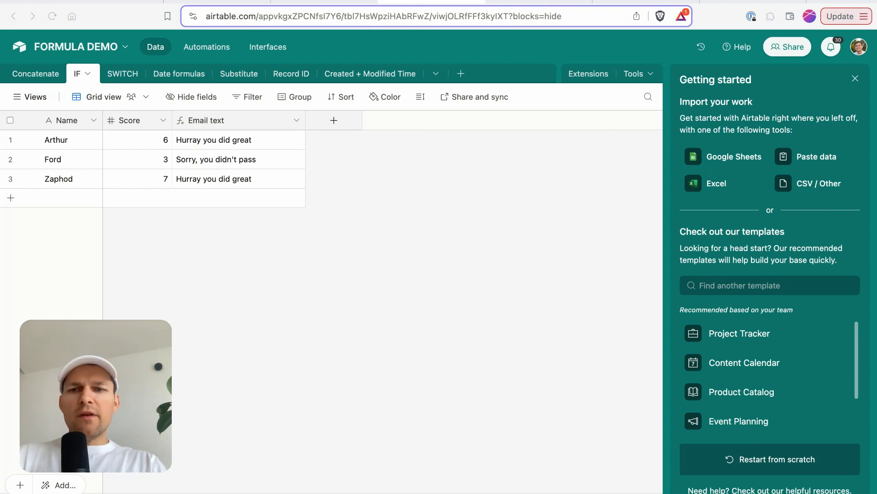
# Compare the Email text messages of the first two records against the first record's Score.
pyautogui.click(183, 145)
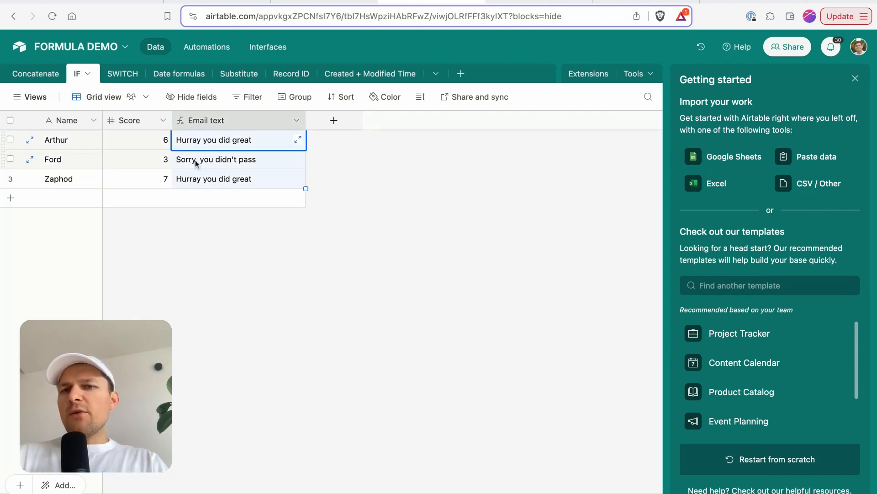
pyautogui.click(196, 159)
pyautogui.click(213, 142)
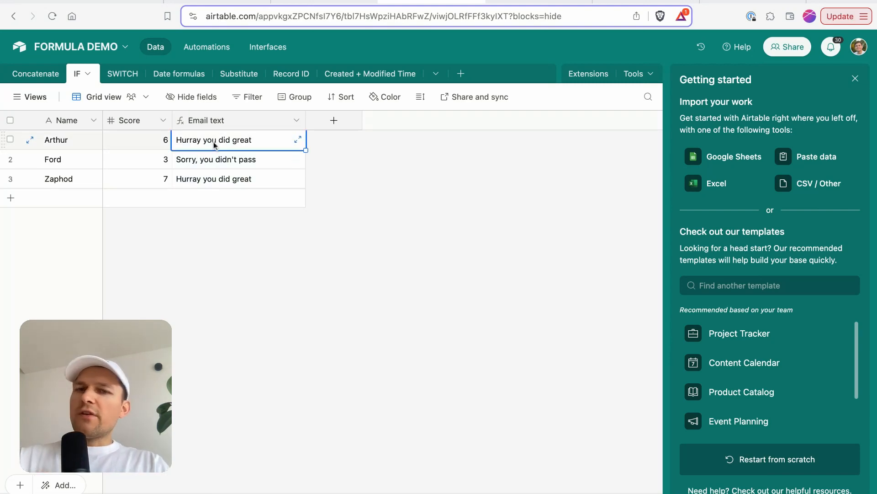
pyautogui.click(239, 161)
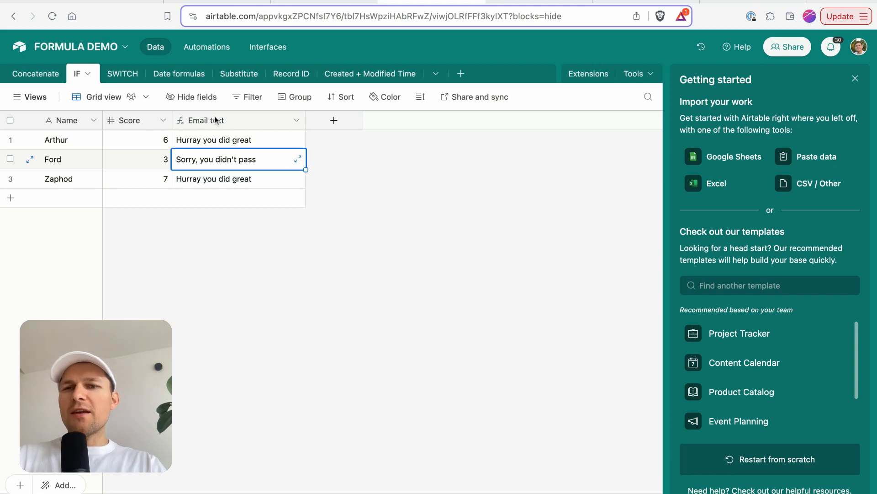
pyautogui.click(163, 141)
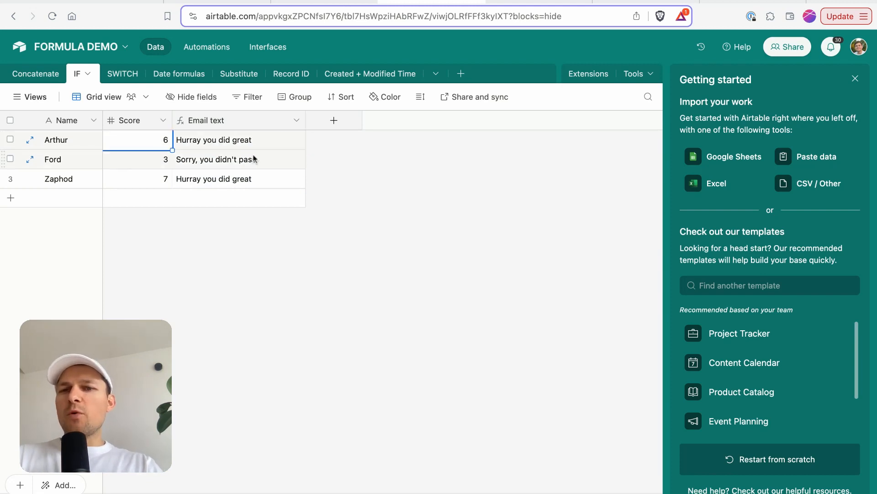
pyautogui.click(269, 164)
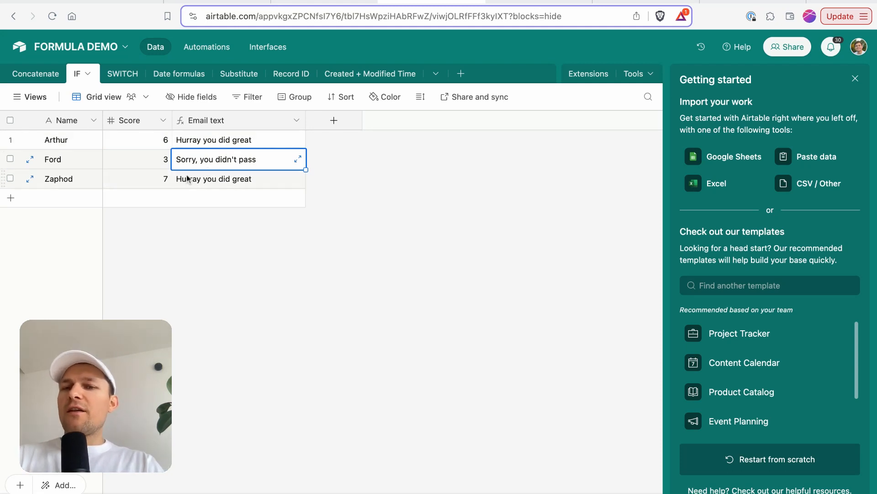
# Switch to the Airtable support article on nested IF statements and expand its section on nesting two IF statements.
pyautogui.click(514, 5)
pyautogui.scroll(-8, 427, 184)
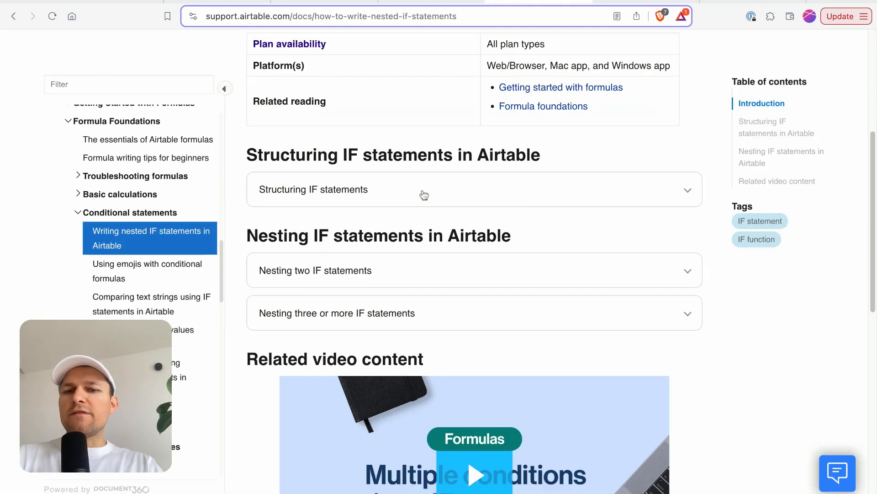
pyautogui.click(338, 187)
pyautogui.click(328, 189)
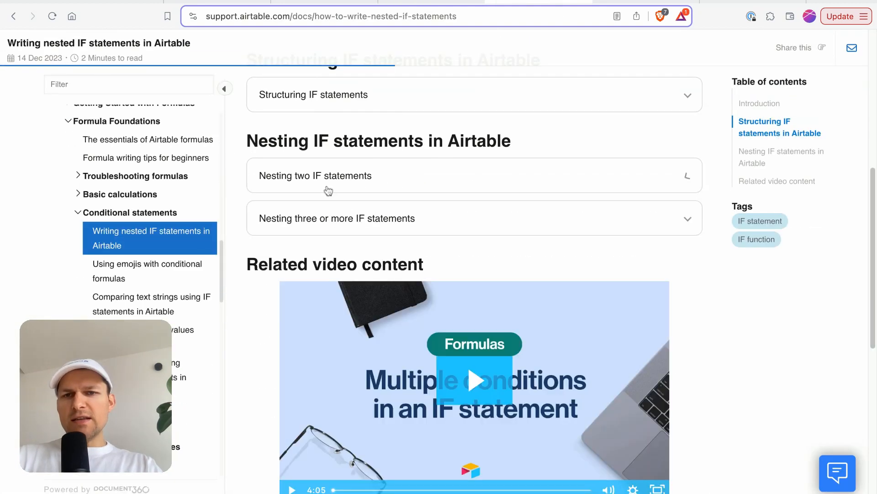
pyautogui.click(328, 188)
pyautogui.scroll(-5, 306, 240)
# Examine the article's nested IF formula, following its Test Score conditions and the text returned by each.
pyautogui.moveTo(265, 341); pyautogui.dragTo(376, 256)
pyautogui.click(282, 246)
pyautogui.click(297, 266)
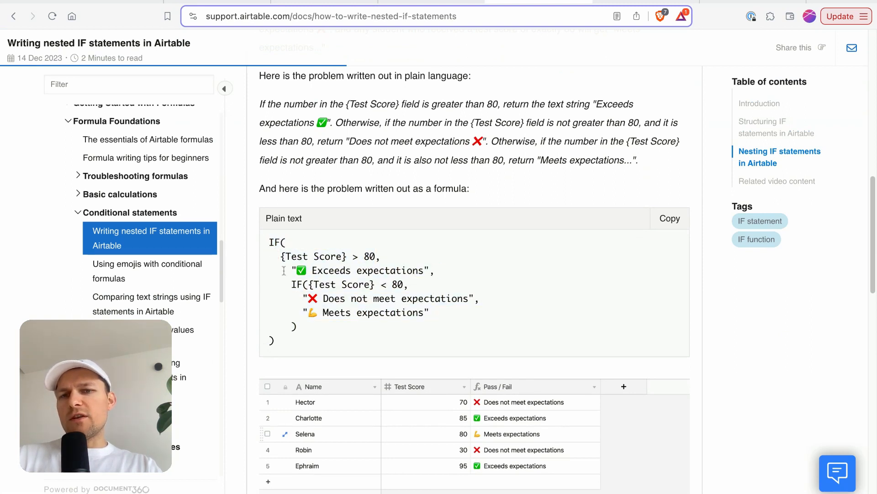
pyautogui.moveTo(283, 271); pyautogui.dragTo(432, 270)
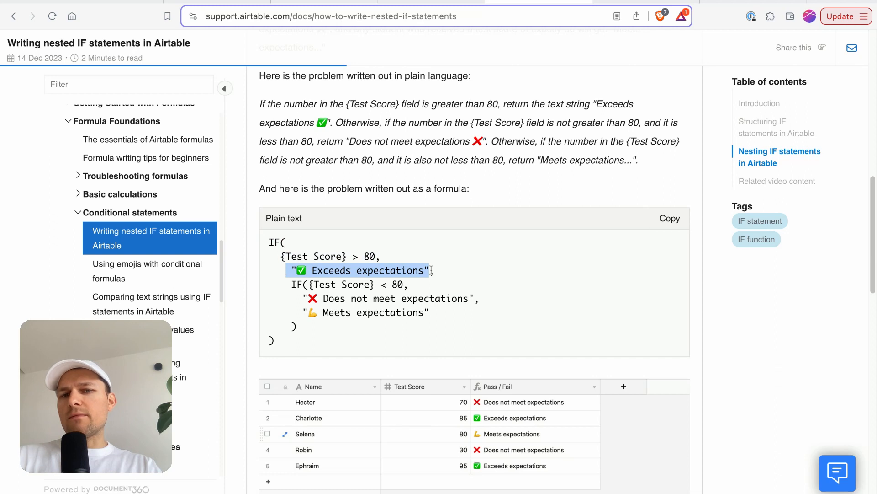
pyautogui.click(367, 256)
pyautogui.moveTo(291, 286); pyautogui.dragTo(397, 286)
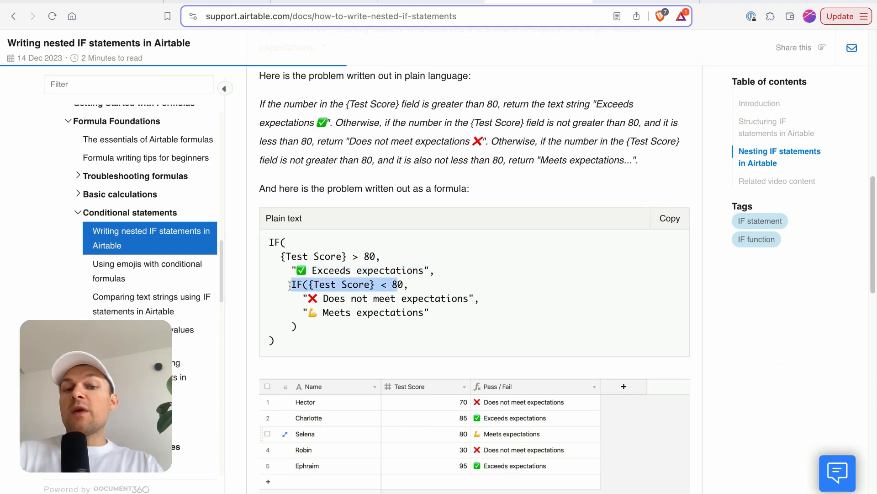
pyautogui.click(405, 285)
pyautogui.tripleClick(298, 297)
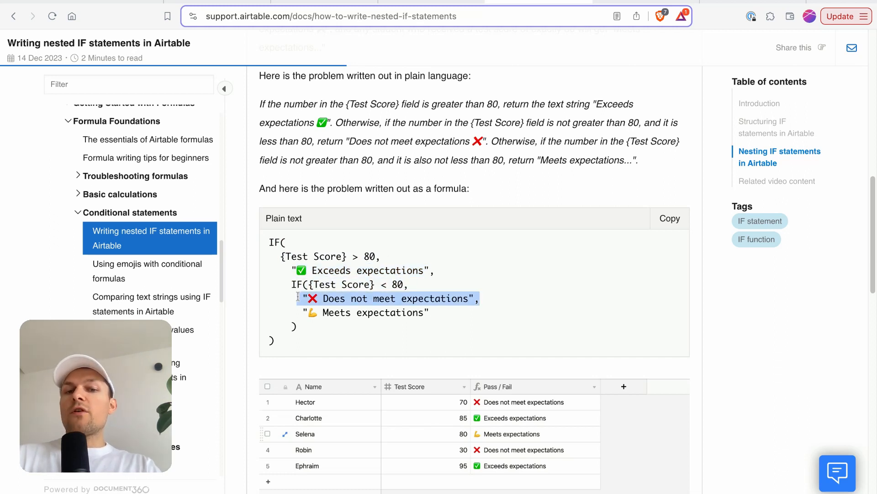
pyautogui.click(478, 298)
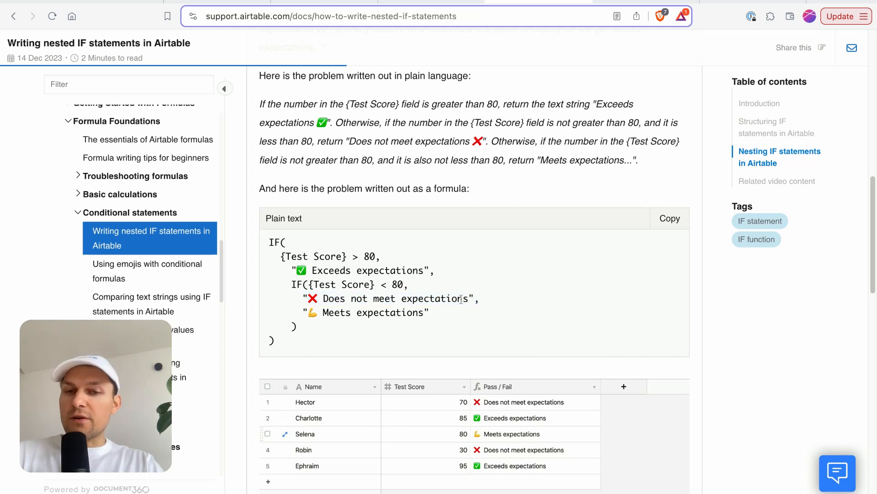
pyautogui.moveTo(303, 314); pyautogui.dragTo(421, 314)
pyautogui.click(416, 311)
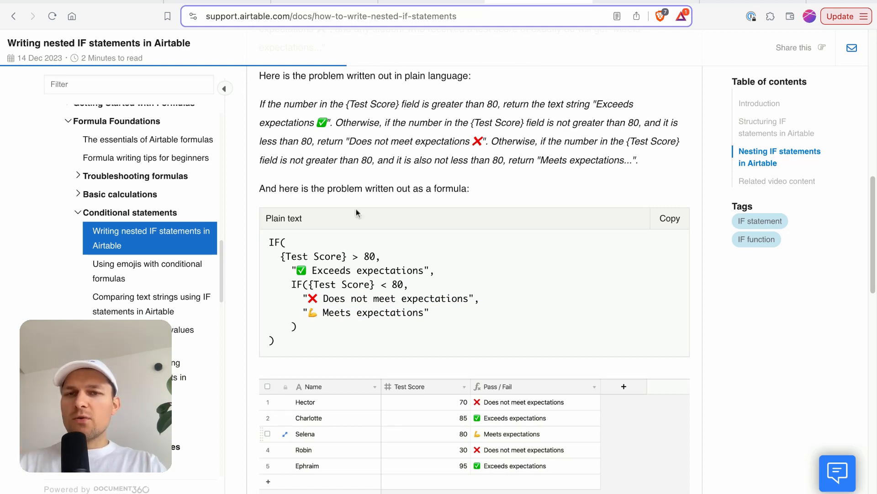
# Back in the Airtable base, set the Email text formula's threshold to 10 and insert a nested IF with the condition Score > 5.
pyautogui.click(388, 3)
pyautogui.rightClick(189, 120)
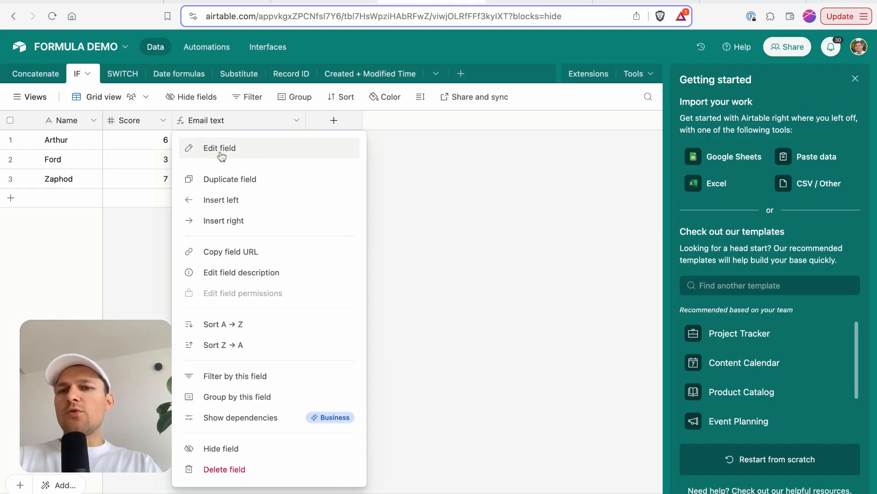
pyautogui.click(222, 149)
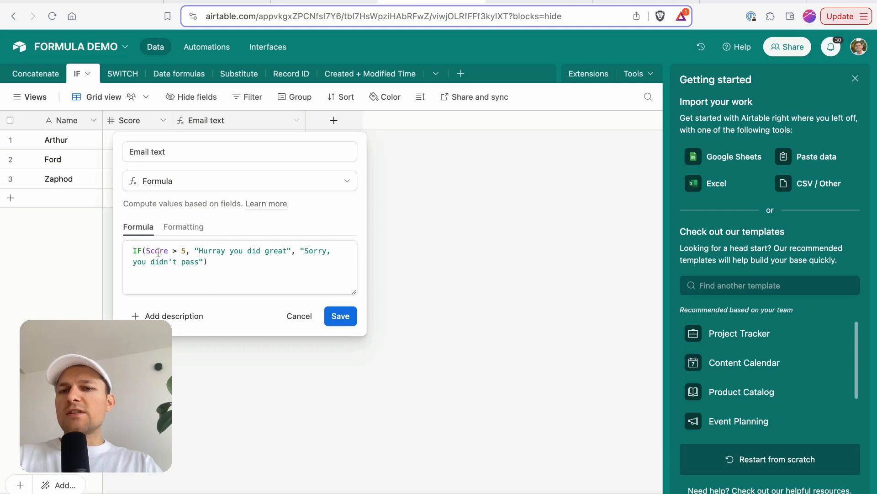
pyautogui.doubleClick(184, 250)
pyautogui.write('10')
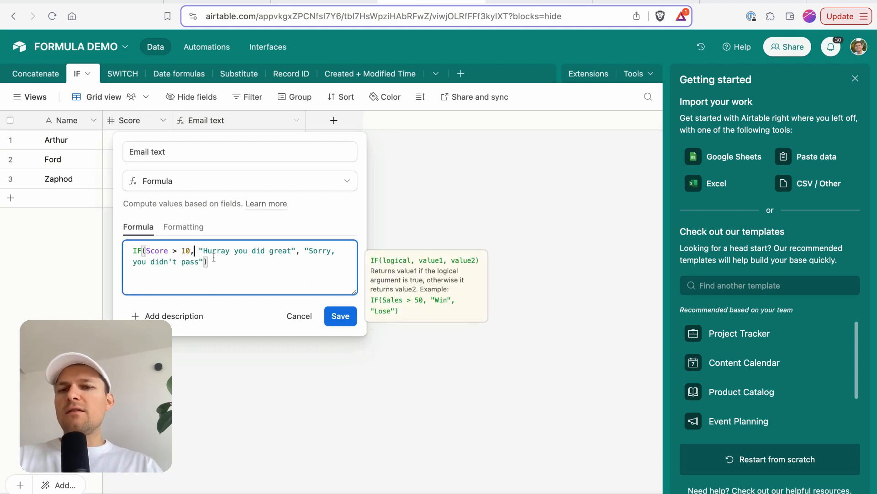
pyautogui.write(' IF()')
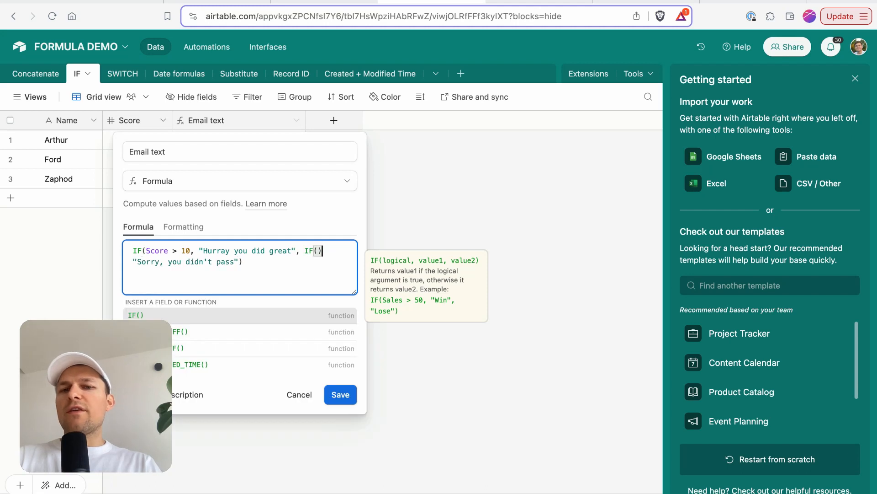
pyautogui.press('Left')
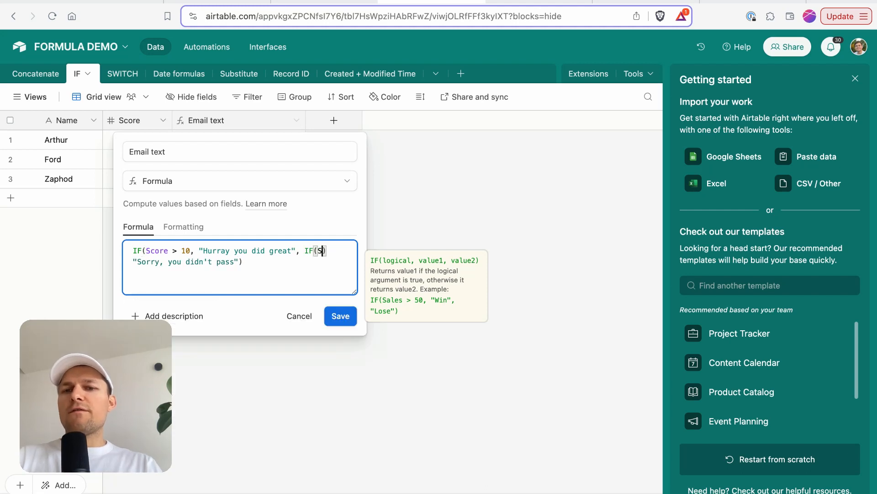
pyautogui.write('Score > 5,')
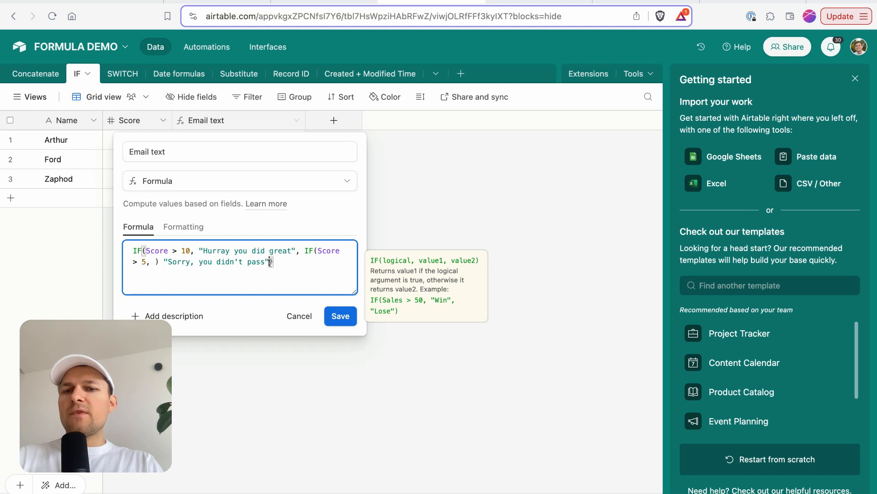
# Move "Sorry, you didn't pass" inside the nested IF after its condition and remove the space between the closing parentheses.
pyautogui.moveTo(272, 261); pyautogui.dragTo(163, 261)
pyautogui.press('super+x')
pyautogui.click(152, 260)
pyautogui.press('super+v')
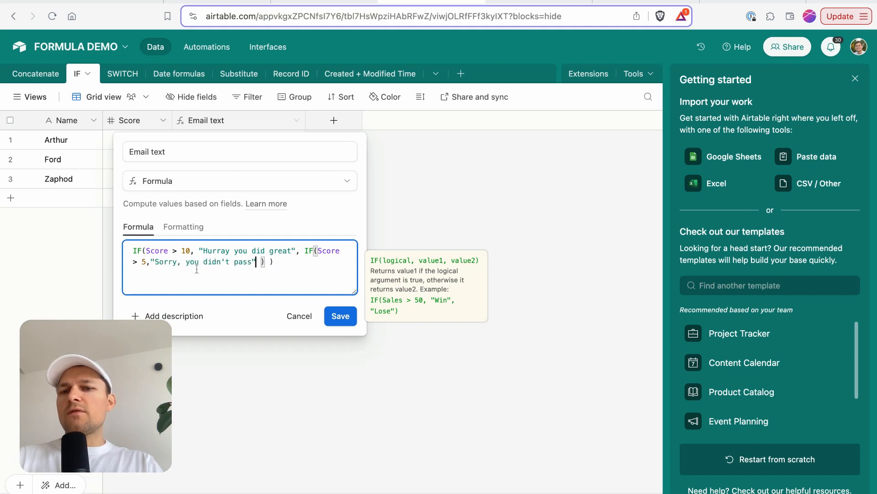
pyautogui.click(269, 262)
pyautogui.press('BackSpace')
# Replace the nested IF's true value with "You did alright".
pyautogui.hotkey('alt', 'Left')
pyautogui.hotkey('alt', 'Right')
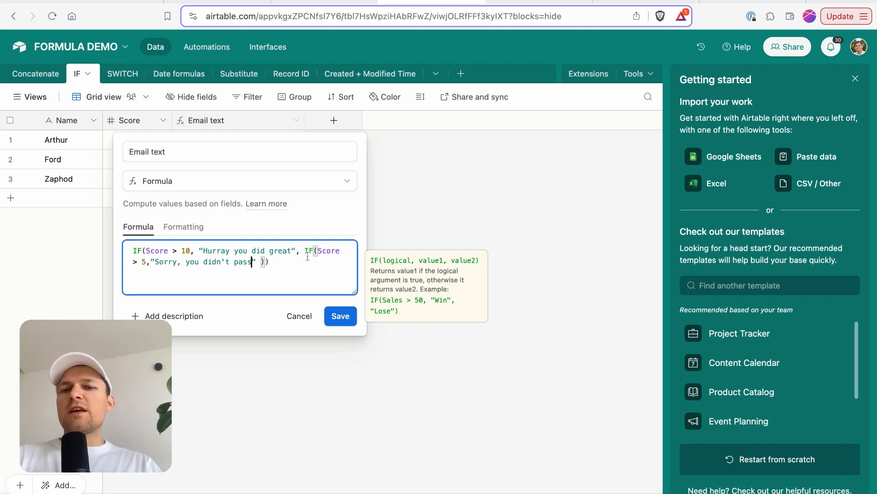
pyautogui.hotkey('alt', 'BackSpace')
pyautogui.hotkey('alt', 'BackSpace')
pyautogui.hotkey('alt', 'BackSpace')
pyautogui.press('BackSpace')
pyautogui.press('BackSpace')
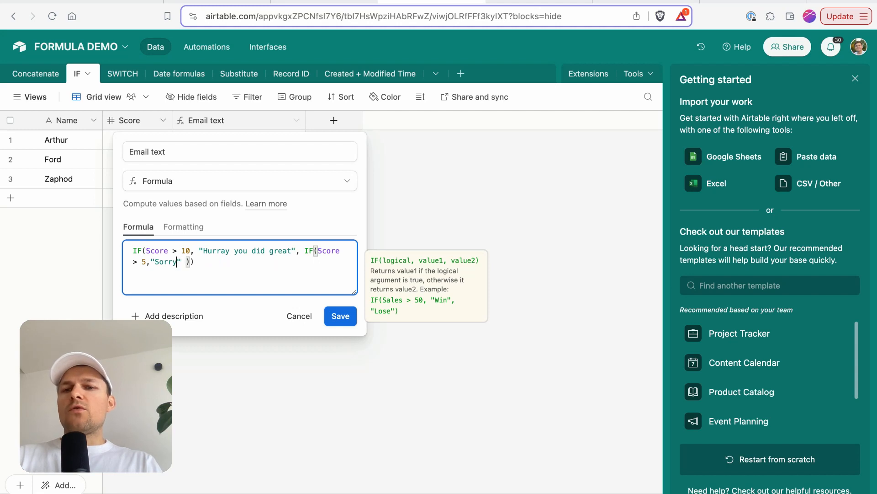
pyautogui.press('BackSpace')
pyautogui.press('BackSpace')
pyautogui.press('BackSpace')
pyautogui.press('BackSpace')
pyautogui.press('BackSpace')
pyautogui.write('You did alright"')
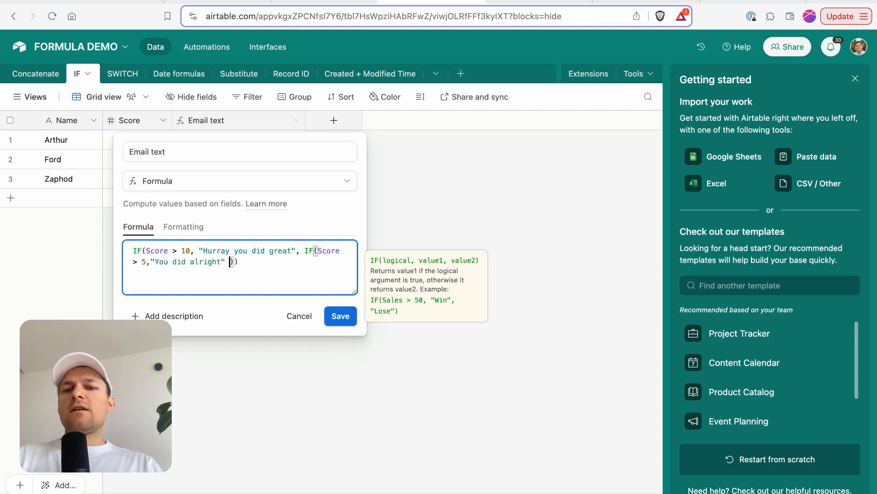
# Add "Sorry, you didn't pass" as the nested IF's false value, save the Email text field, and select the first record's Score.
pyautogui.write(', ')
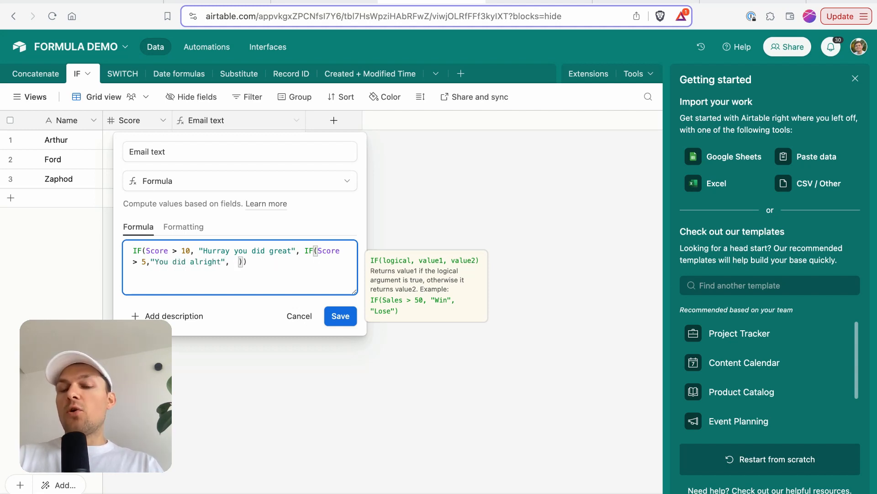
pyautogui.write('"Sorry, ')
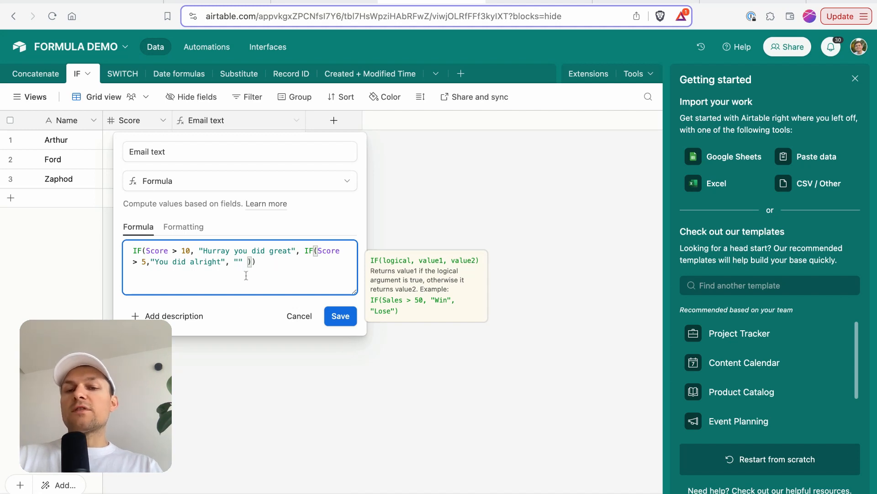
pyautogui.write('you ')
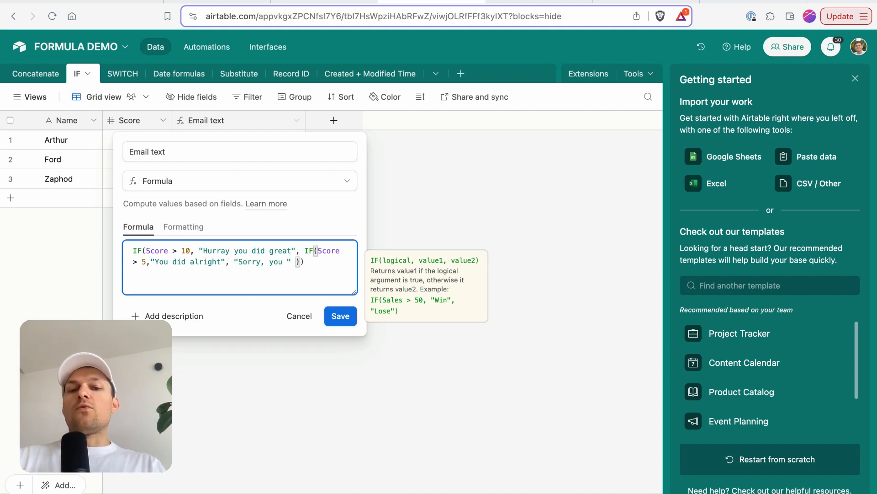
pyautogui.write("didn't pass")
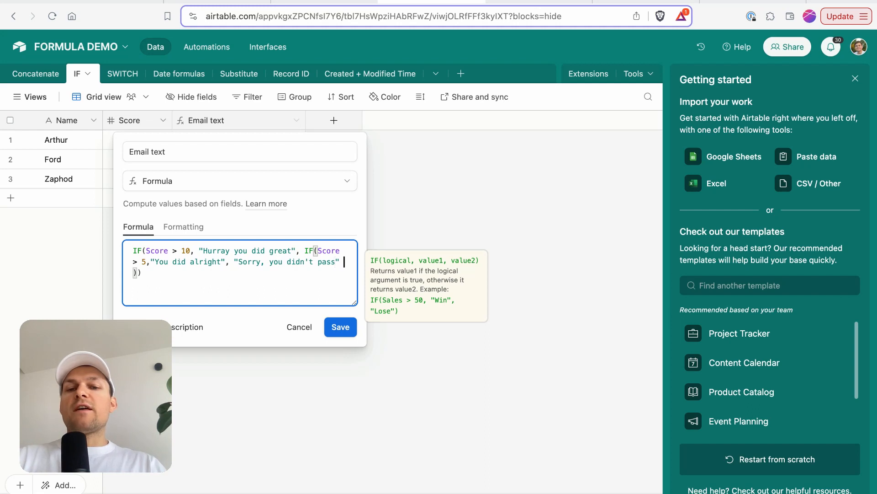
pyautogui.press('BackSpace')
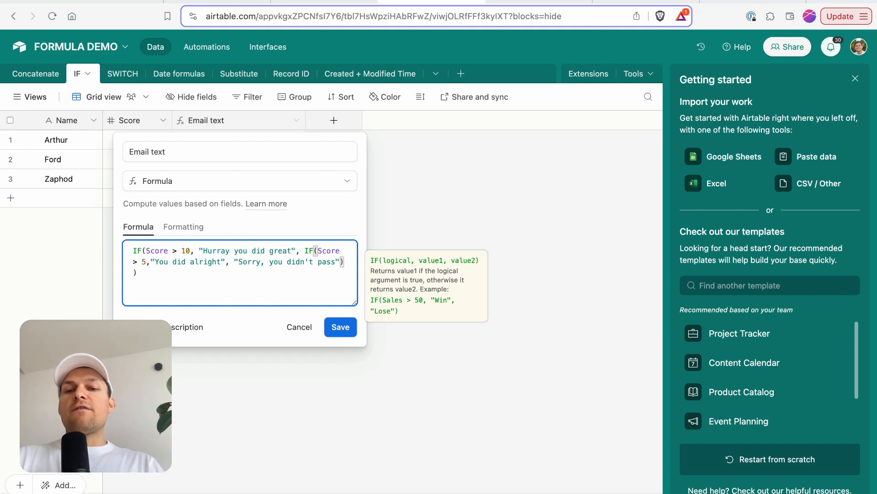
pyautogui.click(350, 327)
pyautogui.click(147, 143)
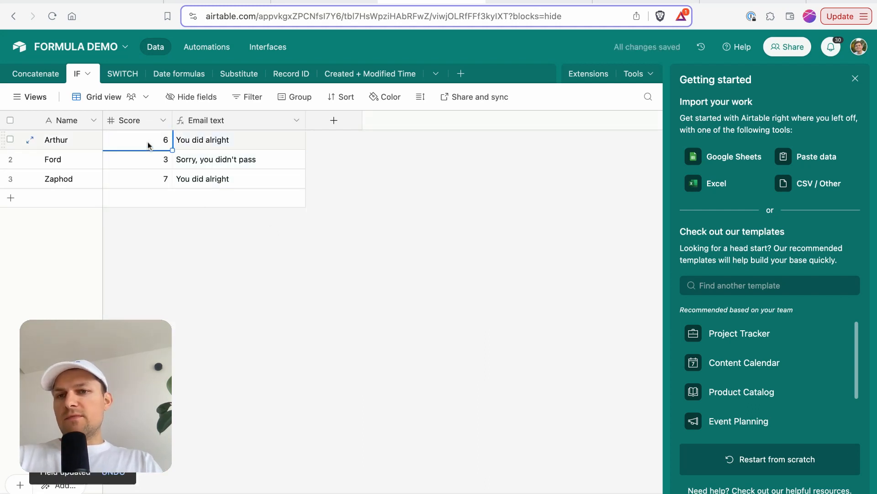
# Set the first record's Score to 11 and check its Email text.
pyautogui.write('11')
pyautogui.press('Return')
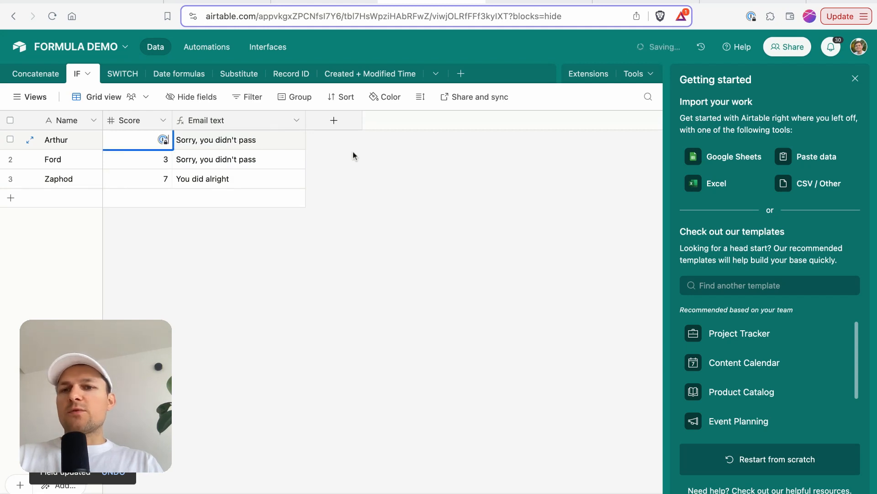
pyautogui.press('Down')
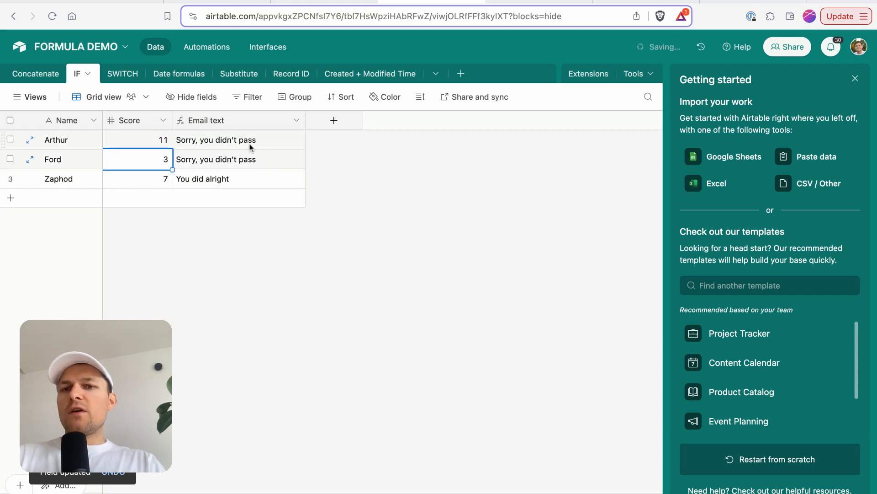
pyautogui.click(223, 165)
pyautogui.click(236, 140)
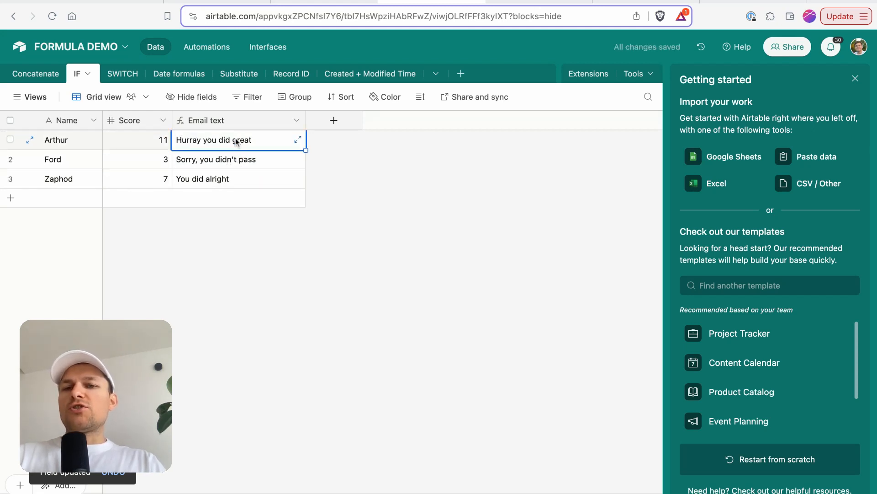
# Set the second record's Score to 5 and then to 6, checking its Email text against the nested IF threshold.
pyautogui.click(158, 164)
pyautogui.write('5')
pyautogui.press('Return')
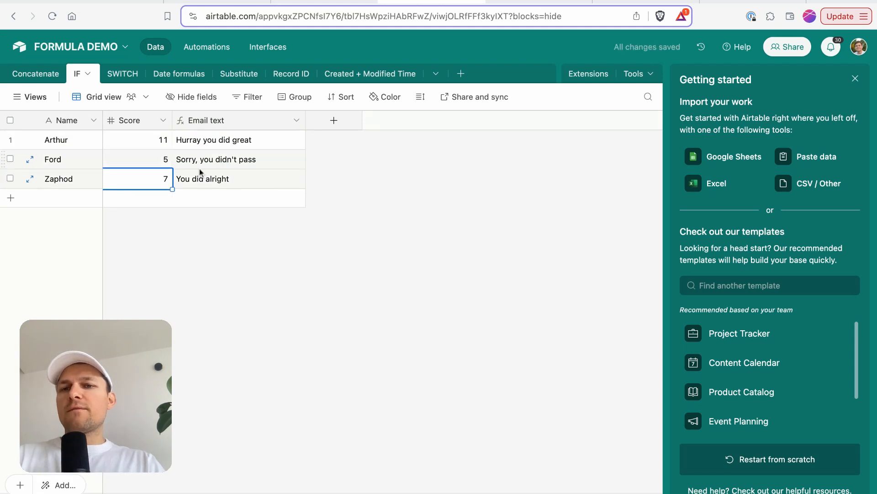
pyautogui.press('Up')
pyautogui.write('6')
pyautogui.press('Return')
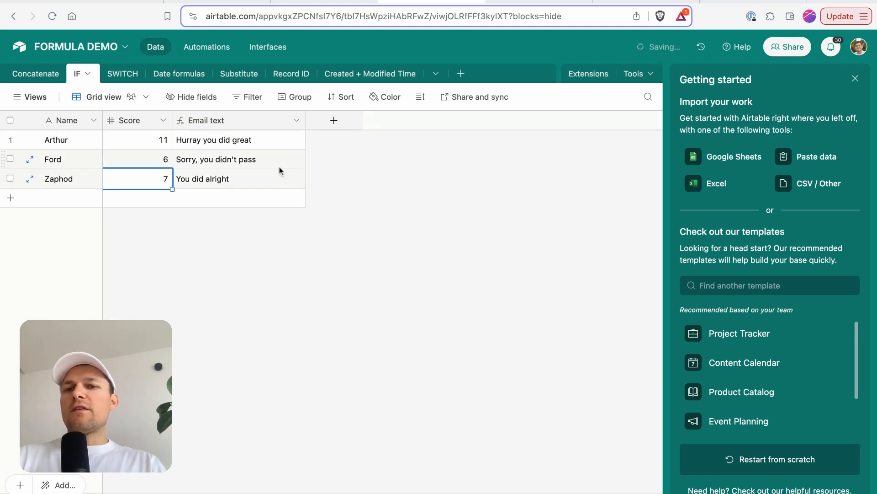
pyautogui.click(245, 157)
# Set the third record's Score to 2 and check its Email text.
pyautogui.click(158, 180)
pyautogui.write('2')
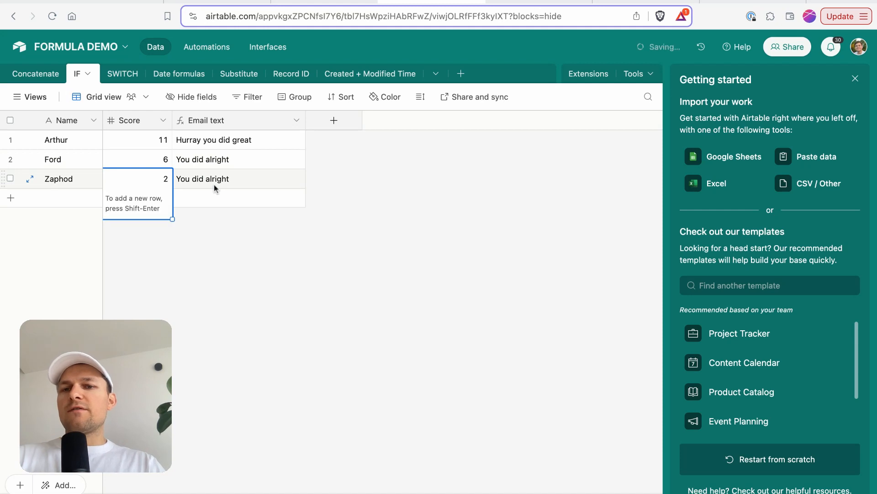
pyautogui.click(213, 183)
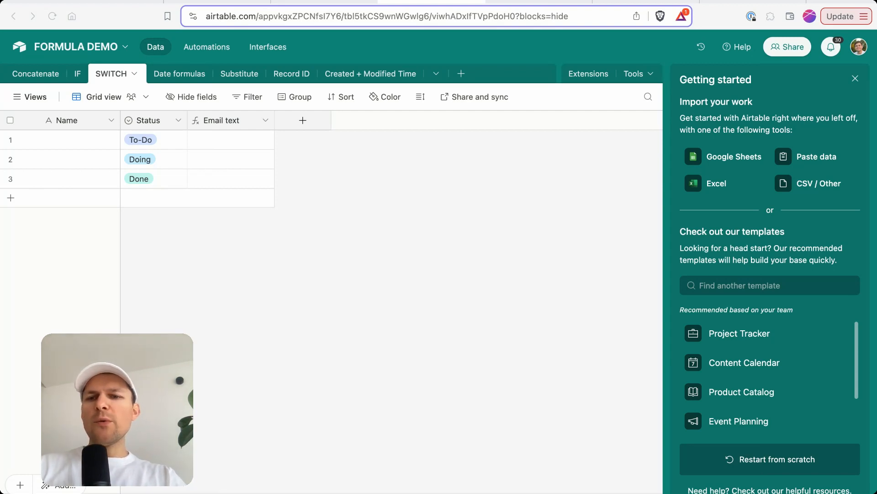
# Examine the three Status values and the Email text cells beside them in the SWITCH table.
pyautogui.moveTo(168, 145); pyautogui.dragTo(149, 211)
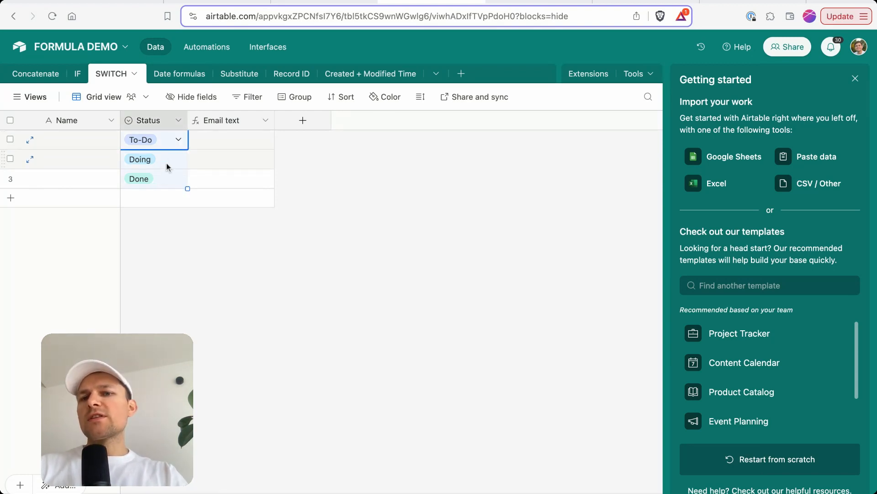
pyautogui.click(167, 163)
pyautogui.click(168, 142)
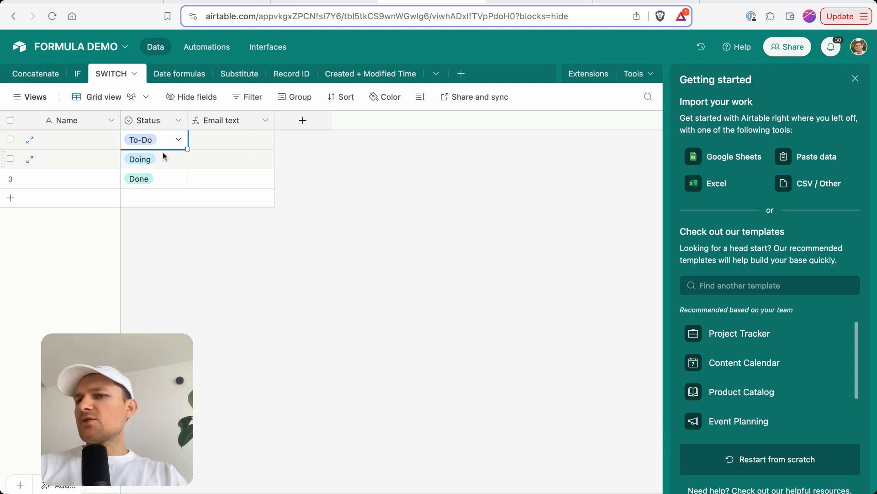
pyautogui.press('Right')
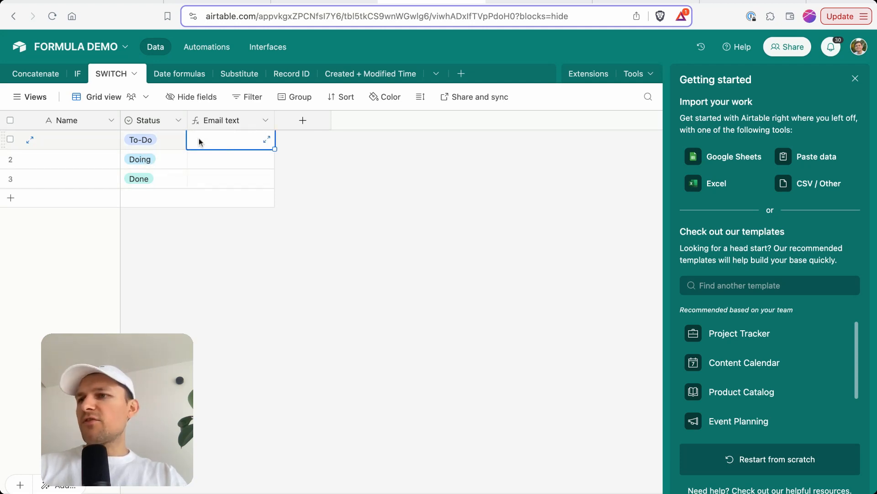
pyautogui.click(151, 160)
pyautogui.click(217, 157)
pyautogui.click(160, 182)
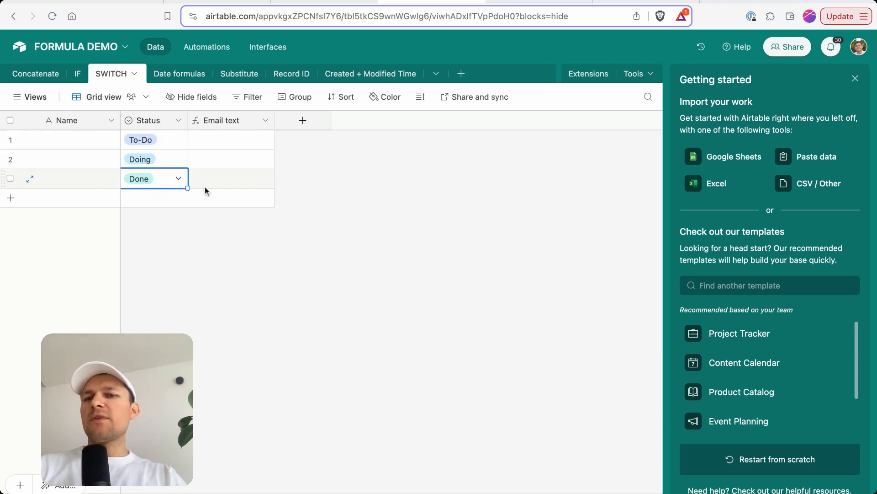
pyautogui.click(207, 183)
pyautogui.click(222, 139)
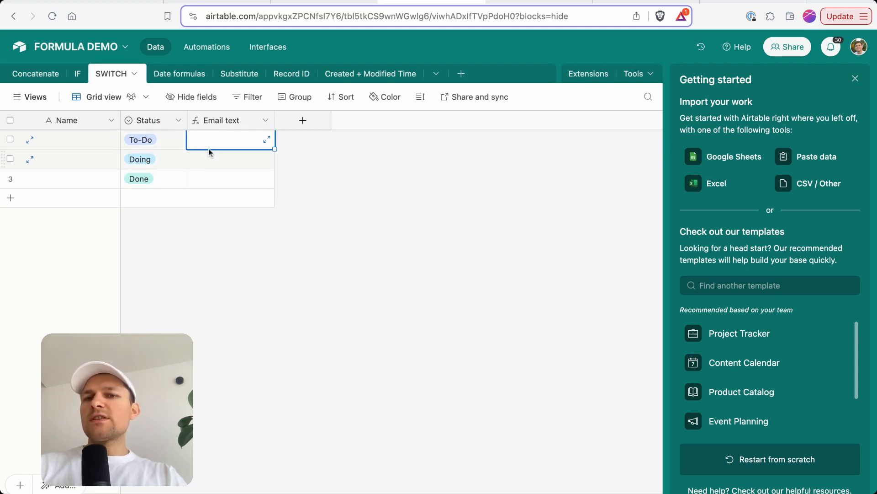
# Edit the Email text field and start its formula with a SWITCH function that takes Status as the expression.
pyautogui.rightClick(210, 129)
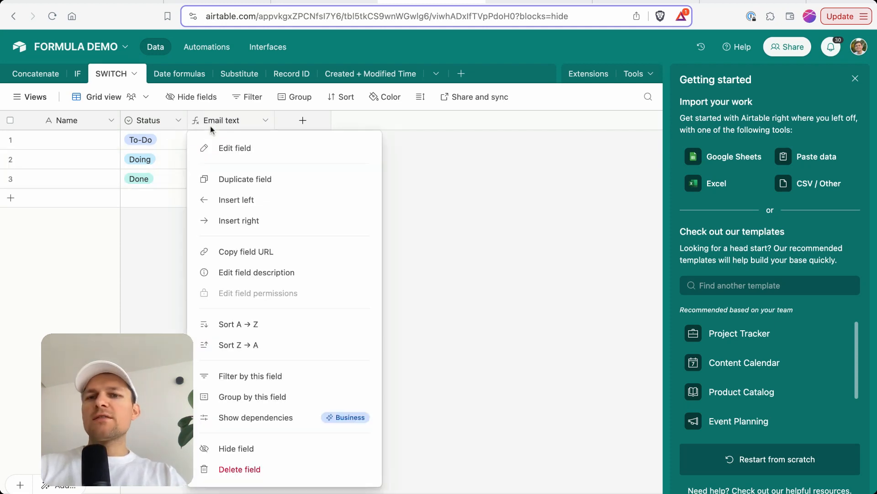
pyautogui.click(228, 147)
pyautogui.click(204, 256)
pyautogui.write('SWIT')
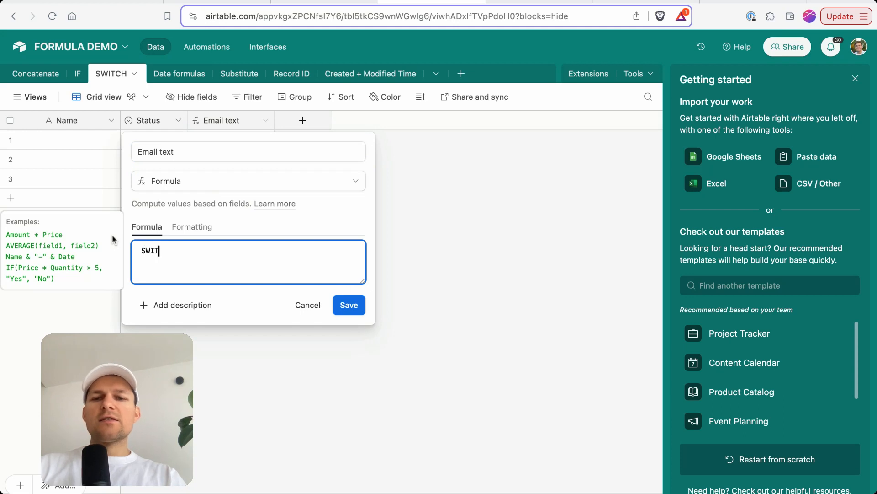
pyautogui.write('CH')
pyautogui.press('Tab')
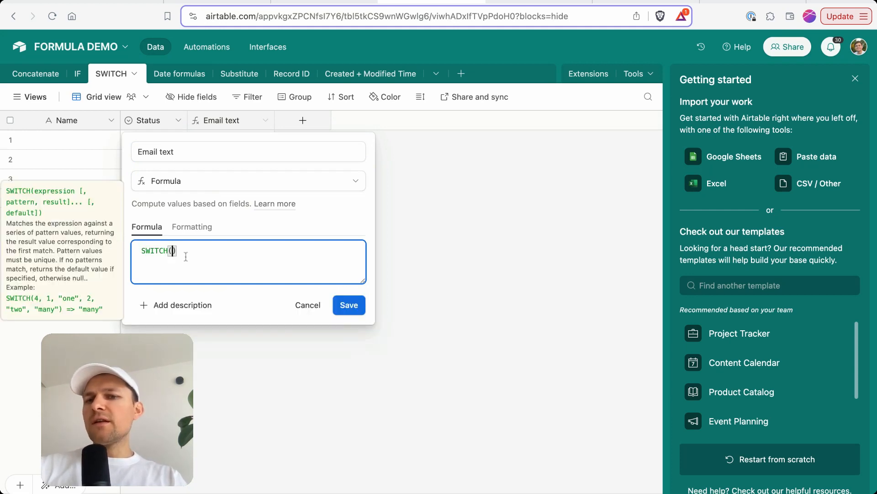
pyautogui.write('Status')
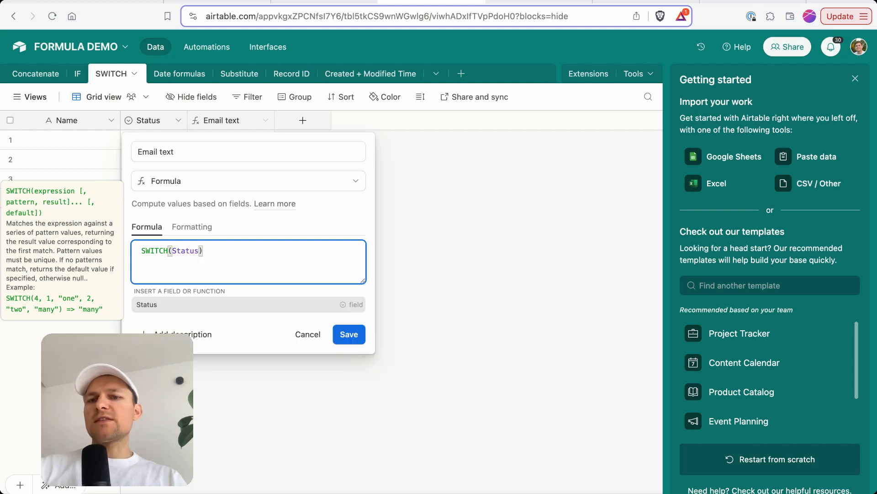
pyautogui.write(', ')
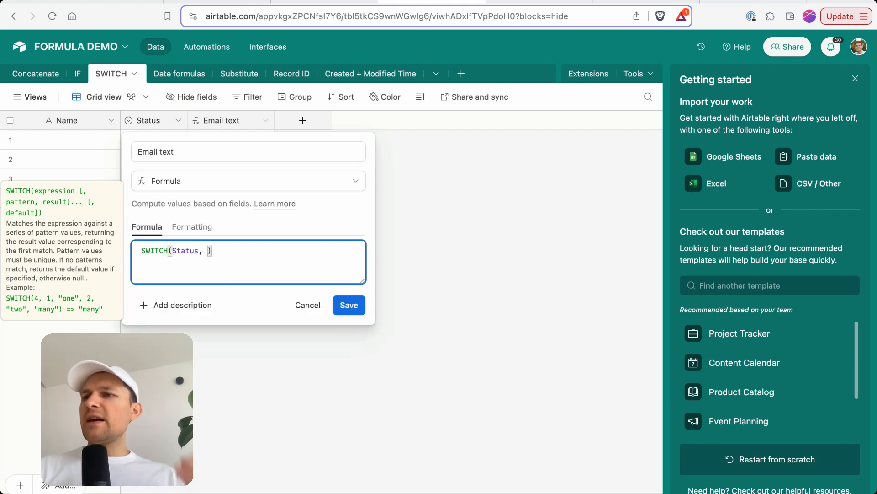
# Add the pattern "To-Do" with the result "Sorry, still need to work on it" to the SWITCH formula.
pyautogui.write('"To')
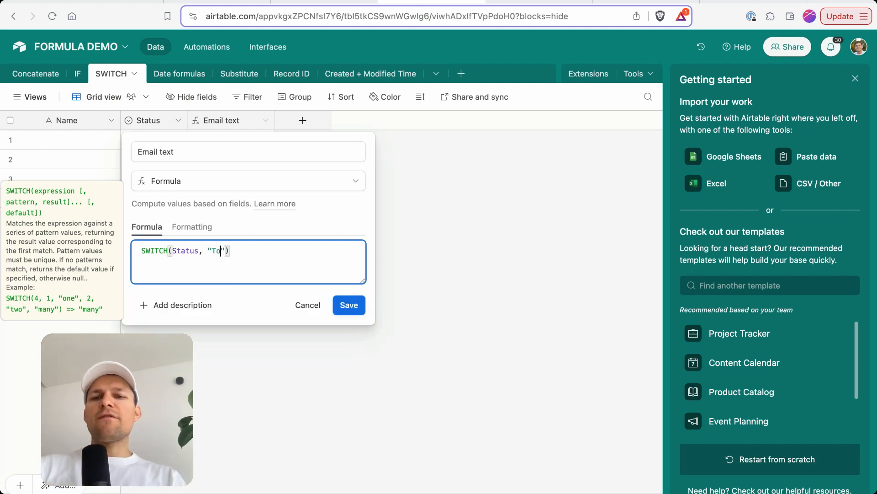
pyautogui.write('-Do", "Sory')
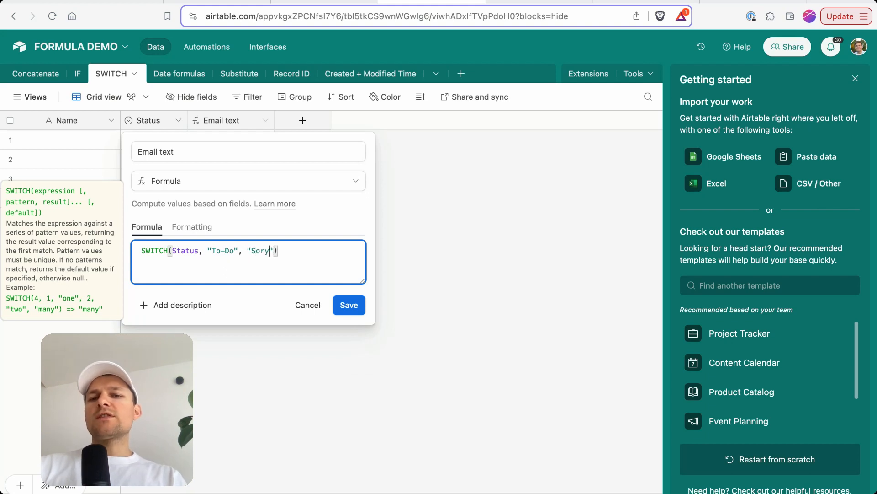
pyautogui.press('BackSpace')
pyautogui.write('ry, still need to wo')
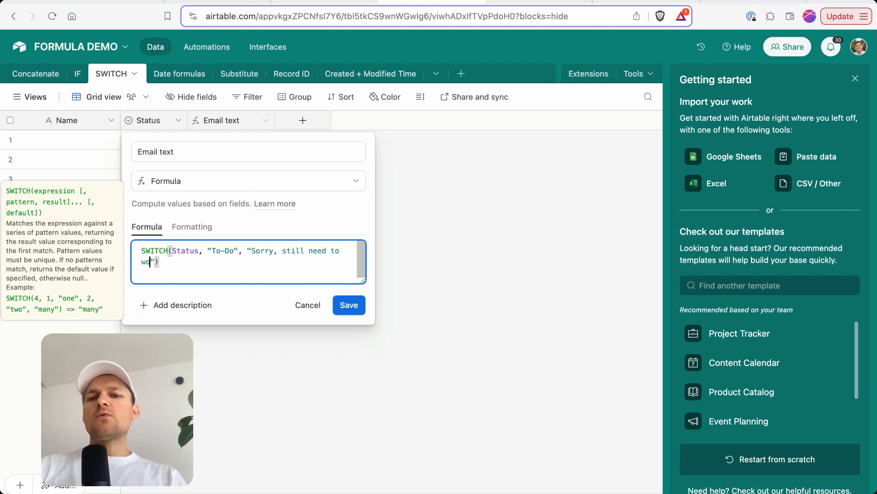
pyautogui.write('rk on it", ')
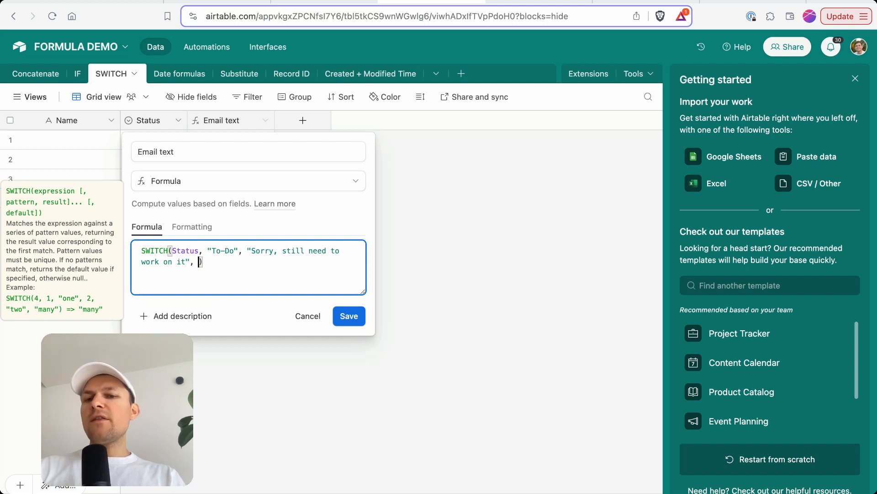
# Add the pattern "Doing" with the result "Currently already doing this" to the SWITCH formula.
pyautogui.write('"Doing", "')
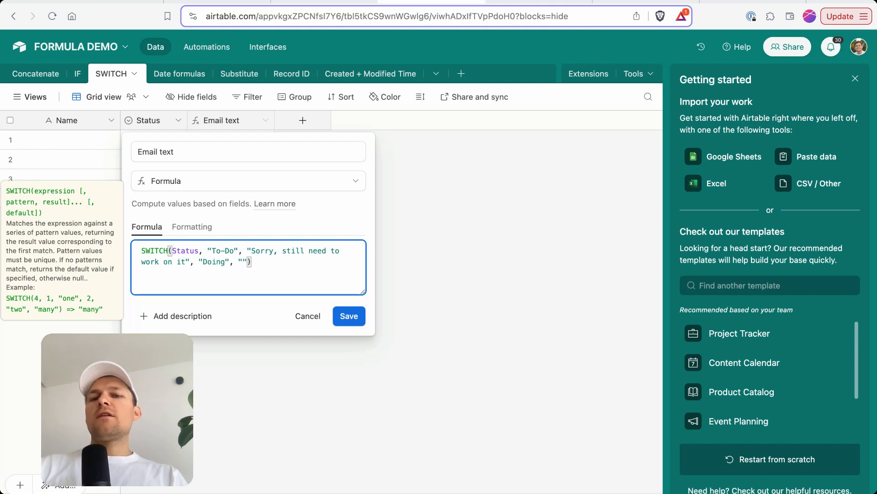
pyautogui.write('Currently already do')
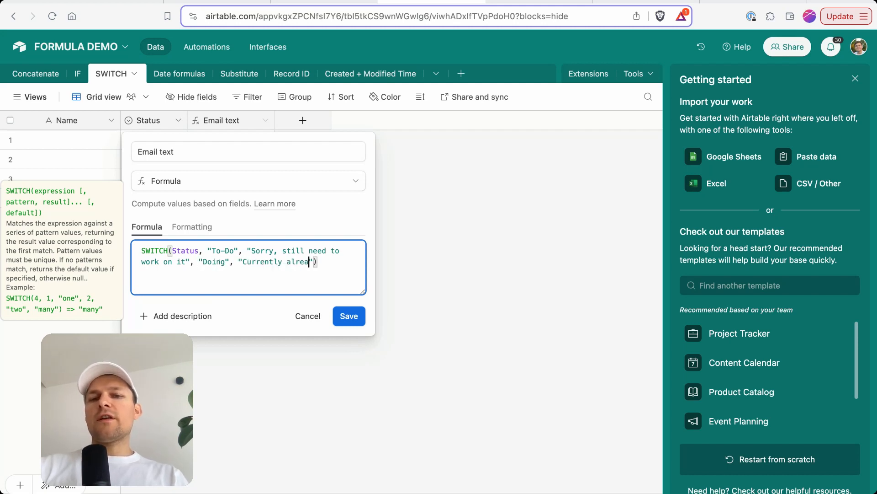
pyautogui.write('ing this", ')
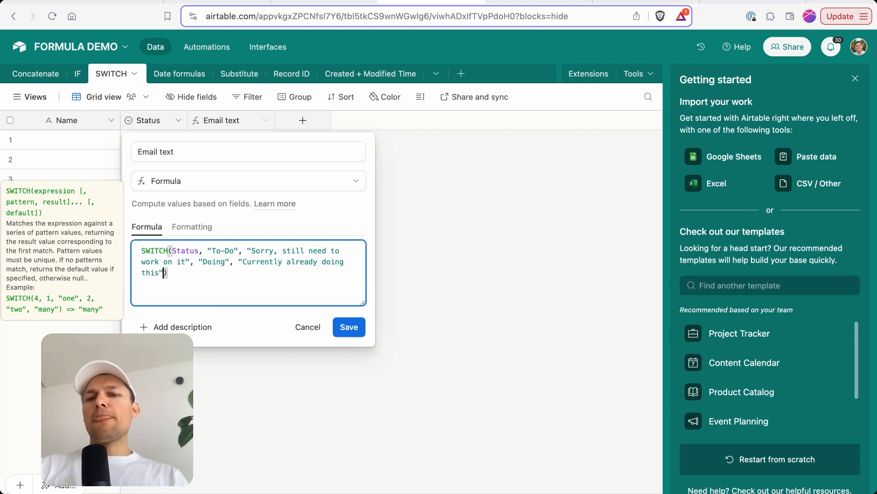
# Add the pattern "Done" with the result "Already done" to the SWITCH formula and save the Email text field.
pyautogui.write('"Done"')
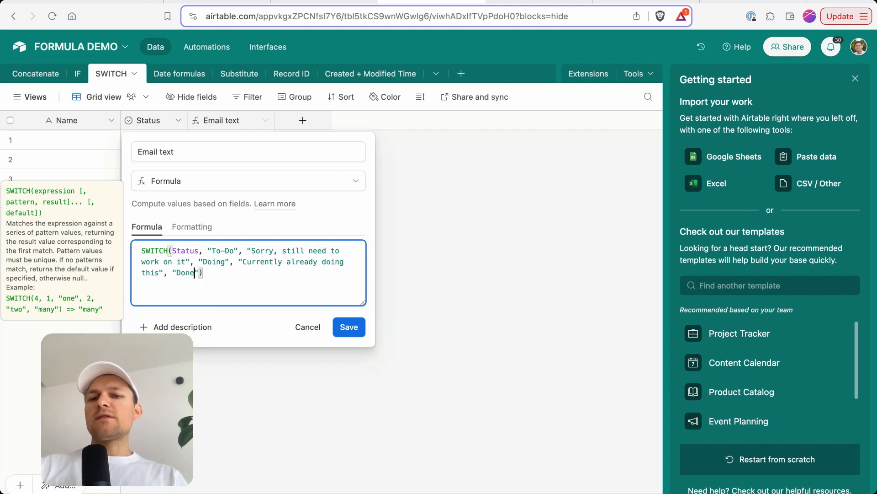
pyautogui.write(', "Alra')
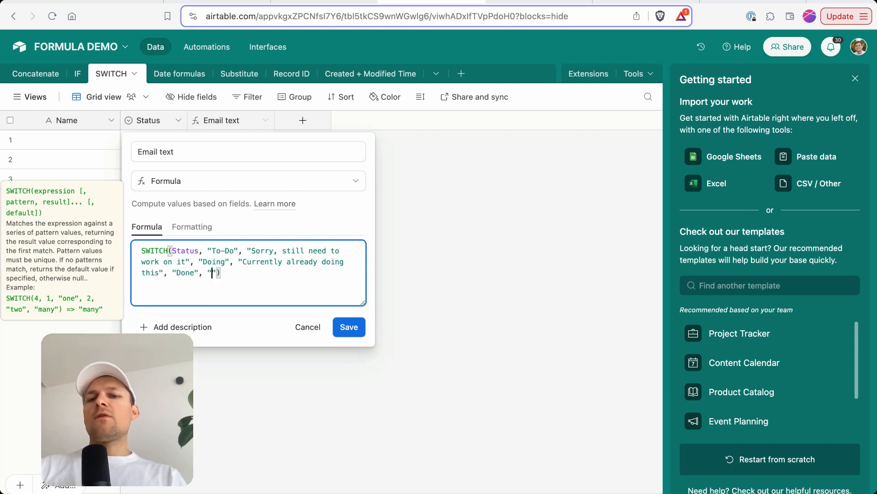
pyautogui.press('BackSpace')
pyautogui.write('eady done')
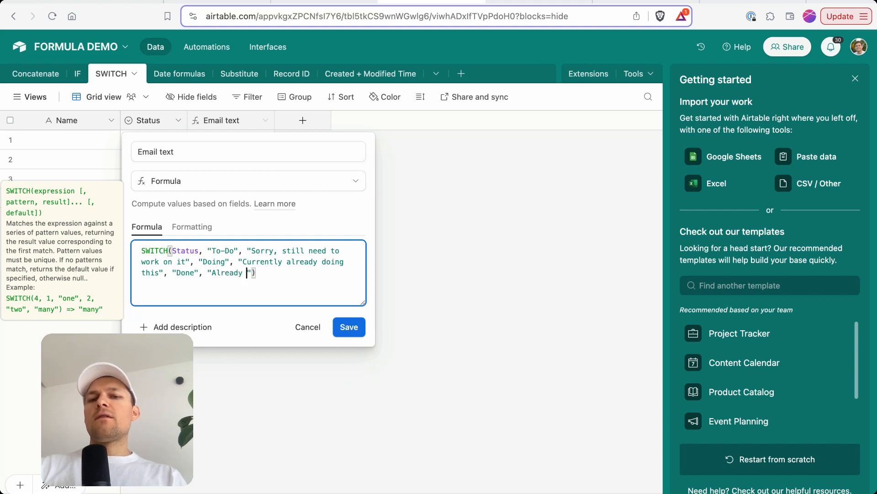
pyautogui.click(341, 335)
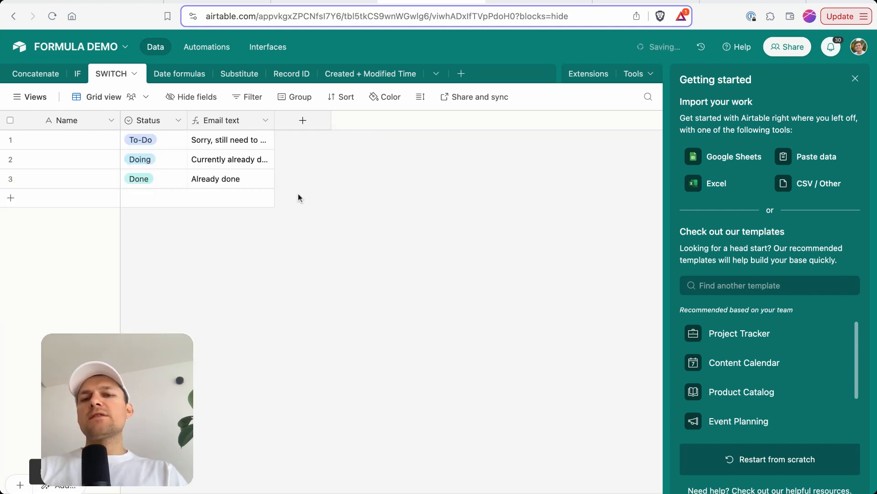
# Widen the Email text column to fit its full texts and compare each record's text with its Status.
pyautogui.moveTo(275, 112); pyautogui.dragTo(325, 116)
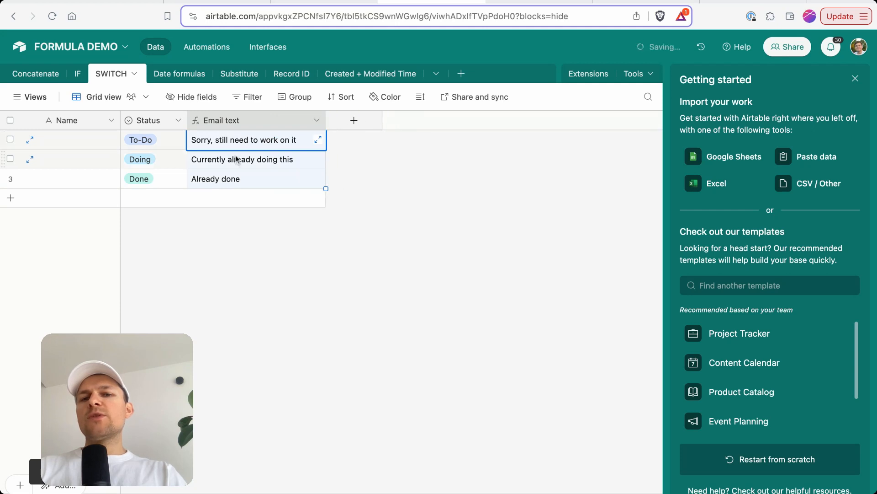
pyautogui.click(179, 145)
pyautogui.click(225, 158)
pyautogui.click(229, 179)
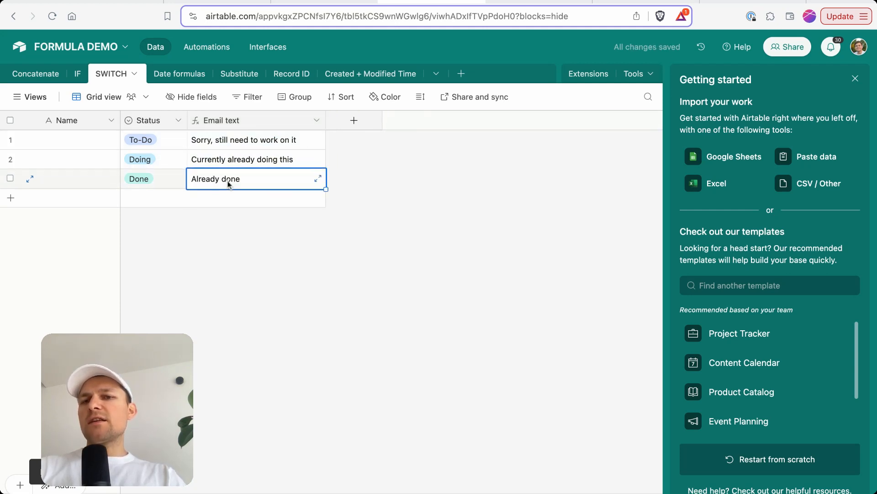
pyautogui.click(235, 159)
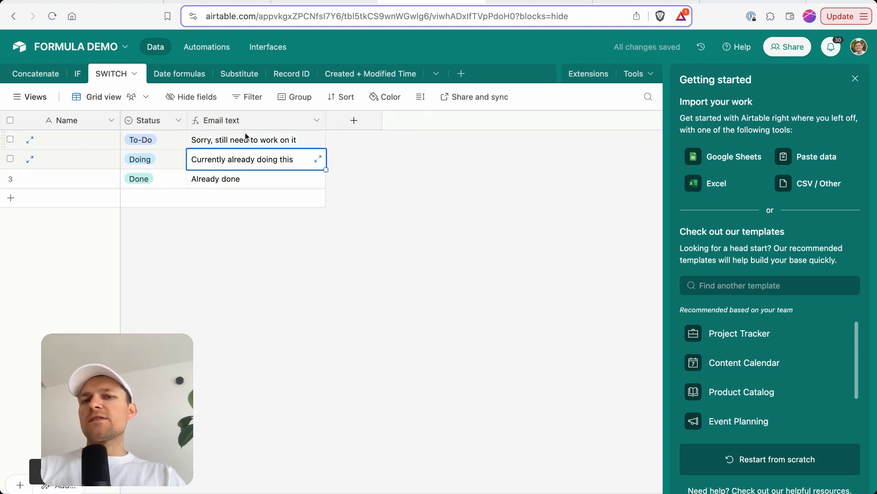
pyautogui.click(183, 157)
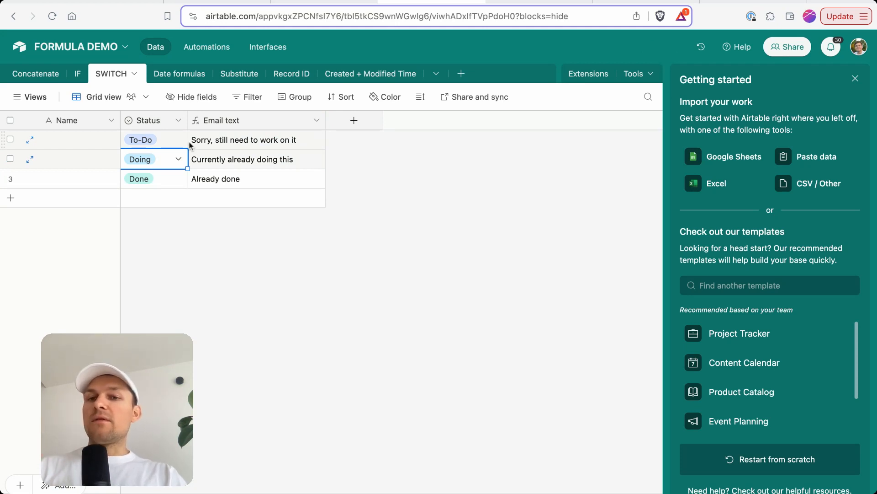
pyautogui.click(241, 140)
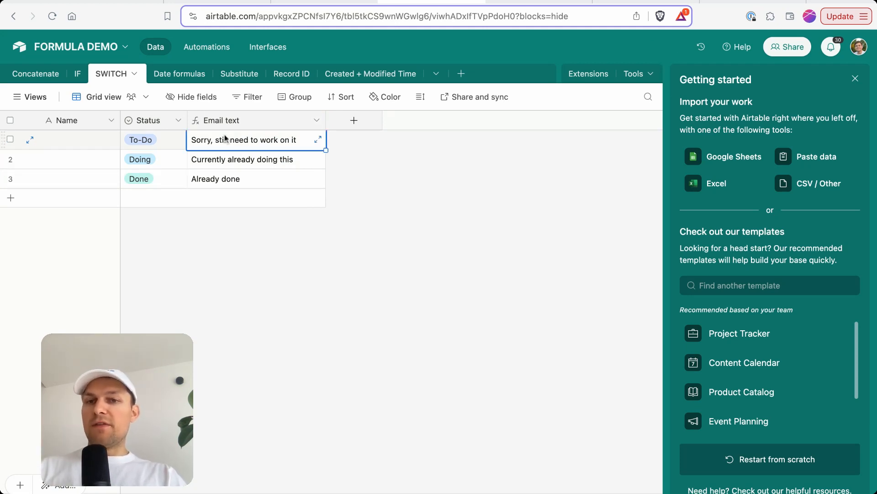
pyautogui.click(226, 152)
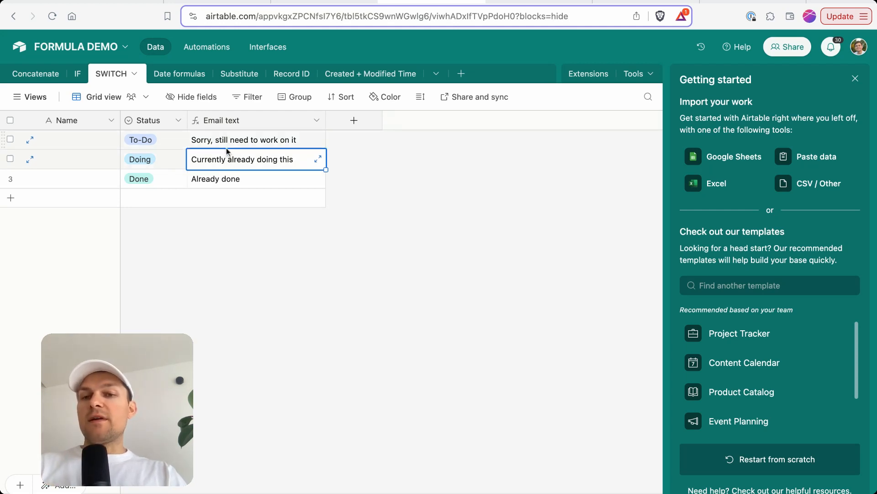
pyautogui.click(224, 144)
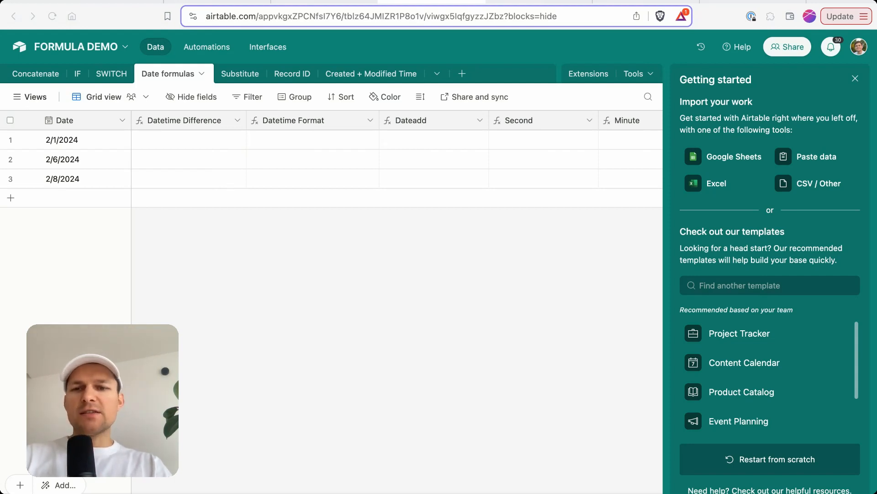
# Open the Datetime Difference field for editing and start its formula with the DATETIME_DIFF function.
pyautogui.click(175, 139)
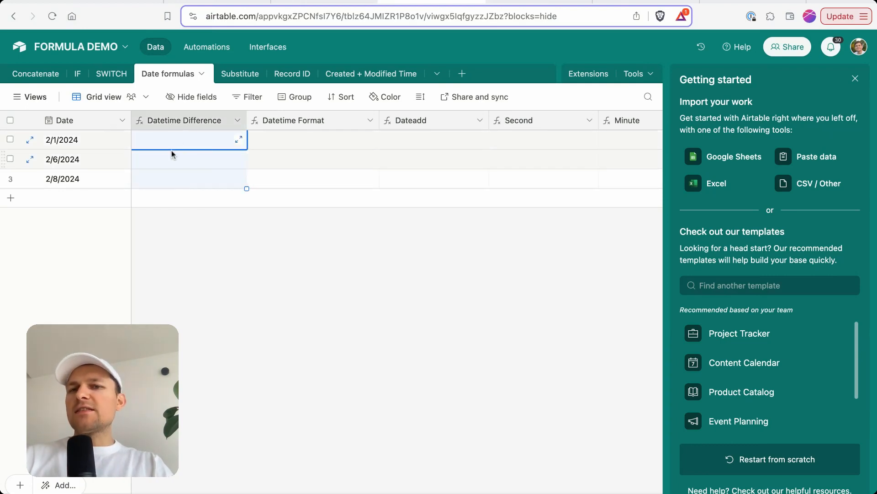
pyautogui.click(171, 142)
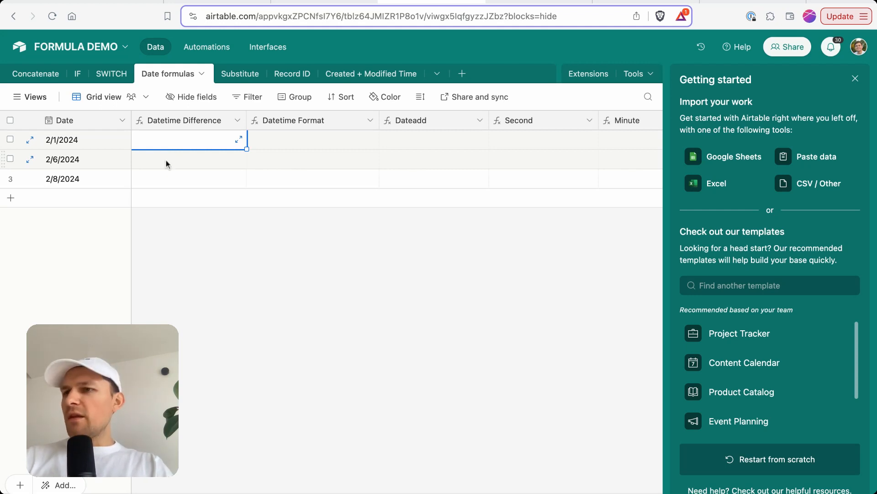
pyautogui.rightClick(163, 127)
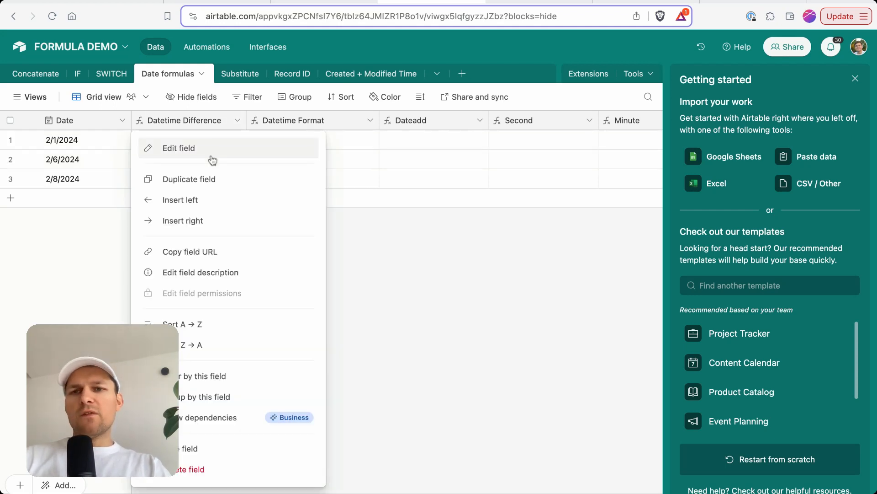
pyautogui.click(210, 150)
pyautogui.click(203, 249)
pyautogui.write('Dateti')
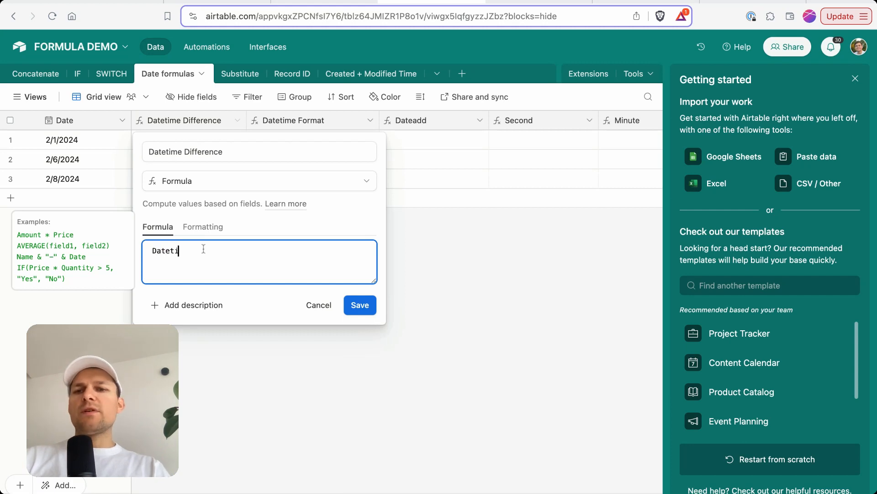
pyautogui.press('Down')
pyautogui.press('Down')
pyautogui.press('Down')
pyautogui.press('Return')
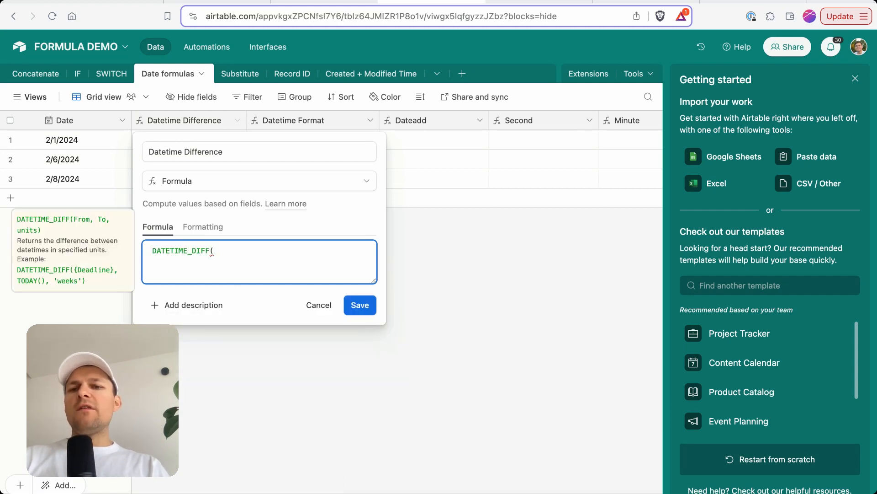
# Enter Today() and the Date field as the two dates compared in the DATETIME_DIFF formula.
pyautogui.write('Today')
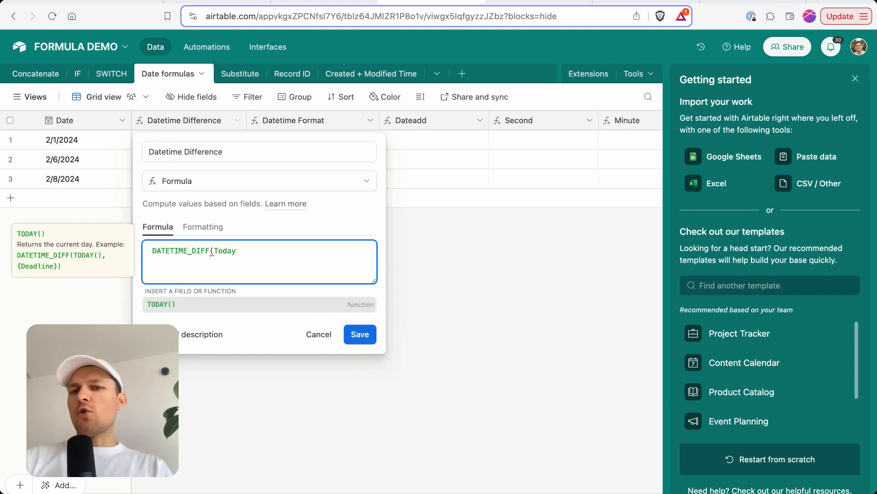
pyautogui.write('(), ')
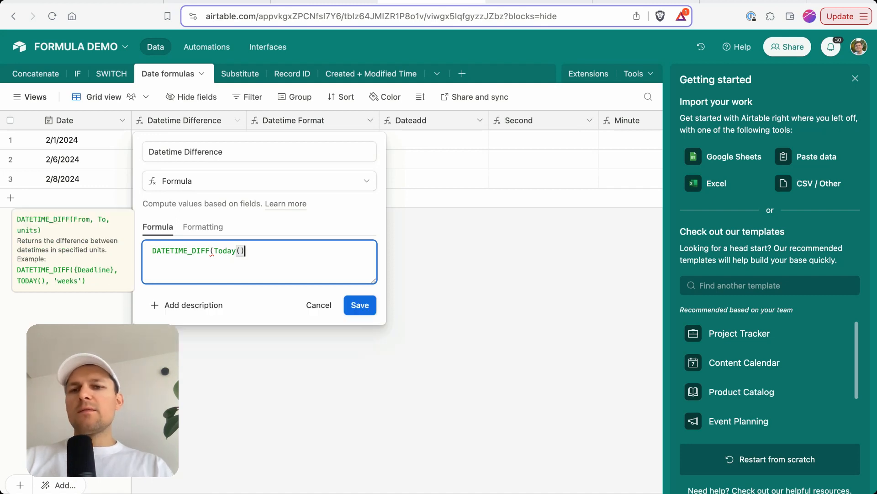
pyautogui.write('Date,')
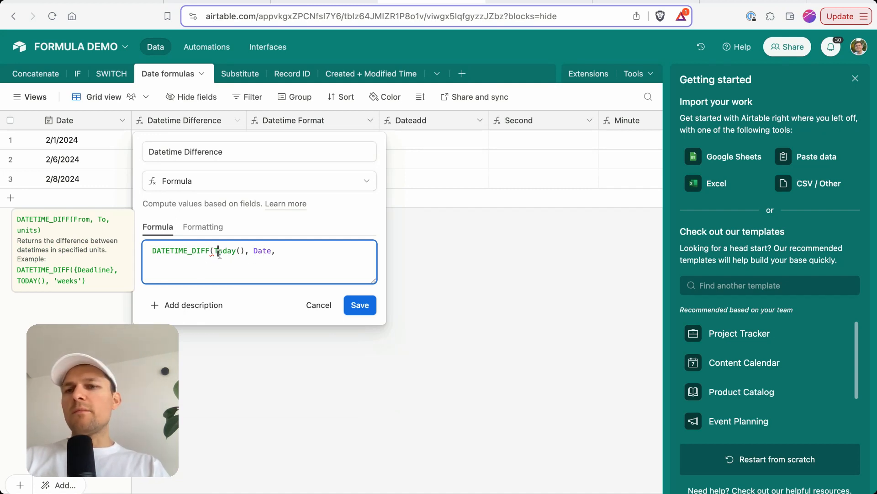
# Add 'days' as the DATETIME_DIFF unit, save the Datetime Difference field and compare the differences with the dates.
pyautogui.click(297, 254)
pyautogui.write("'Da")
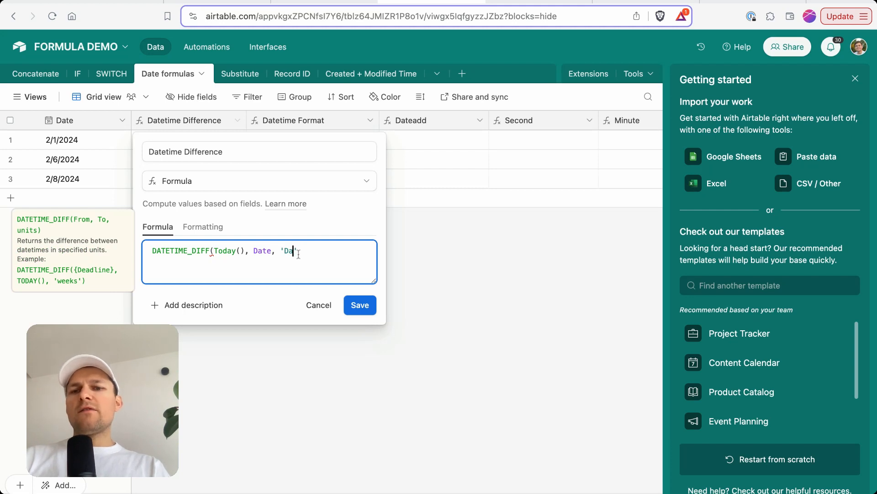
pyautogui.press('BackSpace')
pyautogui.press('BackSpace')
pyautogui.write("days'")
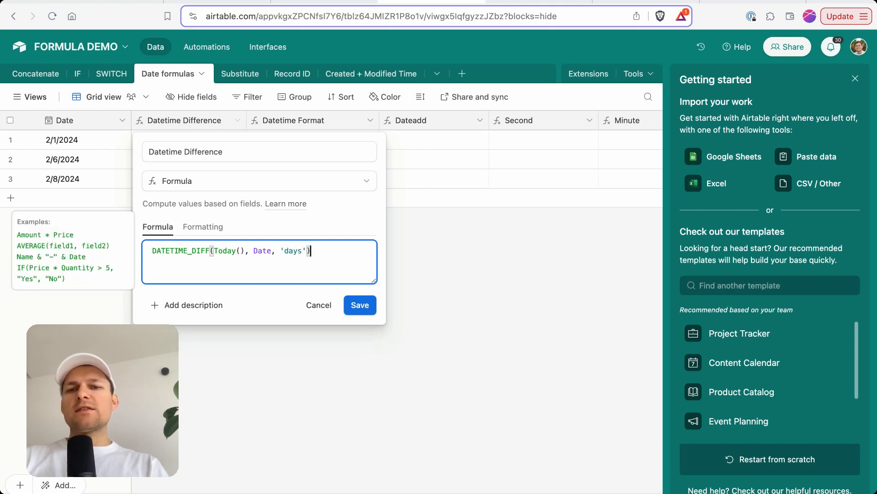
pyautogui.click(359, 305)
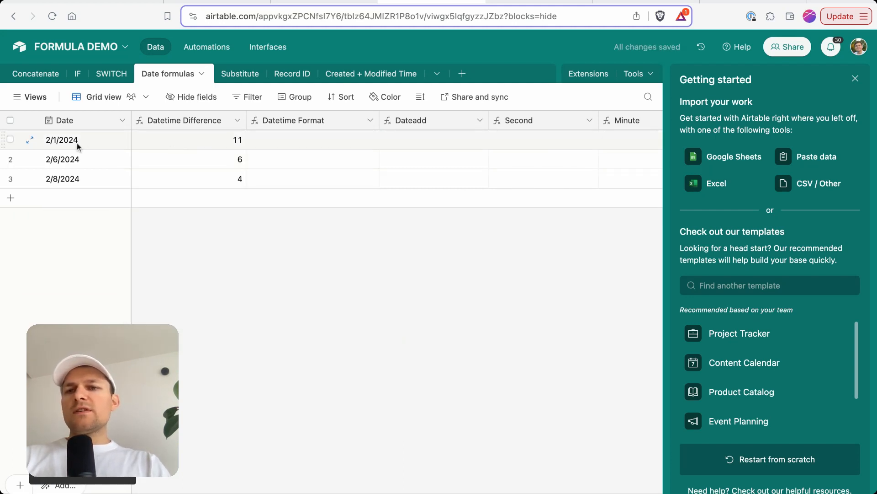
pyautogui.click(202, 147)
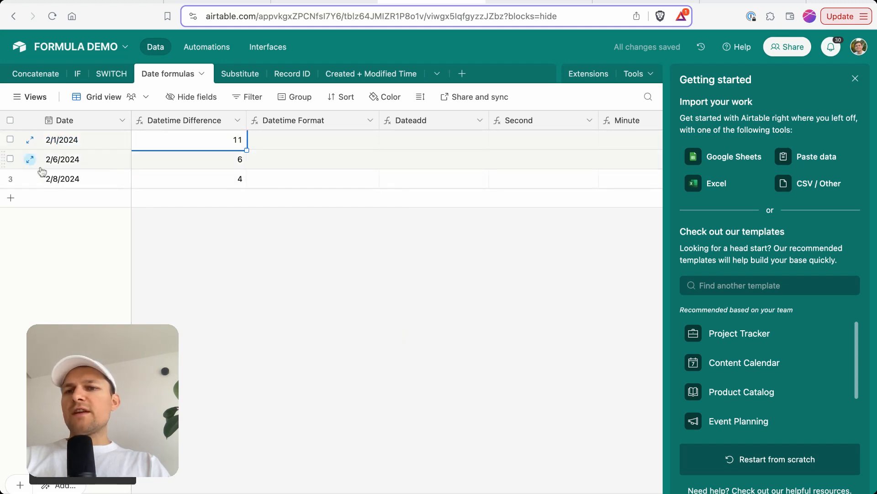
pyautogui.click(179, 164)
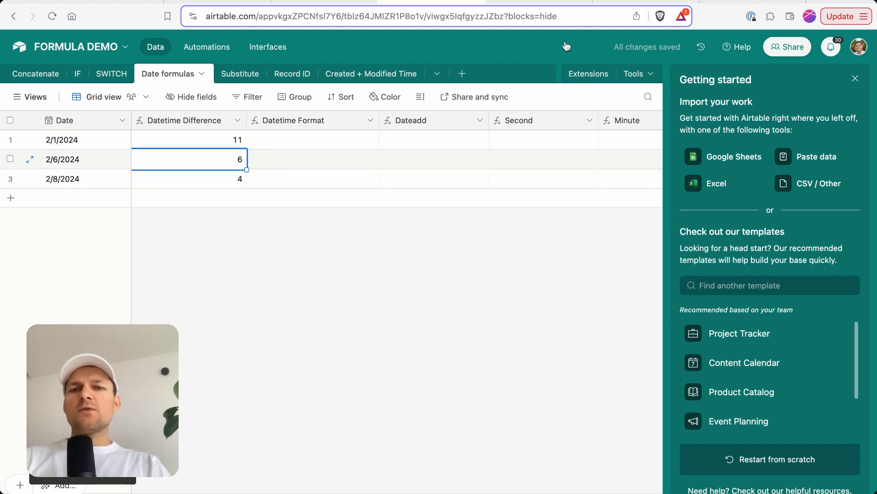
# Review the unit specifiers and abbreviations in Airtable's DATETIME_DIFF support article, and return to the FORMULA DEMO base.
pyautogui.click(722, 1)
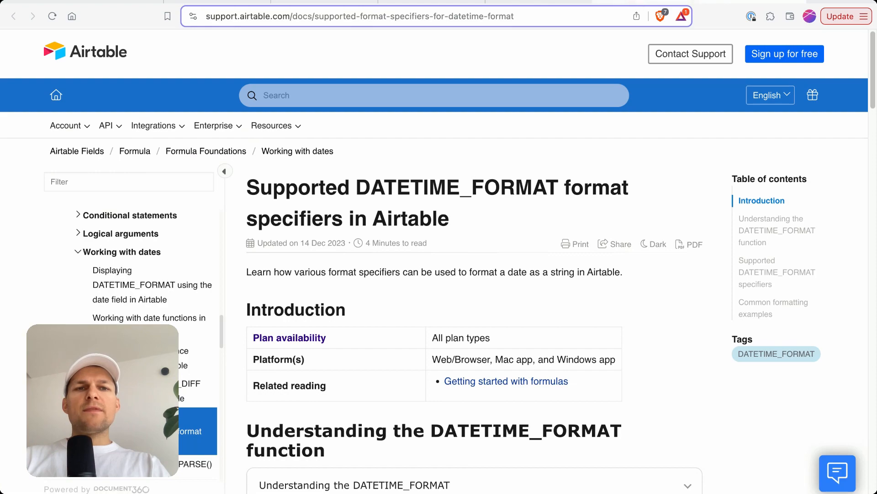
pyautogui.click(639, 2)
pyautogui.moveTo(335, 225); pyautogui.dragTo(261, 187)
pyautogui.click(288, 189)
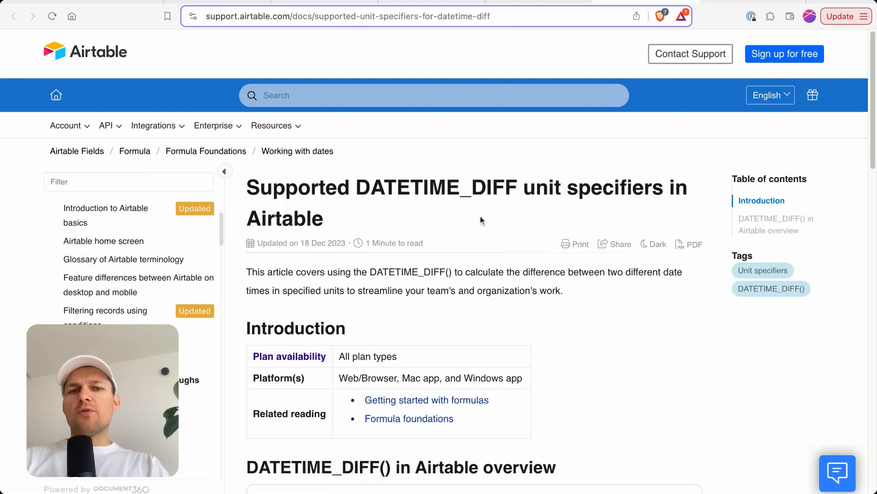
pyautogui.scroll(-15, 347, 208)
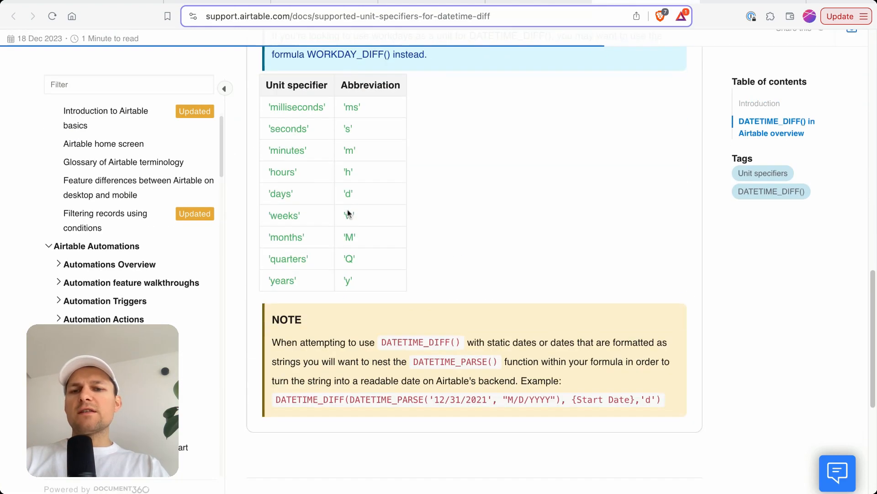
pyautogui.moveTo(264, 103); pyautogui.dragTo(307, 280)
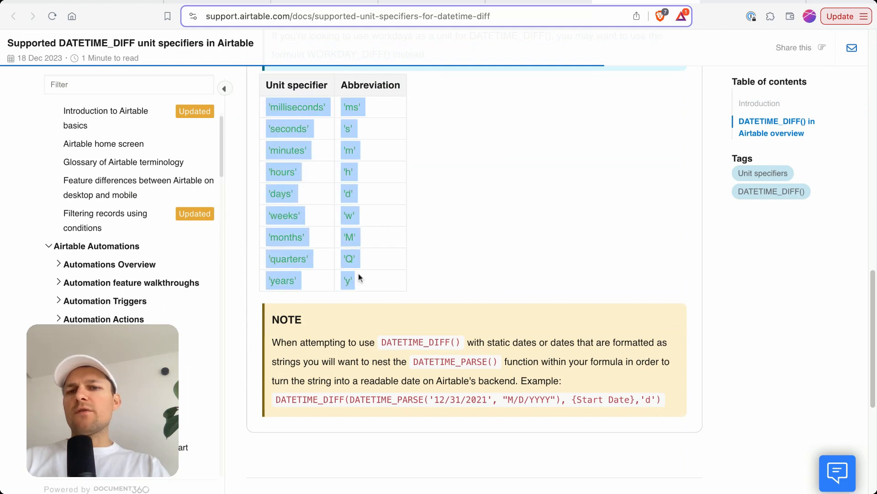
pyautogui.click(298, 175)
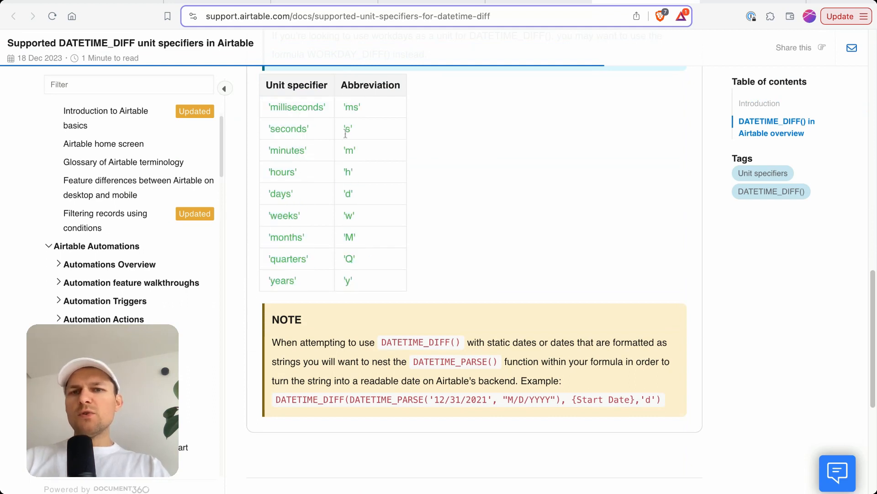
pyautogui.moveTo(341, 111); pyautogui.dragTo(369, 261)
pyautogui.click(286, 167)
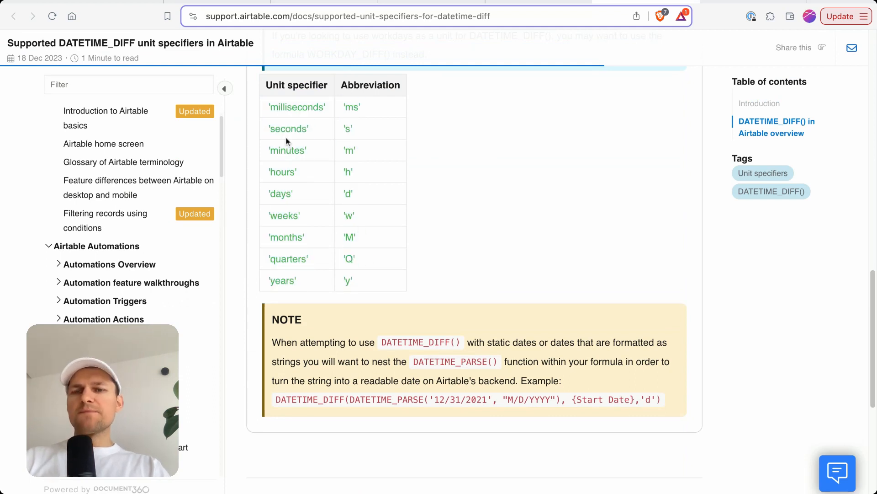
pyautogui.doubleClick(284, 193)
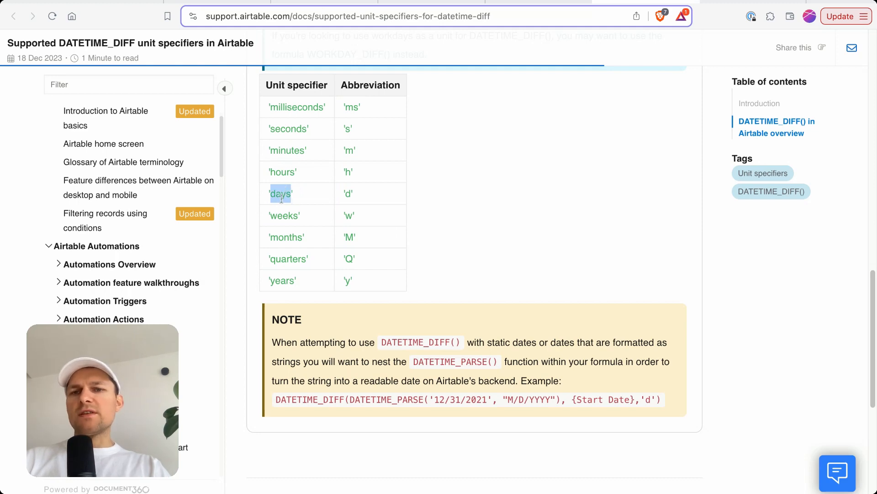
pyautogui.click(302, 198)
pyautogui.click(223, 2)
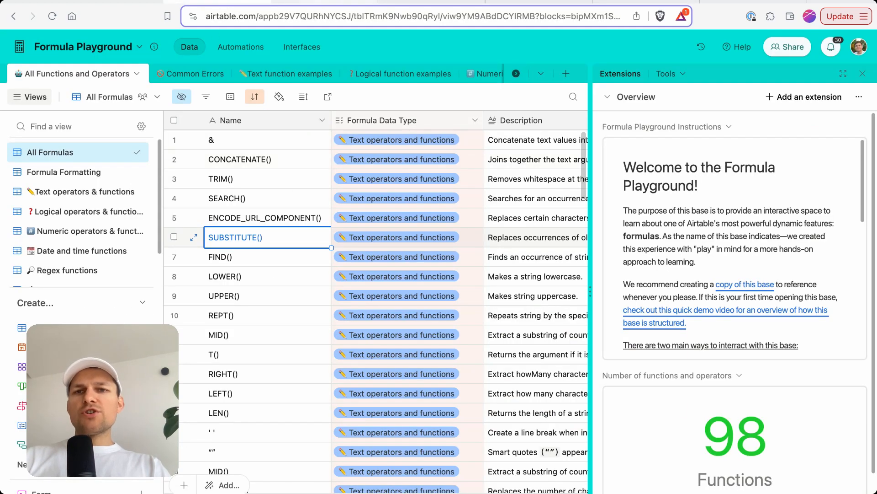
pyautogui.click(411, 2)
pyautogui.rightClick(293, 122)
pyautogui.click(311, 149)
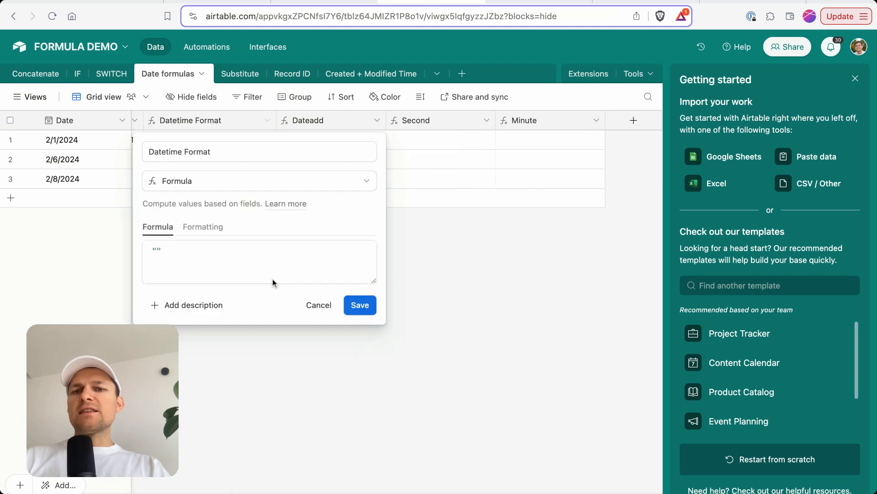
pyautogui.moveTo(197, 268); pyautogui.dragTo(146, 244)
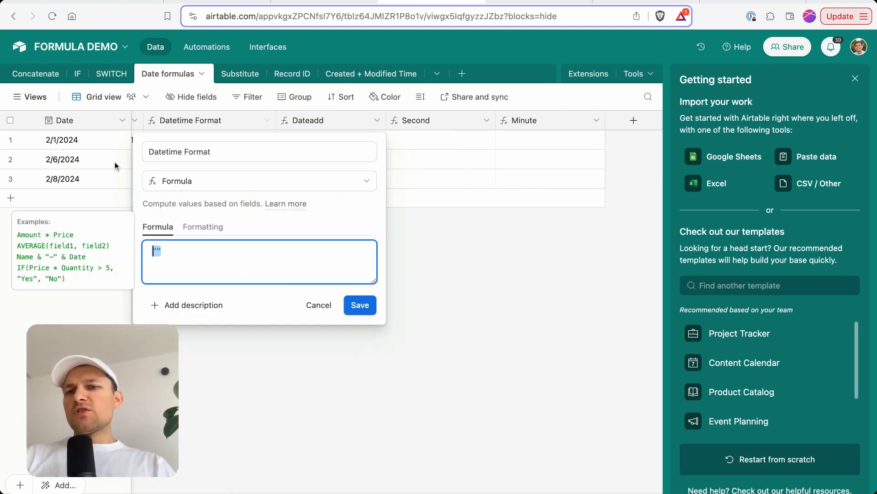
pyautogui.click(80, 143)
pyautogui.moveTo(78, 140); pyautogui.dragTo(66, 169)
pyautogui.click(78, 165)
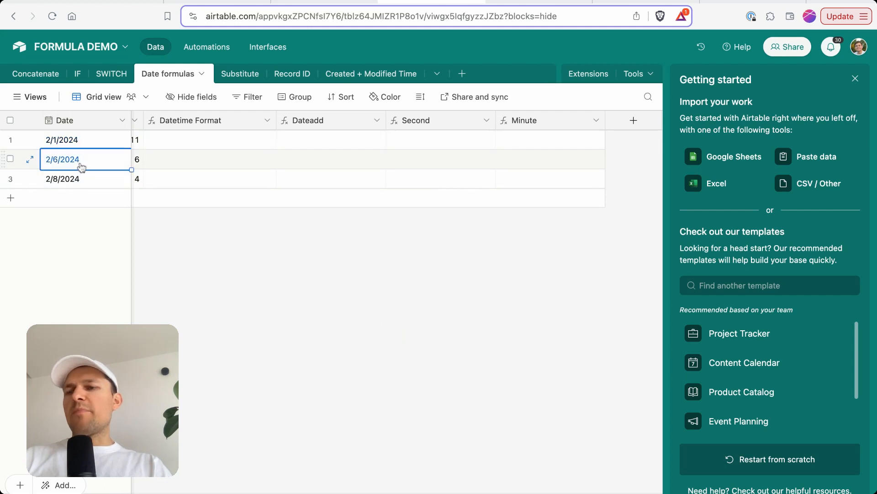
pyautogui.moveTo(102, 144); pyautogui.dragTo(104, 177)
pyautogui.hscroll(-2, 226, 145)
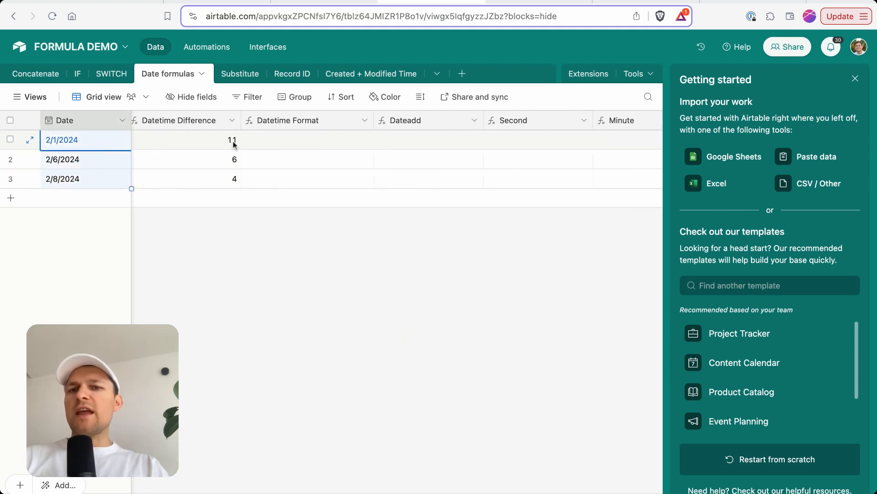
# Open the Datetime Format field for editing and start its formula with the DATETIME_FORMAT function.
pyautogui.click(309, 143)
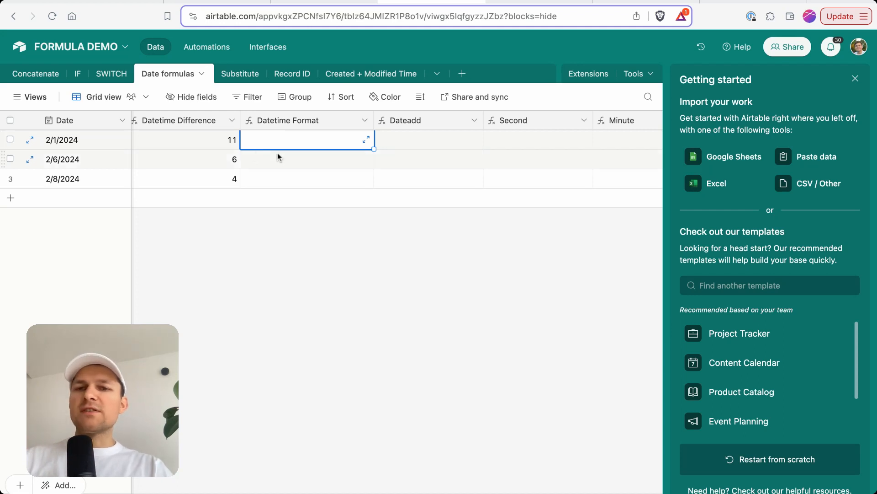
pyautogui.rightClick(275, 126)
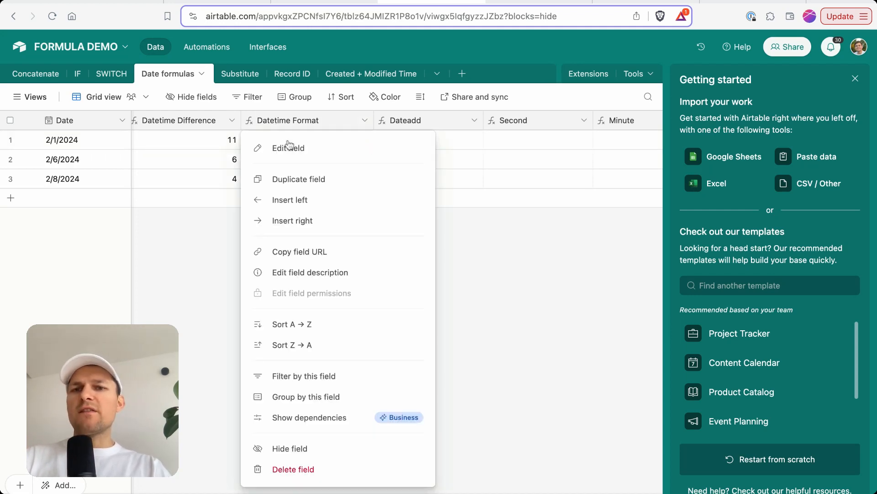
pyautogui.click(283, 145)
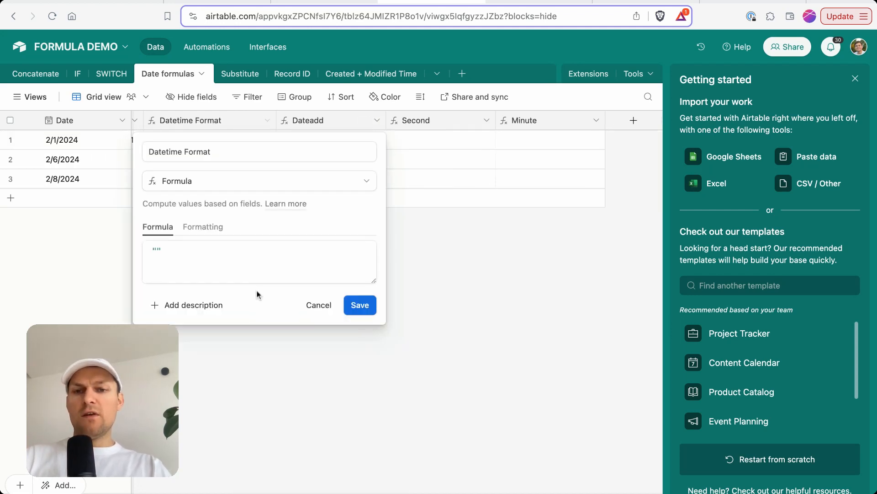
pyautogui.click(227, 251)
pyautogui.write('Dateti')
pyautogui.press('Down')
pyautogui.press('Down')
pyautogui.press('Return')
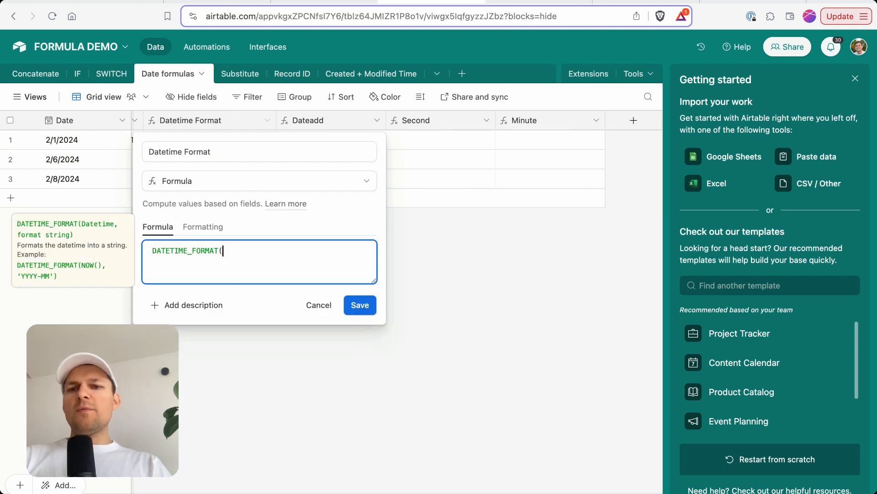
# Complete the DATETIME_FORMAT formula with the Date field and the format "DD.MM.YYYY", and save the field.
pyautogui.write('da')
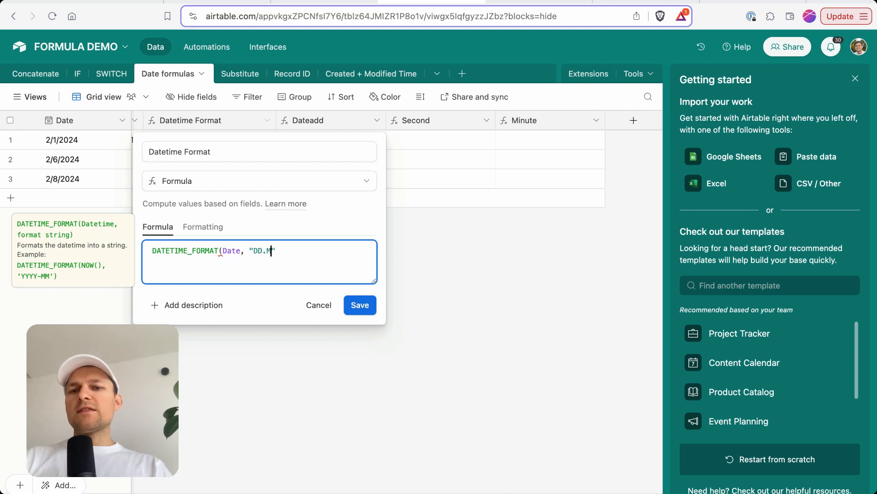
pyautogui.write('YYY')
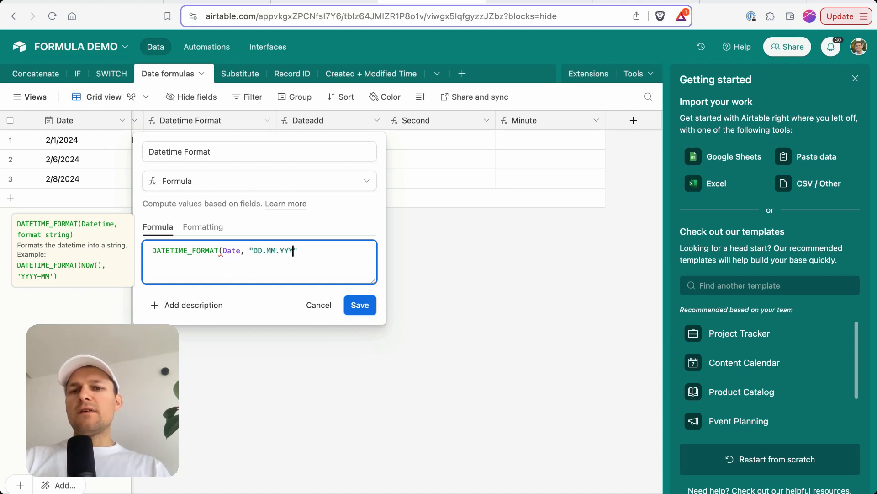
pyautogui.write(')')
pyautogui.click(367, 312)
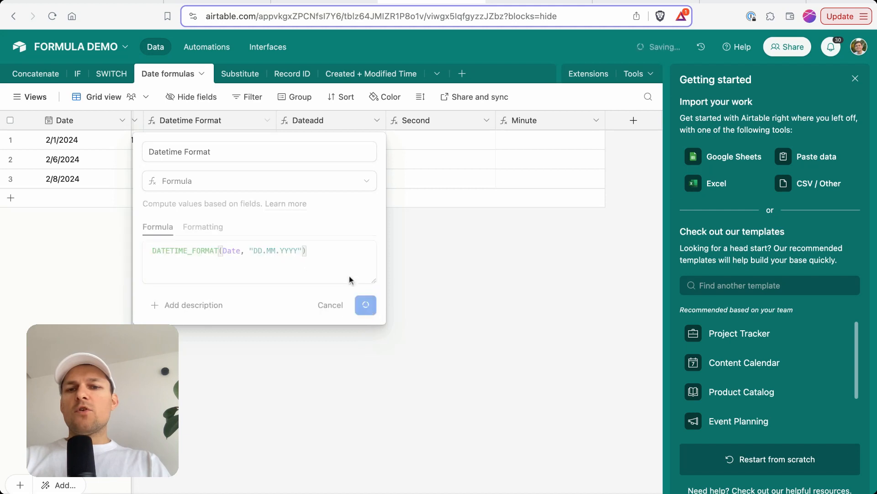
# Check the reformatted dates in the Datetime Format column and narrow that column slightly.
pyautogui.hscroll(-2, 232, 146)
pyautogui.moveTo(265, 140); pyautogui.dragTo(273, 172)
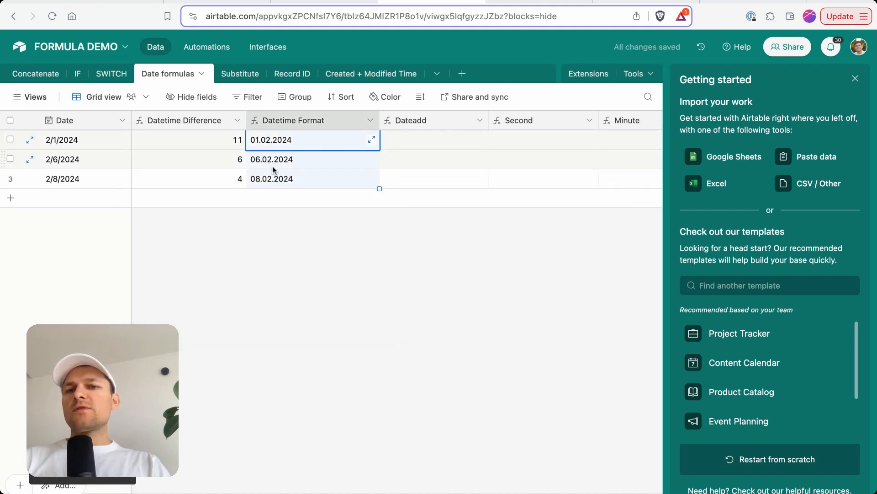
pyautogui.click(273, 161)
pyautogui.click(273, 146)
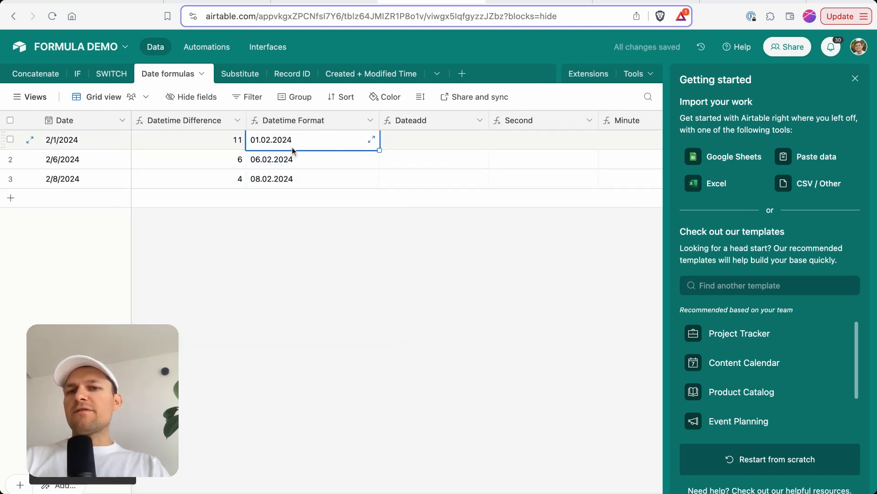
pyautogui.moveTo(380, 121); pyautogui.dragTo(360, 120)
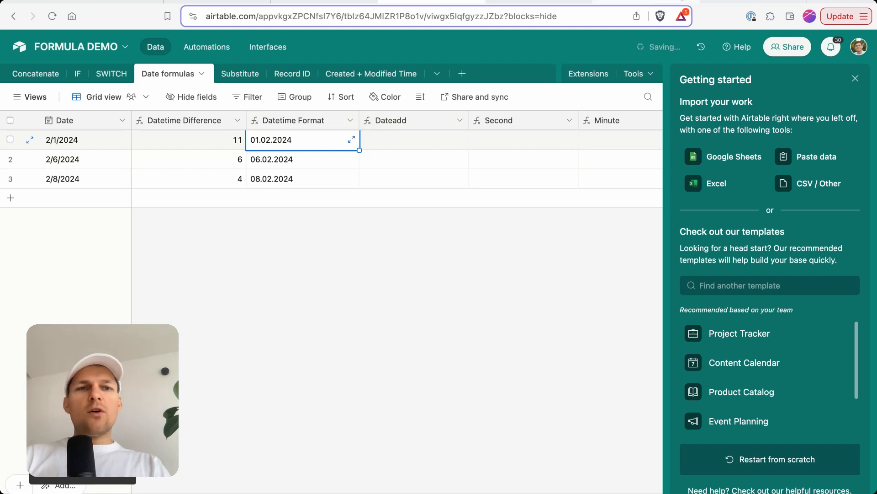
# Review the supported format specifiers in Airtable's DATETIME_FORMAT support article, and return to the FORMULA DEMO base.
pyautogui.click(647, 2)
pyautogui.click(730, 2)
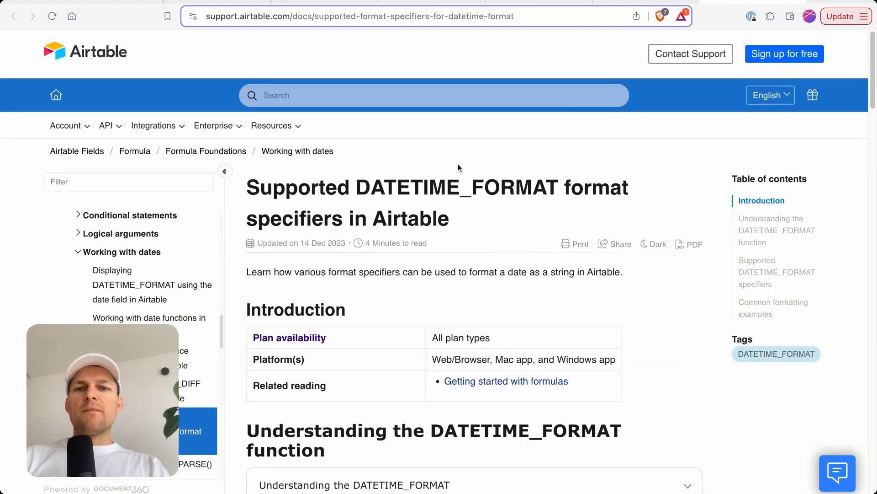
pyautogui.moveTo(249, 185); pyautogui.dragTo(423, 188)
pyautogui.moveTo(466, 218); pyautogui.dragTo(375, 203)
pyautogui.moveTo(515, 191); pyautogui.dragTo(351, 191)
pyautogui.scroll(-15, 355, 201)
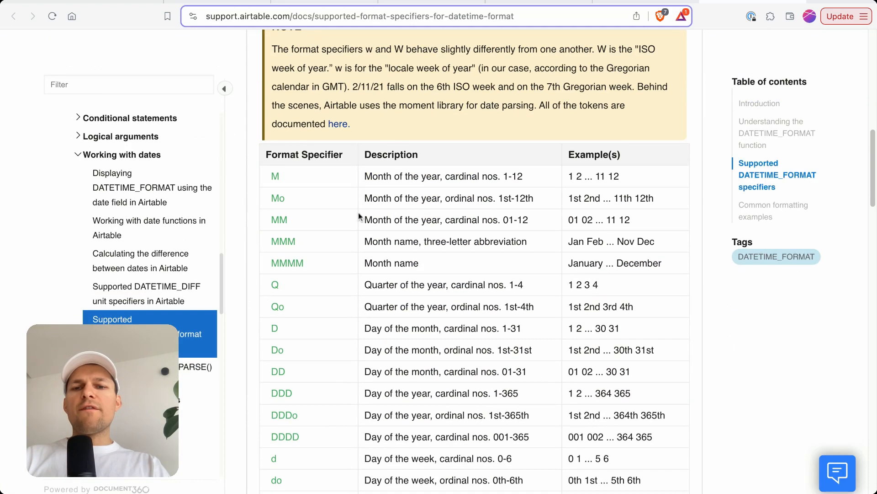
pyautogui.moveTo(292, 100); pyautogui.dragTo(277, 103)
pyautogui.click(361, 266)
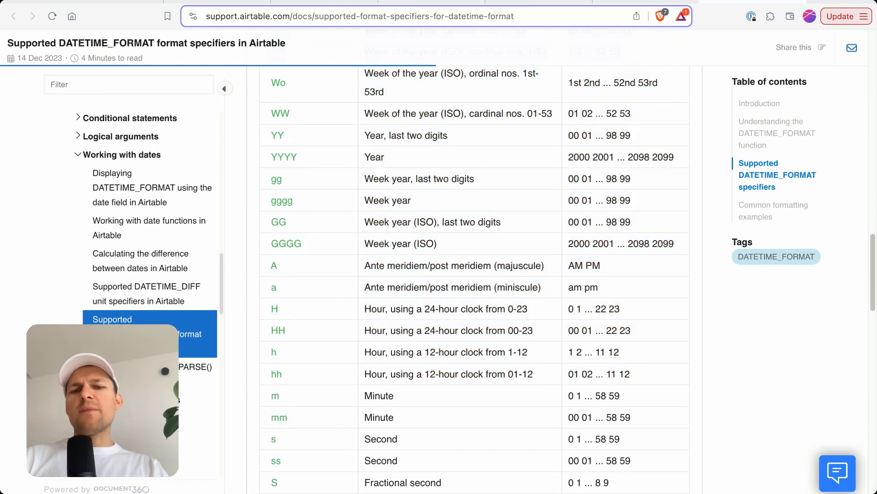
pyautogui.scroll(10, 359, 269)
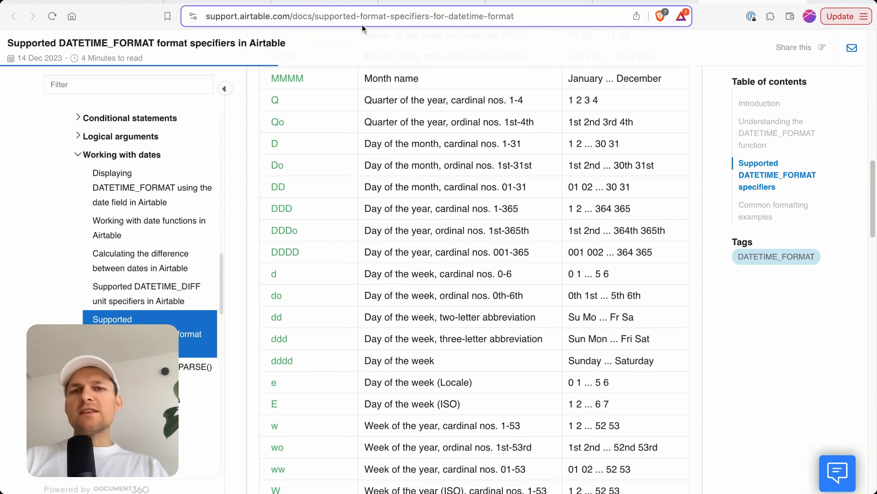
pyautogui.click(421, 4)
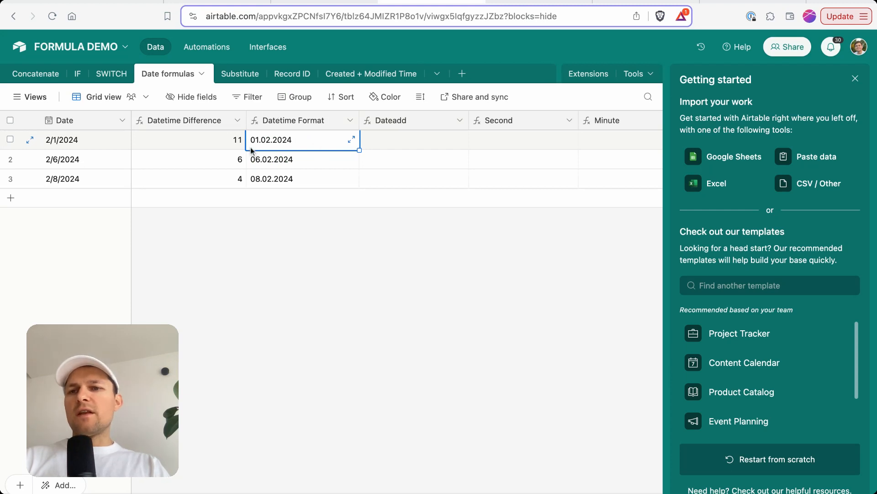
# Insert a new field directly after Datetime Format, name it FORMULA and choose Formula as its field type.
pyautogui.rightClick(296, 122)
pyautogui.click(298, 231)
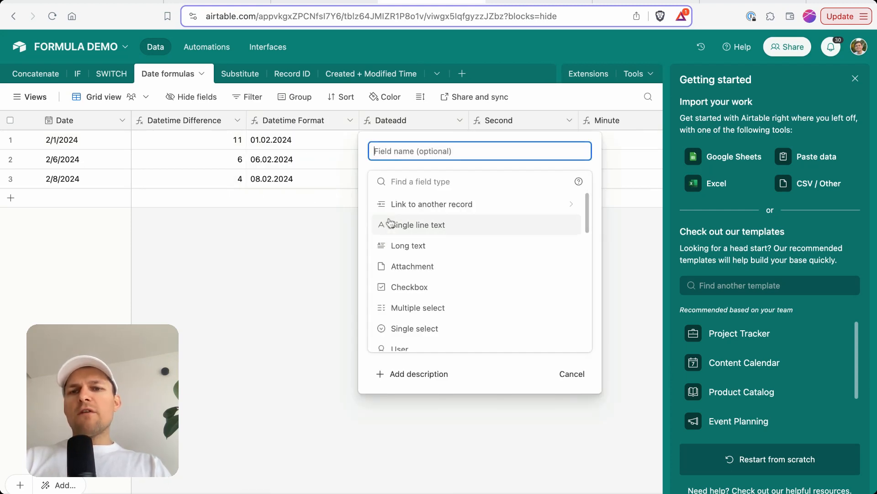
pyautogui.write('FOR')
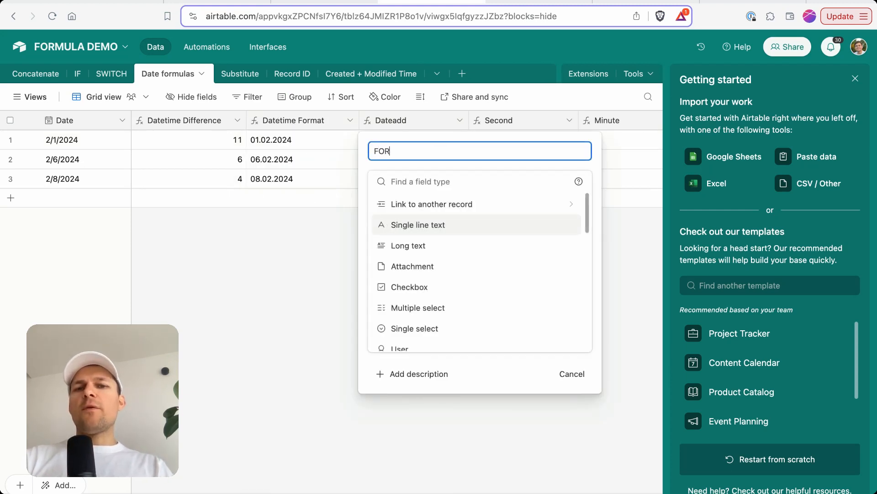
pyautogui.press('Tab')
pyautogui.write('date')
pyautogui.press('BackSpace')
pyautogui.press('BackSpace')
pyautogui.press('BackSpace')
pyautogui.press('BackSpace')
pyautogui.write('for')
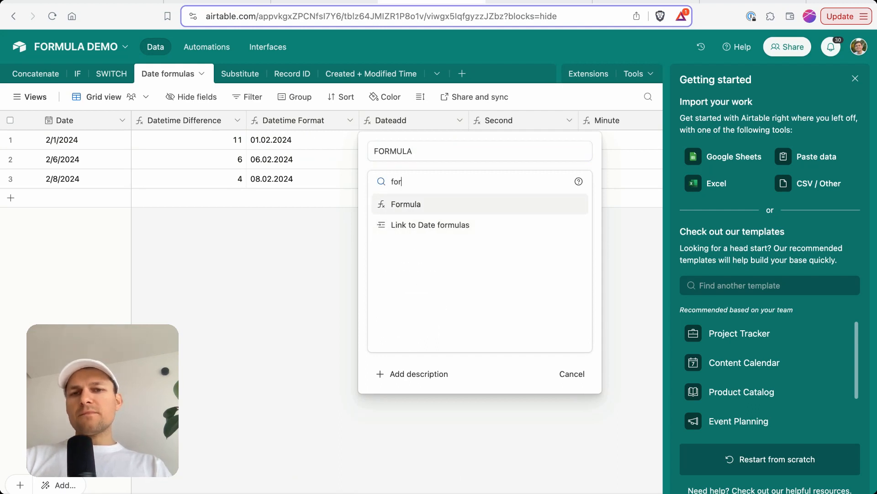
pyautogui.press('Return')
# Enter TODAY() as the new field's formula and create the field.
pyautogui.write('Doday')
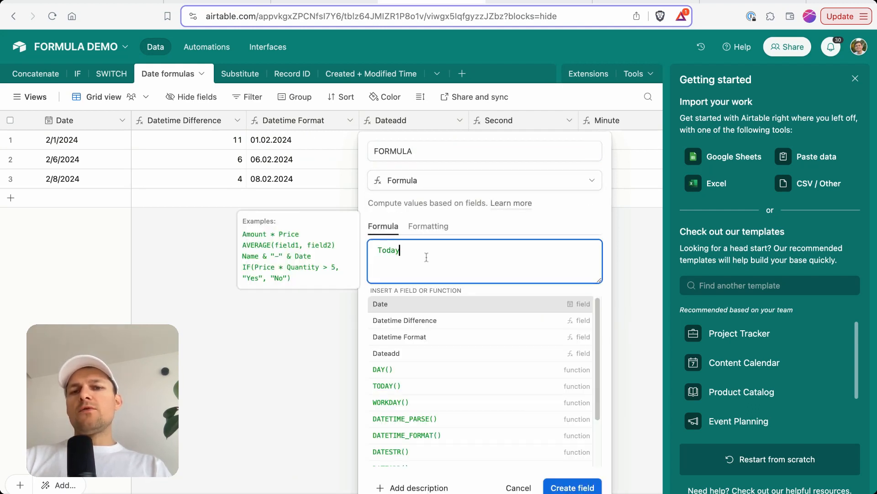
pyautogui.write('()')
pyautogui.click(567, 304)
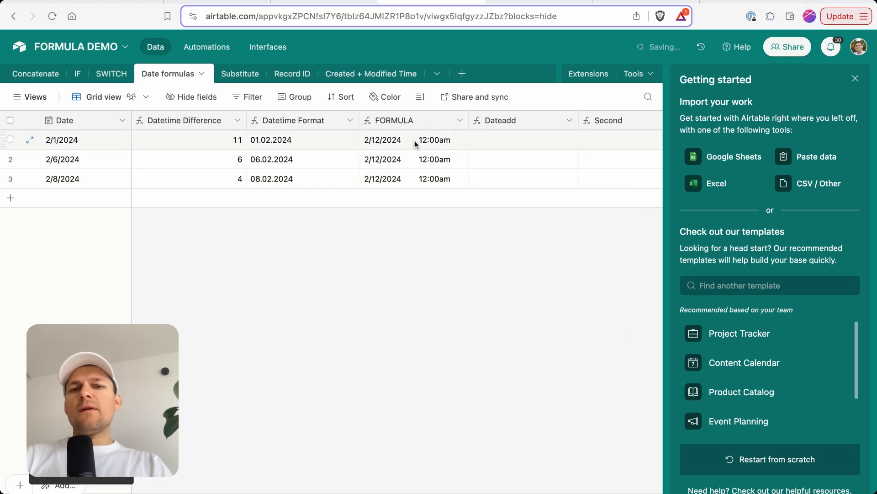
# Edit the FORMULA field so its formula reads TODAY() & " ", and save it.
pyautogui.click(415, 127)
pyautogui.rightClick(415, 127)
pyautogui.click(405, 146)
pyautogui.click(244, 248)
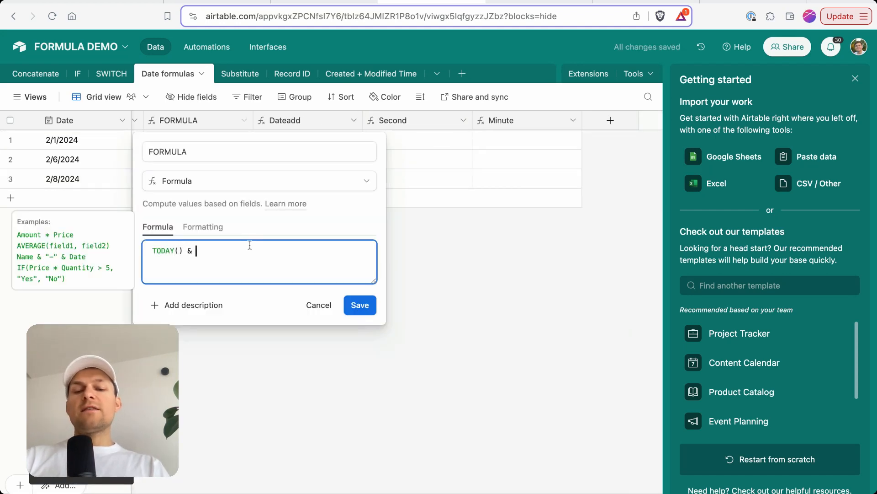
pyautogui.write('& "')
pyautogui.click(359, 306)
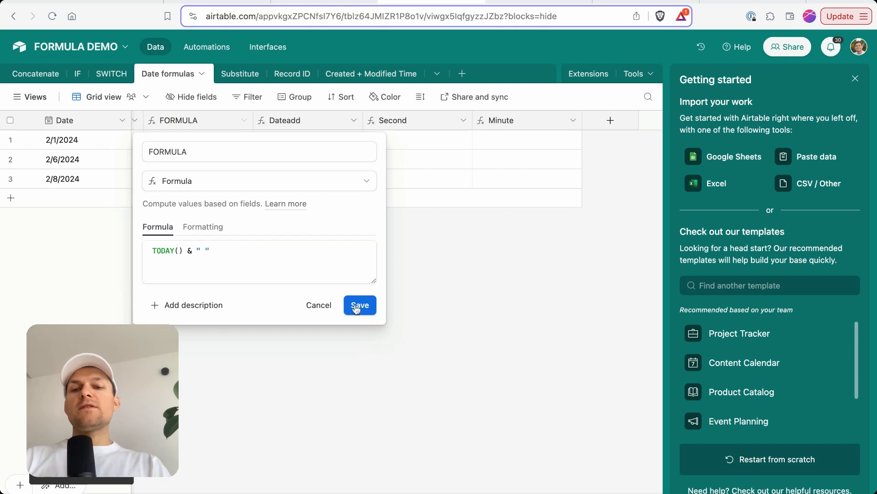
# Widen the FORMULA column and inspect its full date strings.
pyautogui.hscroll(-5, 262, 158)
pyautogui.moveTo(462, 121); pyautogui.dragTo(531, 122)
pyautogui.click(426, 144)
pyautogui.click(422, 161)
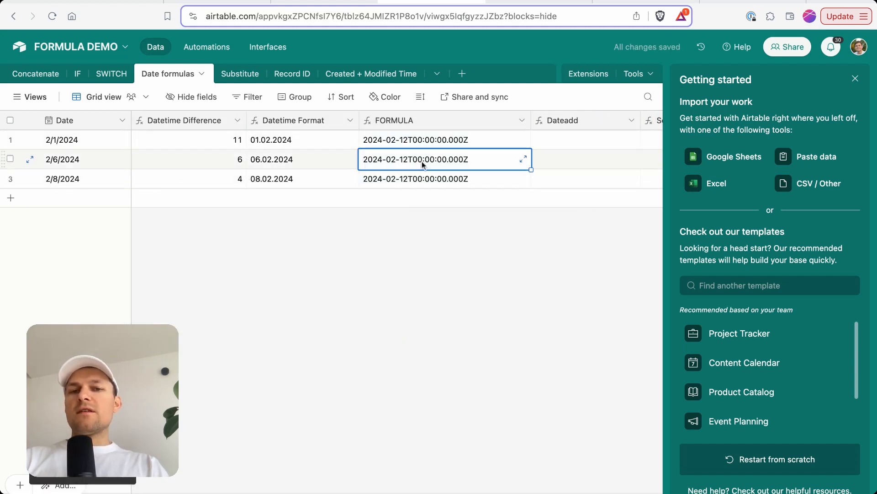
pyautogui.click(413, 142)
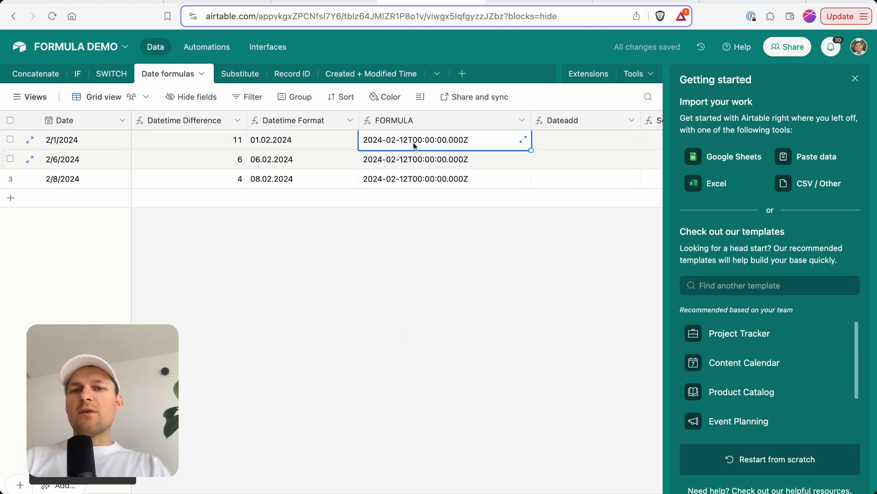
# Reopen the FORMULA field for editing and insert the DATETIME_FORMAT function in front of TODAY().
pyautogui.rightClick(414, 121)
pyautogui.click(417, 147)
pyautogui.click(166, 250)
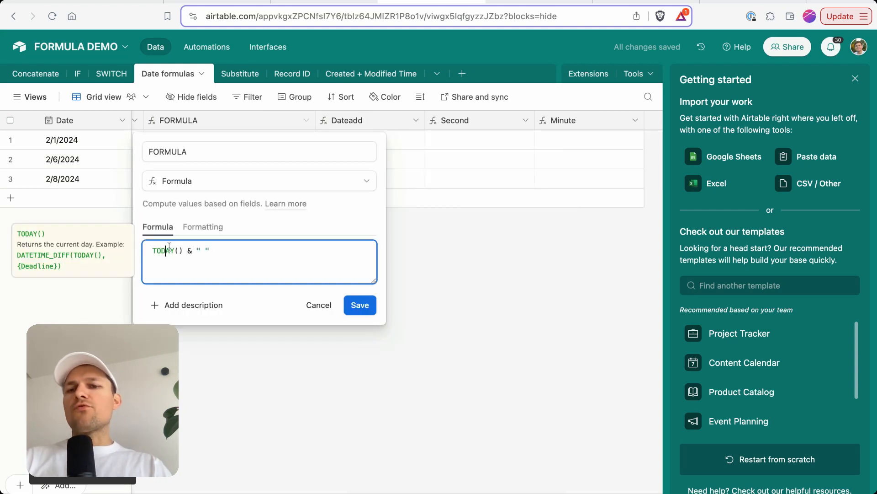
pyautogui.write('Dateti')
pyautogui.press('Down')
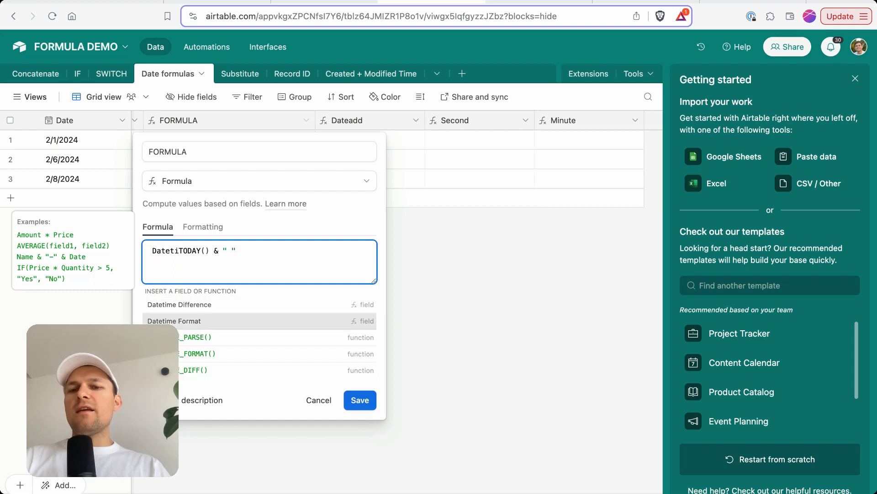
pyautogui.press('Return')
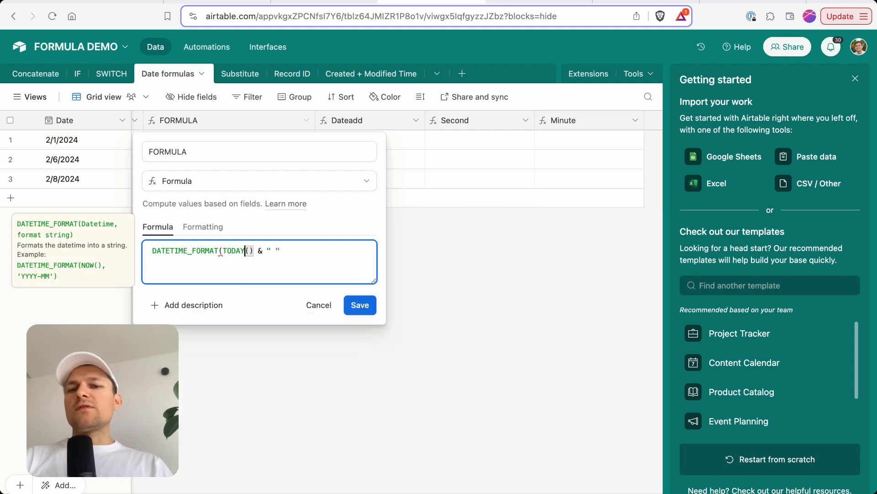
# Complete the DATETIME_FORMAT function around TODAY() with the format 'DD.MM.YYYY', and save the FORMULA field.
pyautogui.write(', ')
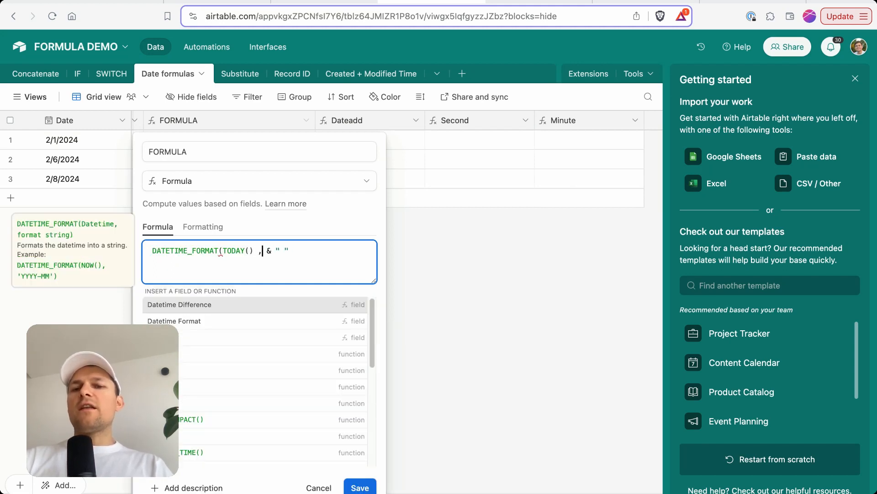
pyautogui.write("'")
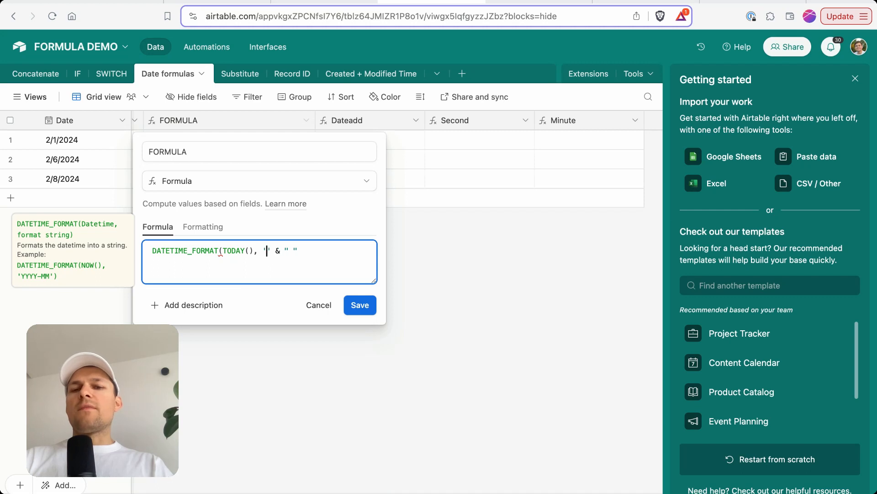
pyautogui.write('MM.MM.')
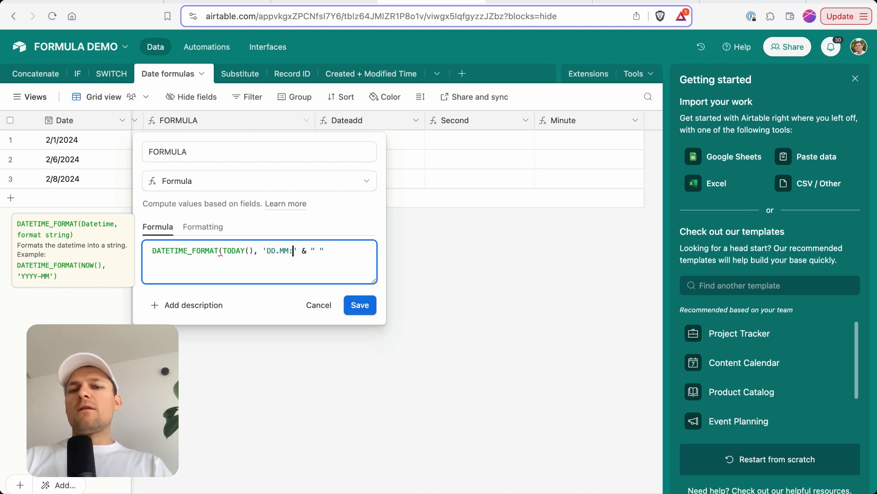
pyautogui.write("YYYY'),")
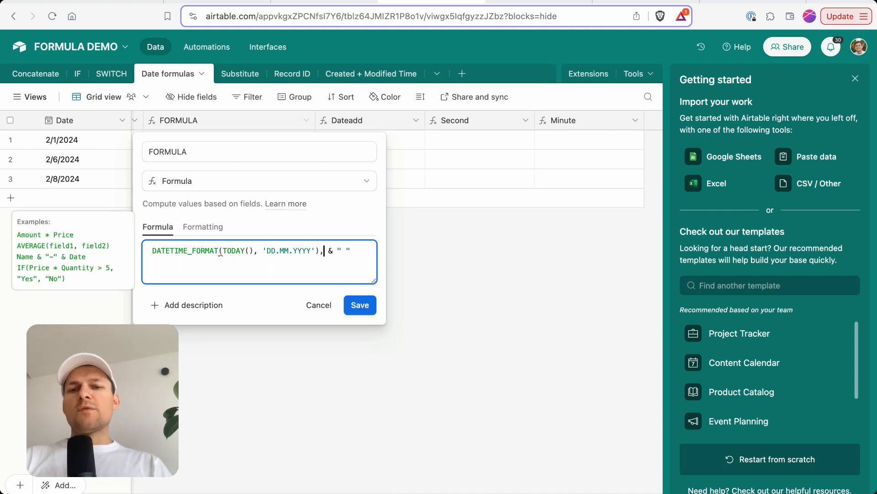
pyautogui.press('BackSpace')
pyautogui.click(366, 306)
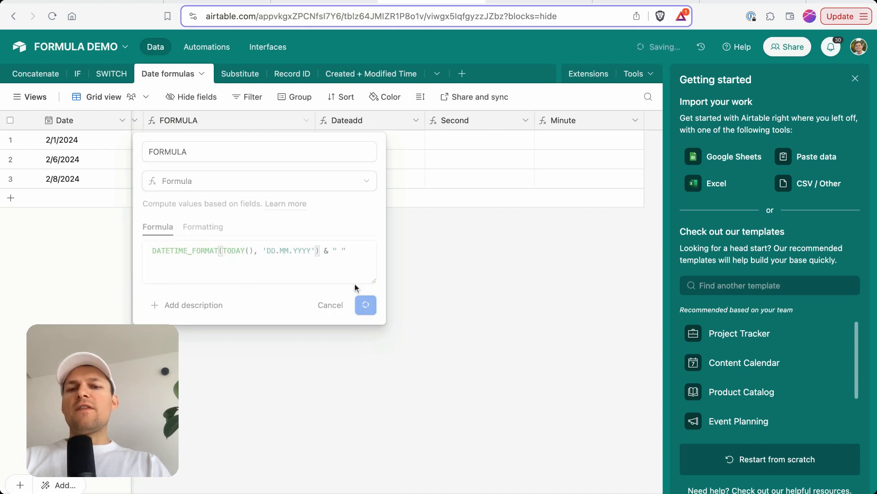
# Check the FORMULA column's dates, review the DATETIME_FORMAT part of its formula, and close the field settings without changes.
pyautogui.hscroll(-5, 270, 169)
pyautogui.click(401, 145)
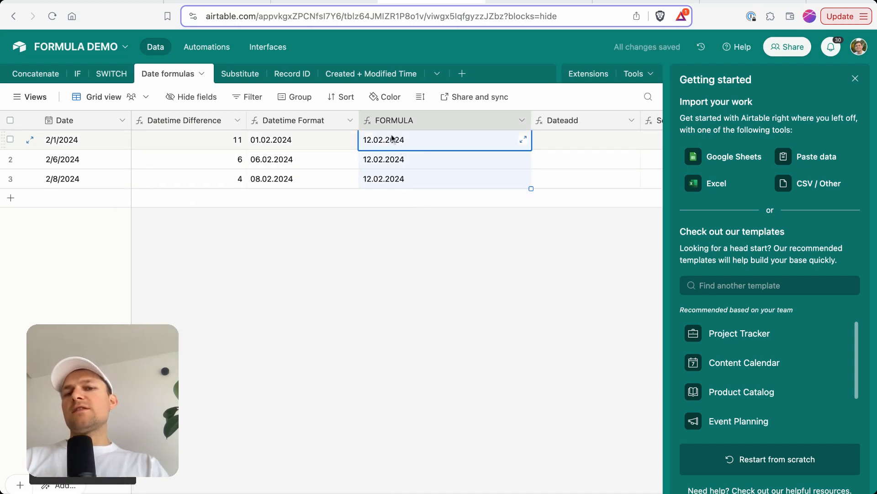
pyautogui.rightClick(385, 120)
pyautogui.click(402, 145)
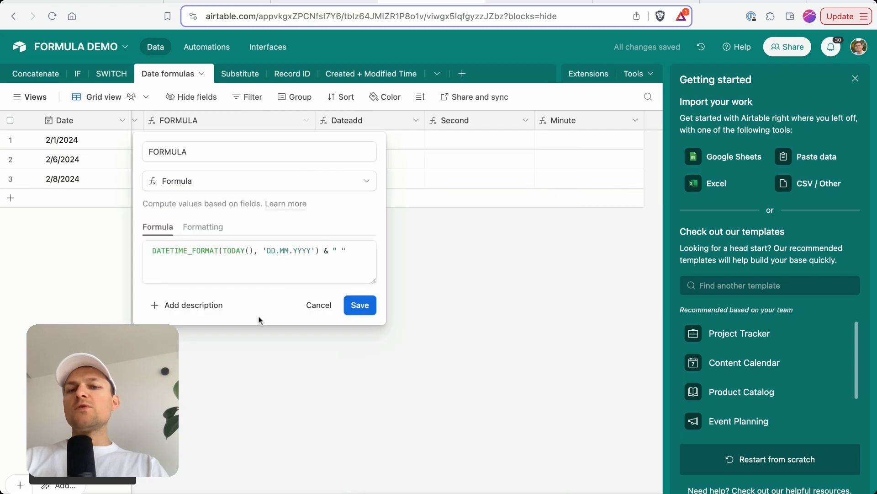
pyautogui.moveTo(223, 251); pyautogui.dragTo(152, 251)
pyautogui.click(249, 251)
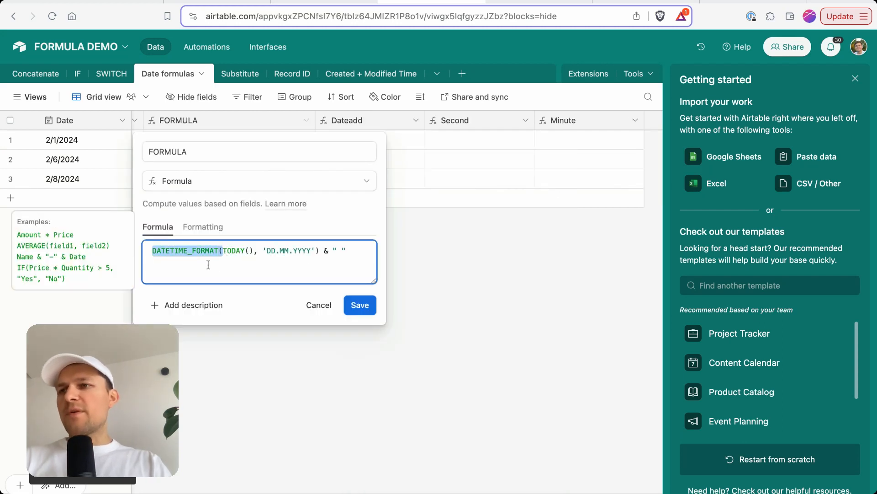
pyautogui.click(327, 313)
pyautogui.hscroll(-2, 274, 151)
pyautogui.click(427, 141)
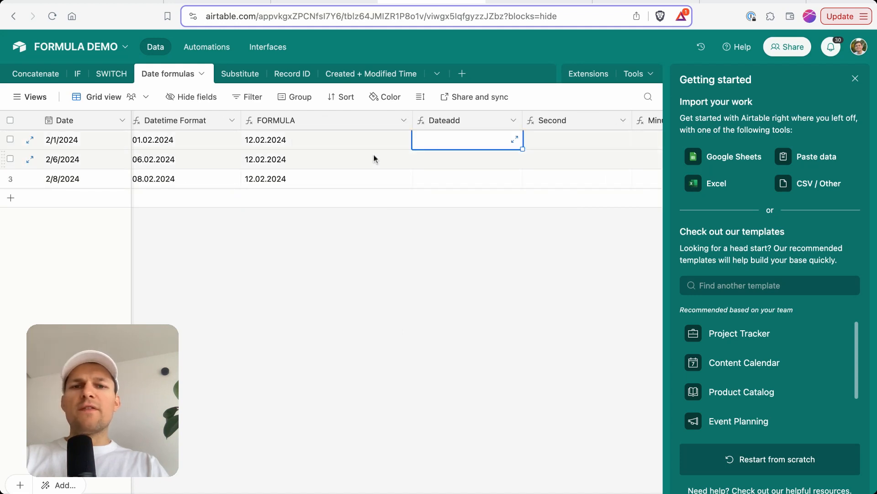
pyautogui.hscroll(4, 361, 155)
pyautogui.rightClick(255, 120)
pyautogui.click(267, 147)
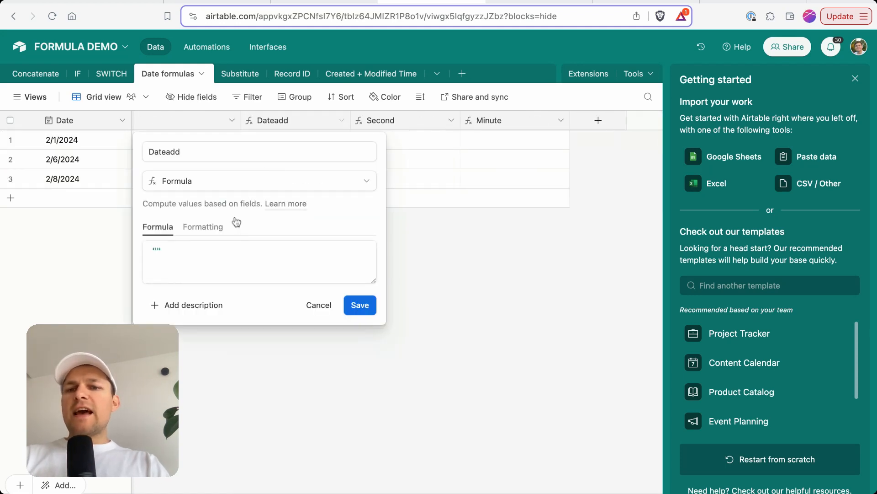
pyautogui.click(170, 182)
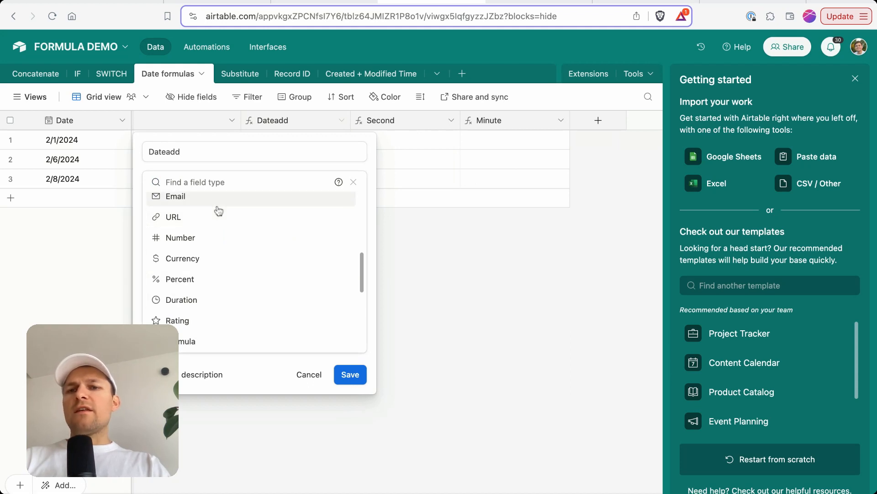
pyautogui.press('Escape')
# Open the Dateadd field for editing, clear its empty-string formula and start it with the DATEADD function.
pyautogui.rightClick(251, 122)
pyautogui.click(298, 147)
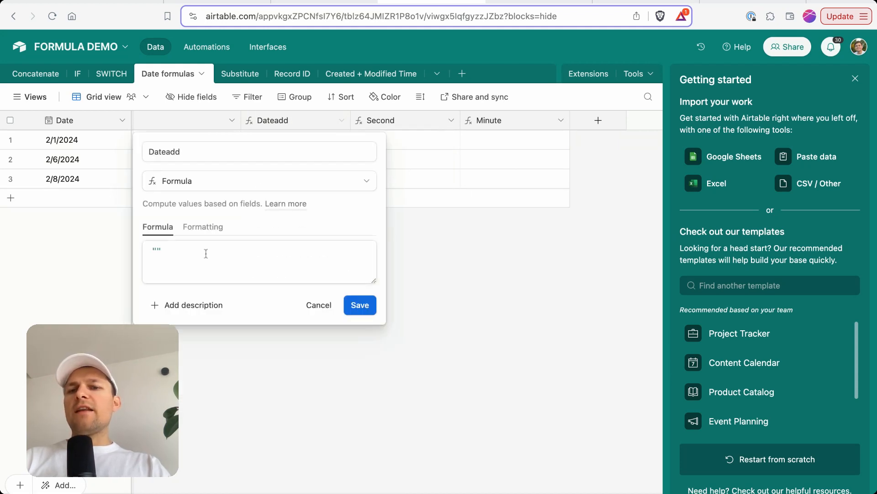
pyautogui.press('BackSpace')
pyautogui.press('BackSpace')
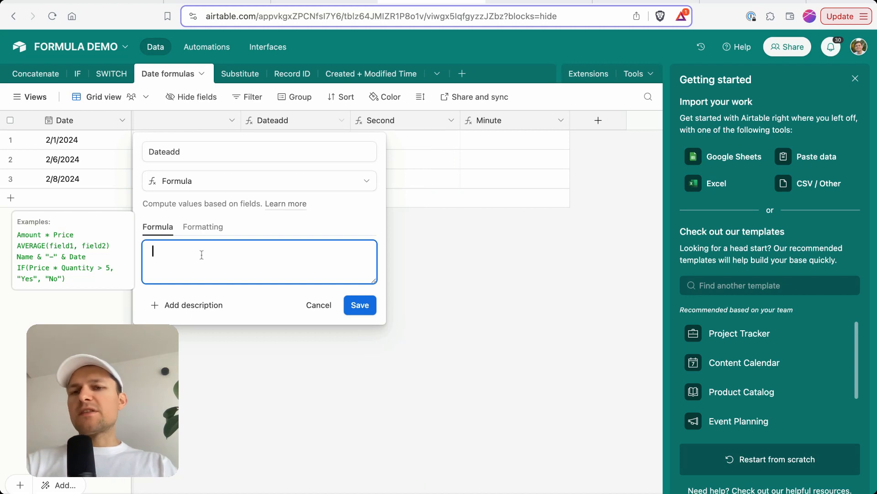
pyautogui.write('Datead')
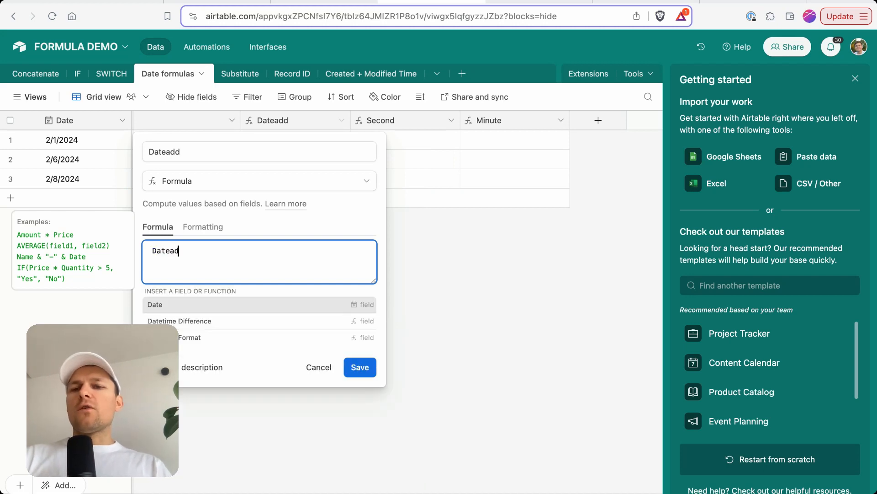
pyautogui.press('Tab')
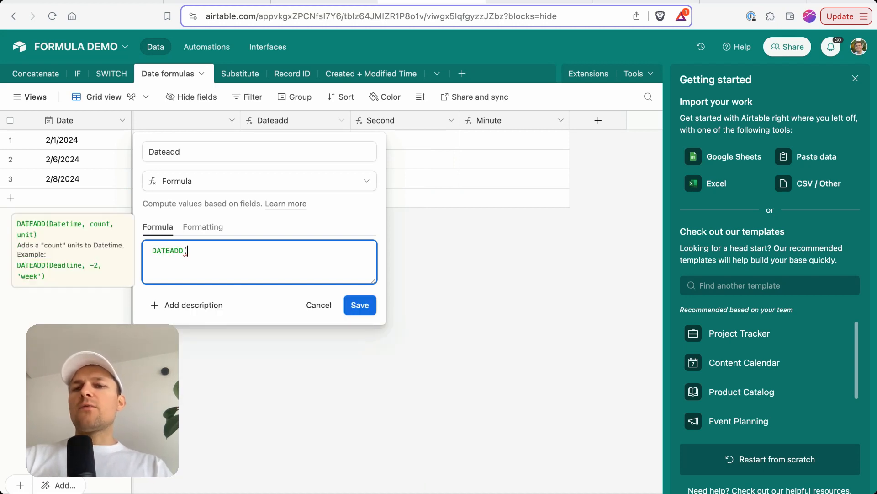
# Complete the formula as DATEADD(Date, 2, 'days') and save the Dateadd field.
pyautogui.write('Date, ')
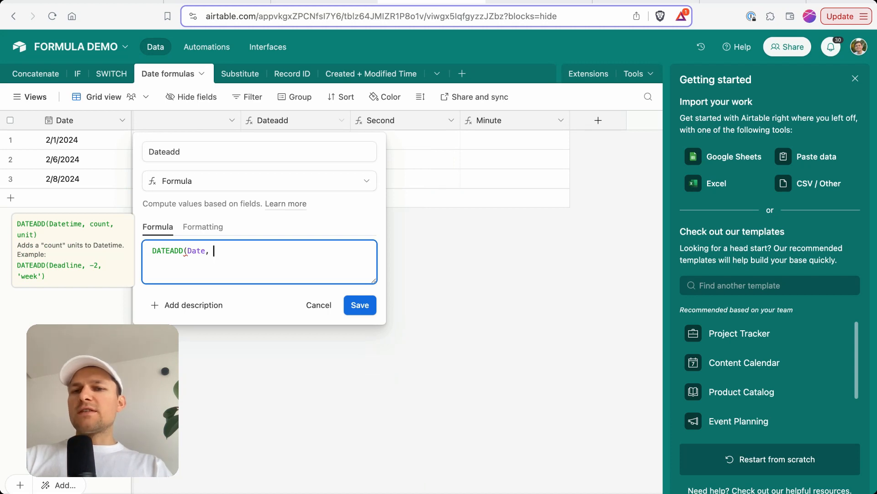
pyautogui.write("2, 'days'")
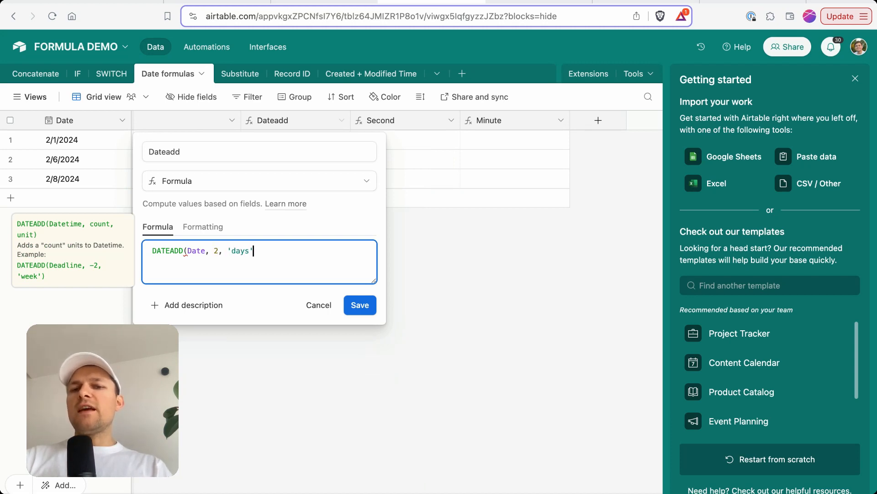
pyautogui.write(')')
pyautogui.click(360, 305)
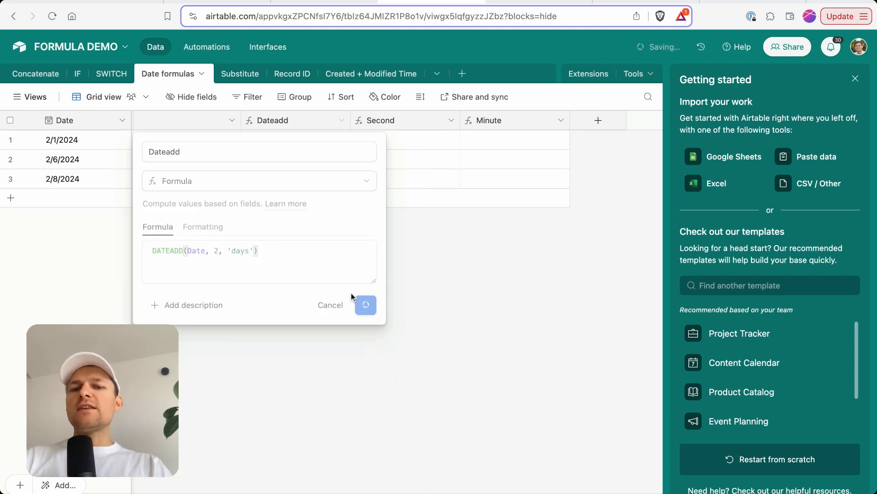
# Compare the first record's Date with its Dateadd value.
pyautogui.click(73, 143)
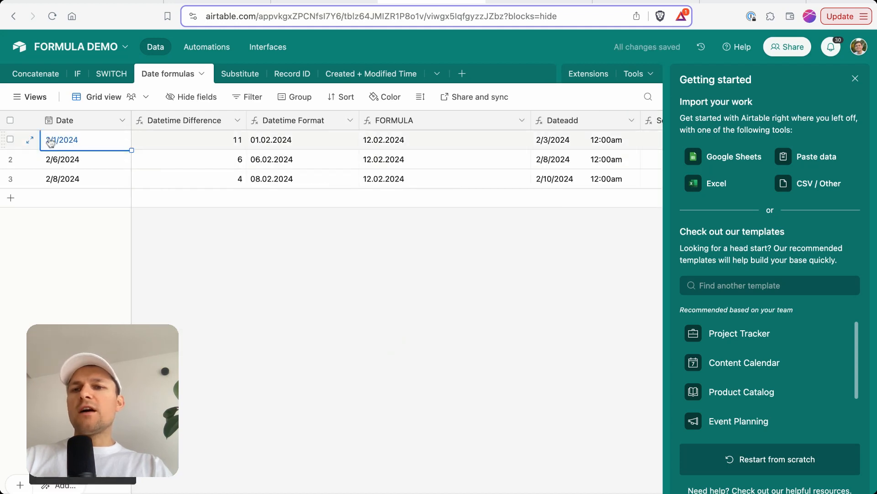
pyautogui.hscroll(5, 280, 142)
pyautogui.click(352, 145)
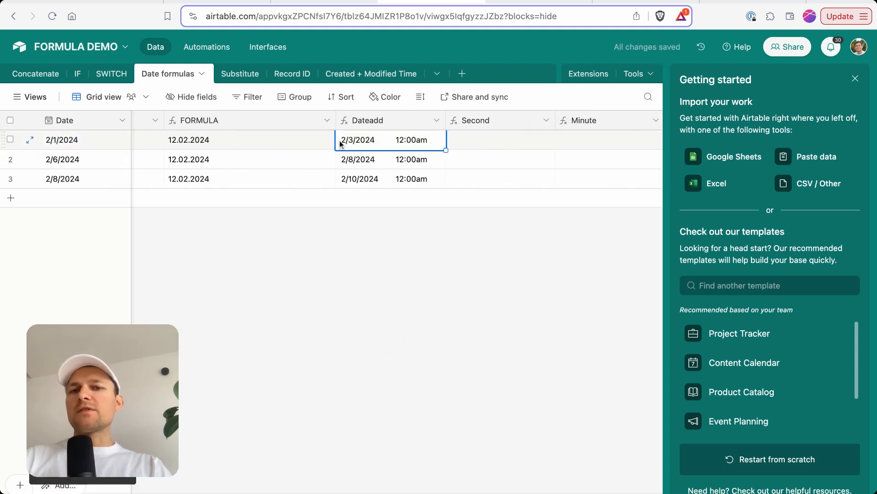
# Add a new field named Days after the Minute field and set its type to Formula.
pyautogui.hscroll(2, 370, 146)
pyautogui.rightClick(368, 124)
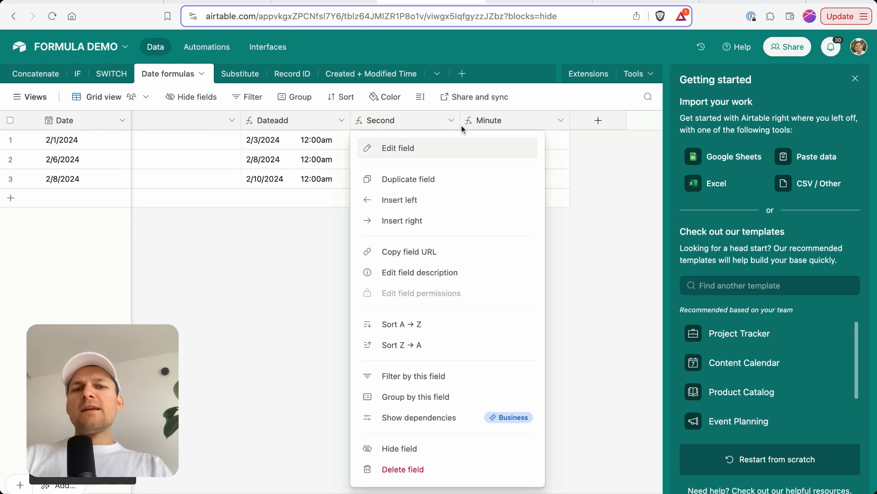
pyautogui.click(498, 121)
pyautogui.click(595, 124)
pyautogui.write('Days')
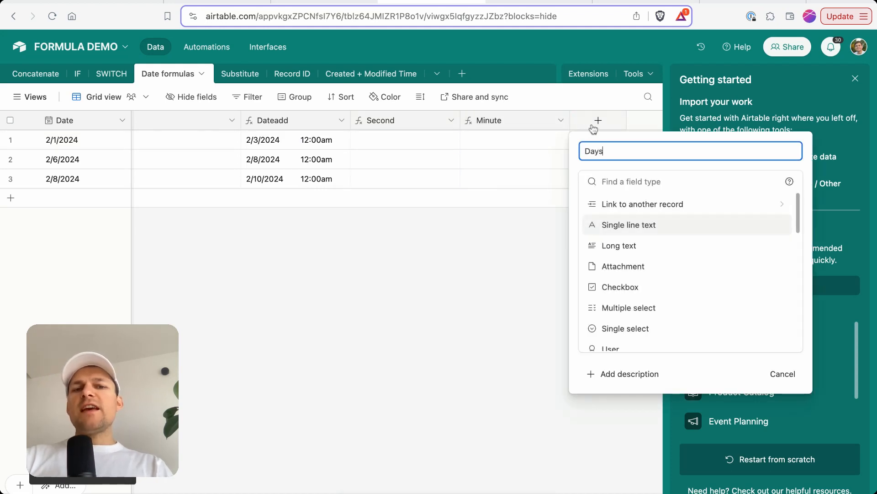
pyautogui.press('Tab')
pyautogui.write('for')
pyautogui.press('Return')
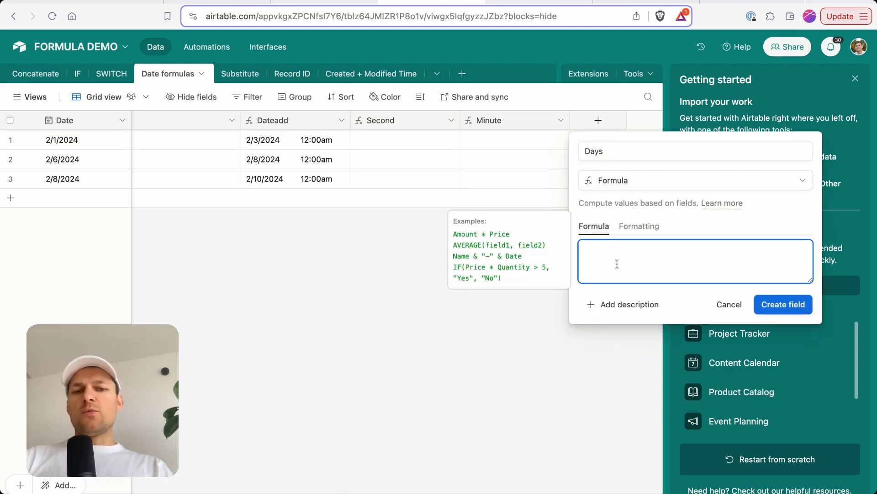
# Enter DAY(Date) as the formula of the Days field and create the field.
pyautogui.write('Da')
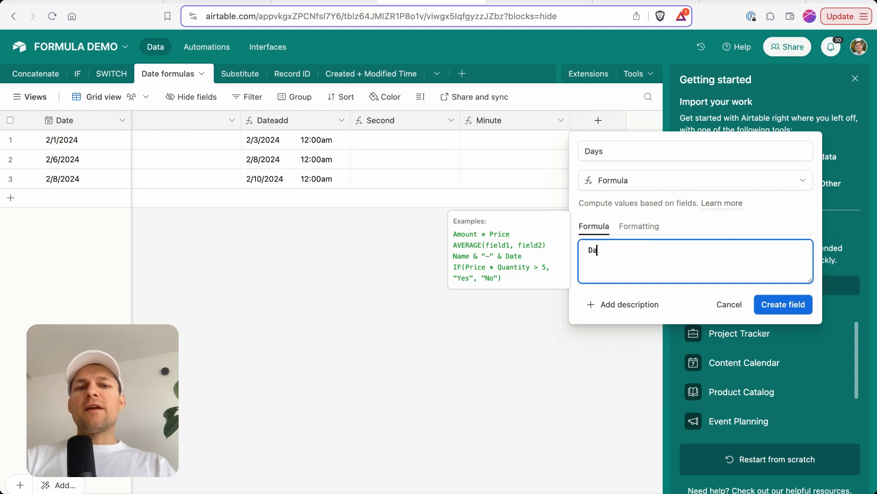
pyautogui.write('ys')
pyautogui.press('BackSpace')
pyautogui.press('BackSpace')
pyautogui.press('BackSpace')
pyautogui.press('BackSpace')
pyautogui.write('Day')
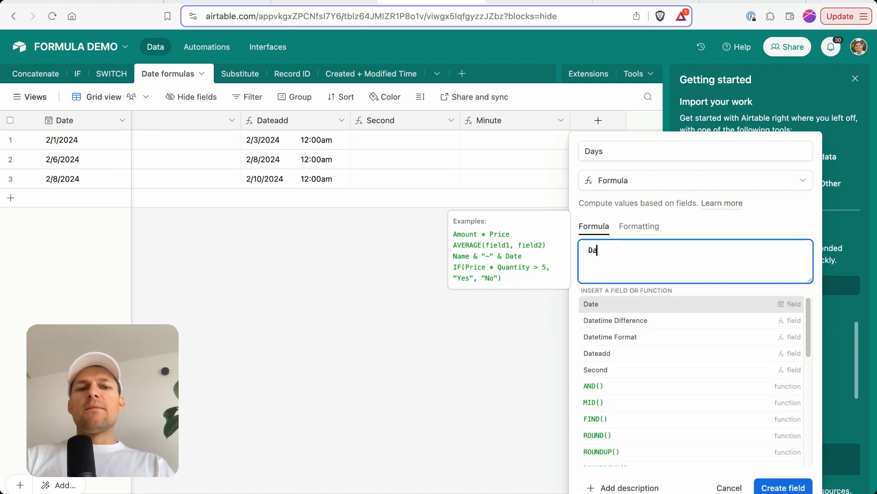
pyautogui.click(629, 303)
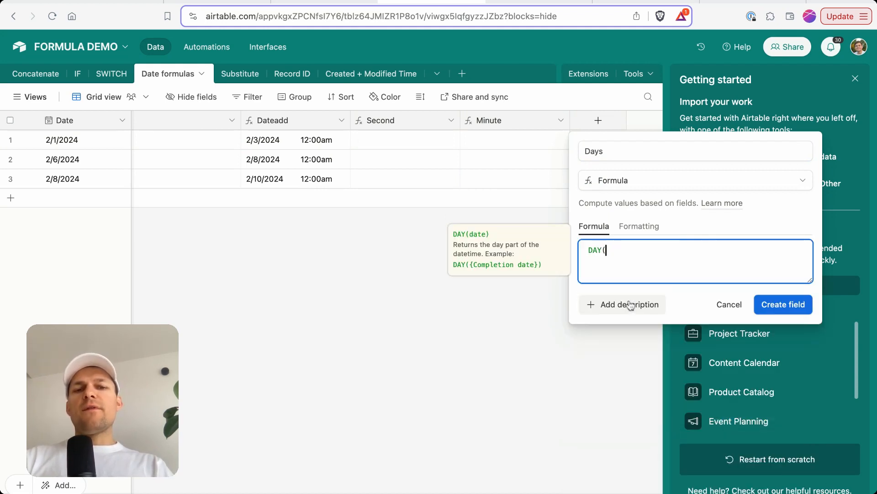
pyautogui.write('Date)')
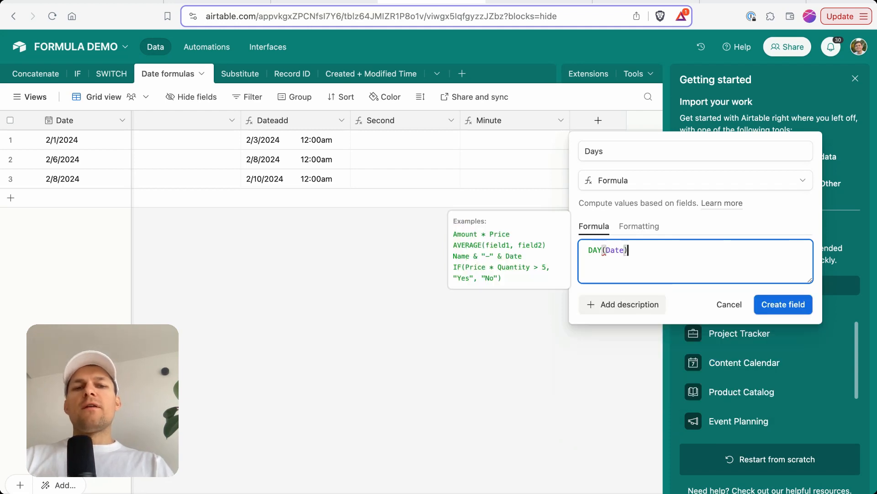
pyautogui.press('Return')
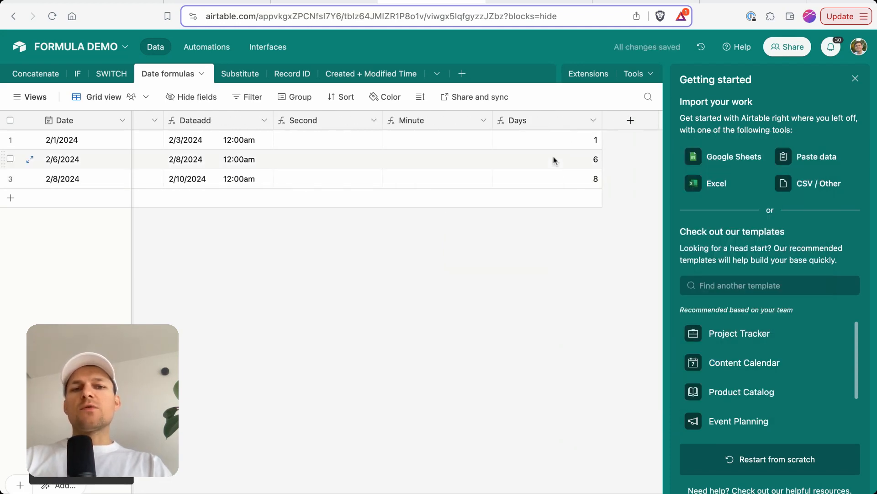
# Add a new field named Month after the Days field and set its type to Formula.
pyautogui.click(571, 178)
pyautogui.hscroll(2, 585, 156)
pyautogui.click(599, 132)
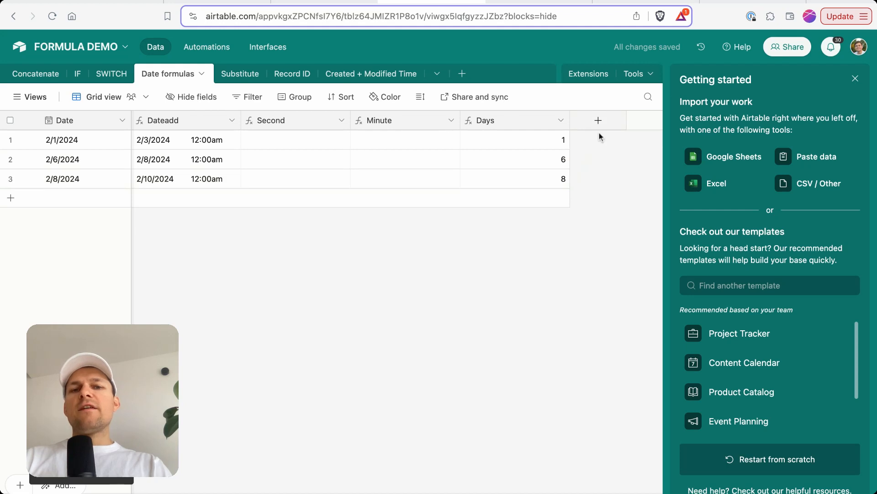
pyautogui.write('No')
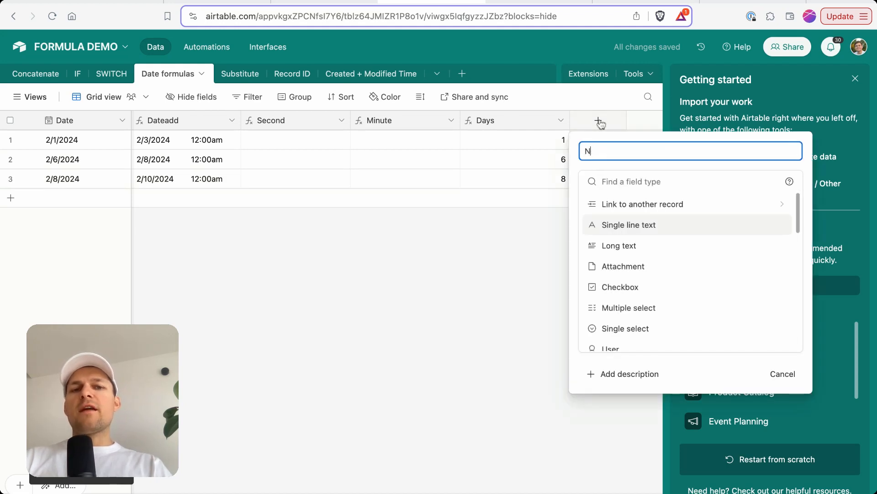
pyautogui.press('BackSpace')
pyautogui.write('Month')
pyautogui.click(609, 182)
pyautogui.write('for')
pyautogui.click(609, 202)
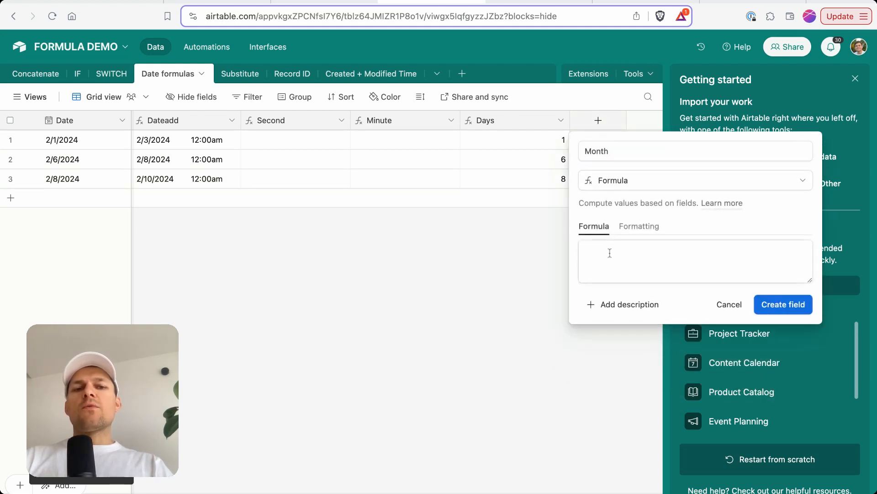
# Enter Month(Date) as the formula of the Month field and create the field.
pyautogui.click(609, 253)
pyautogui.write('Month(Date)')
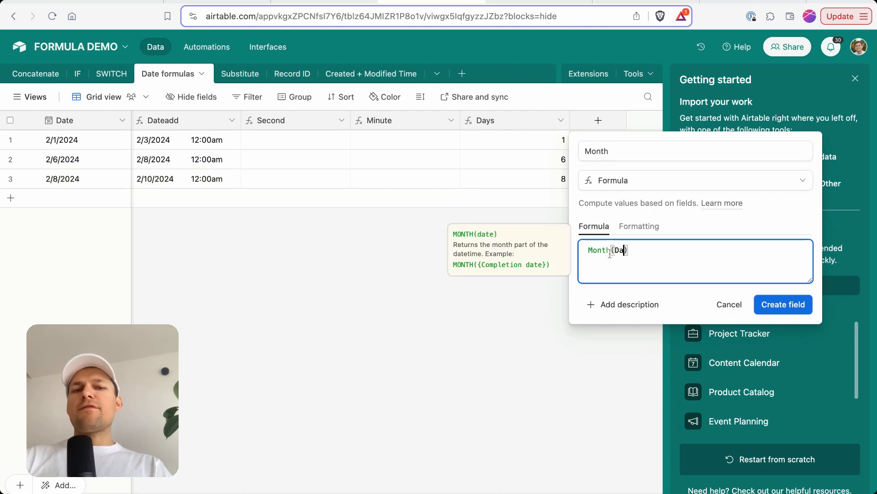
pyautogui.click(798, 304)
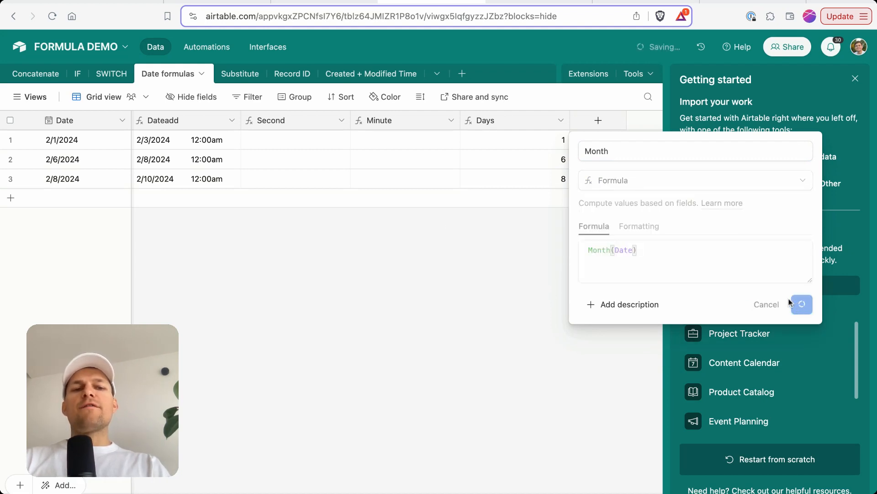
# Review the Month field's values and compare them with the dates in the Date field.
pyautogui.click(579, 139)
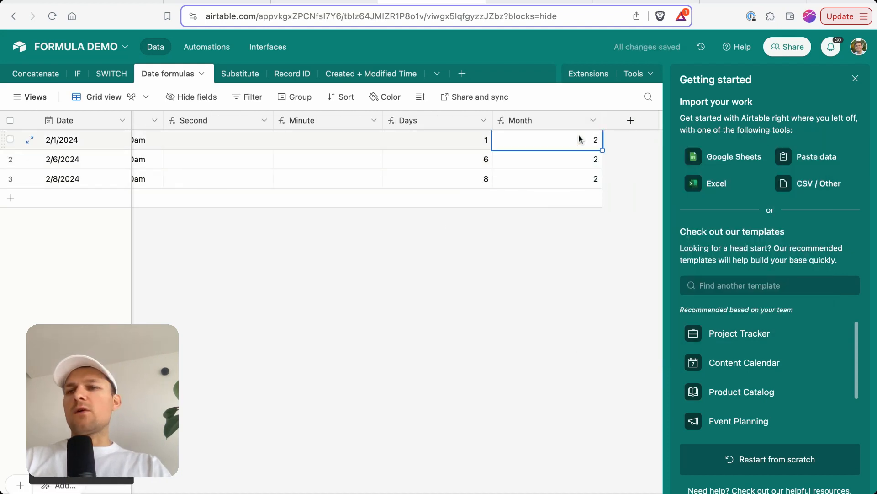
pyautogui.click(561, 161)
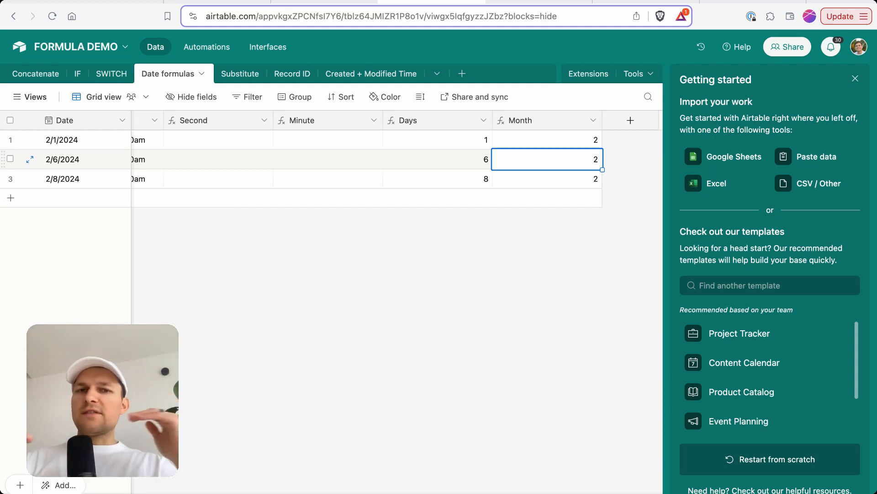
pyautogui.click(543, 127)
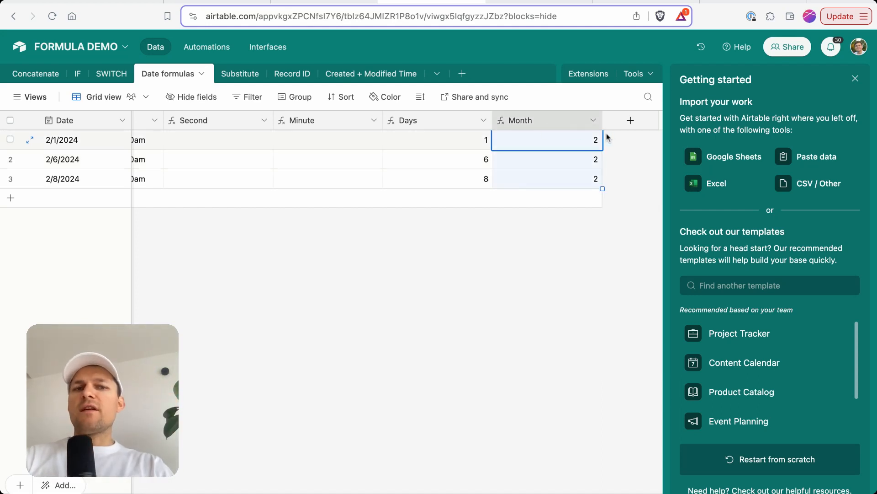
pyautogui.click(529, 140)
pyautogui.click(521, 158)
pyautogui.click(88, 156)
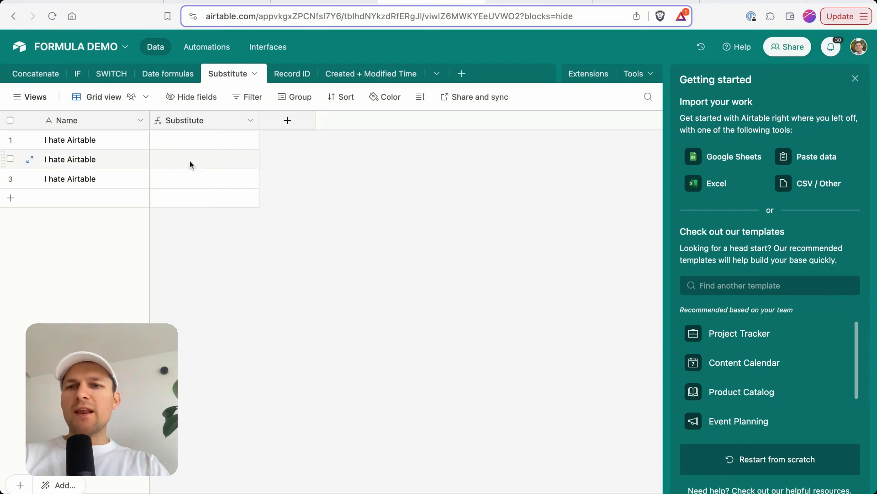
# Go to the Substitute table, slightly narrow its Name column and look over the Name and Substitute cells.
pyautogui.moveTo(150, 125); pyautogui.dragTo(136, 125)
pyautogui.moveTo(200, 136); pyautogui.dragTo(190, 204)
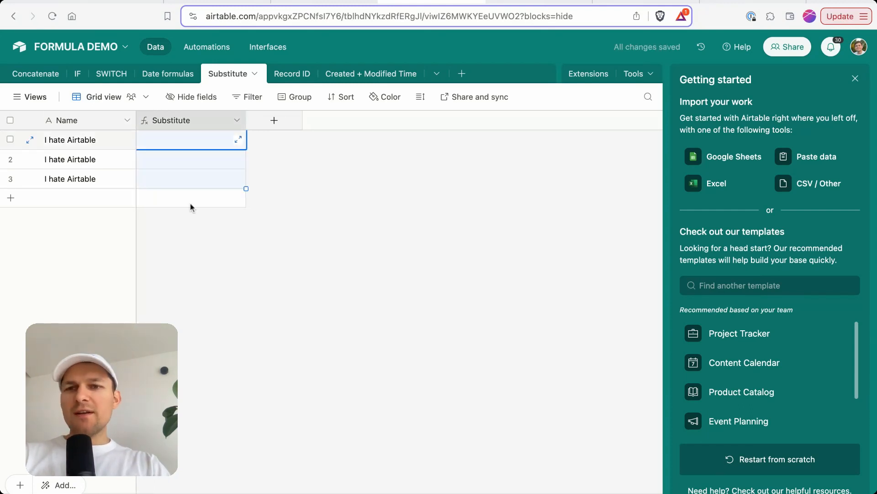
pyautogui.click(98, 158)
pyautogui.moveTo(89, 141); pyautogui.dragTo(86, 178)
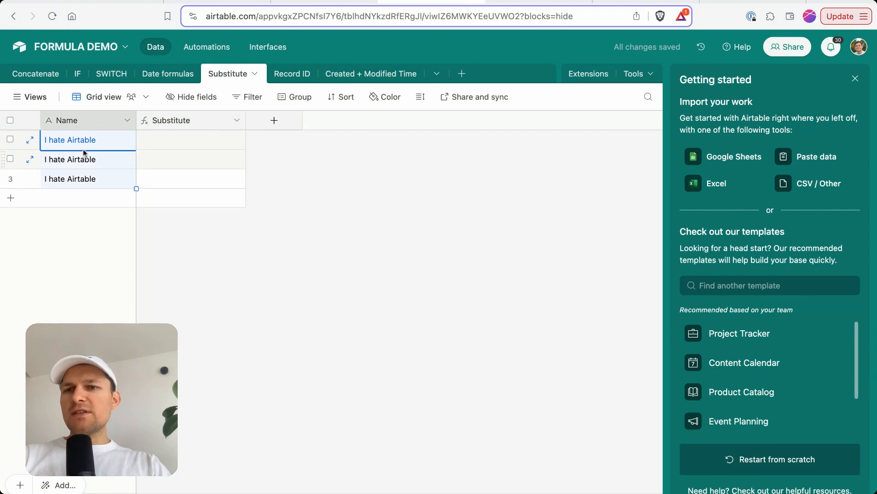
pyautogui.click(84, 156)
# Set the Substitute field's formula to SUBSTITUTE(Name, "hate", "love") and save the field.
pyautogui.rightClick(196, 121)
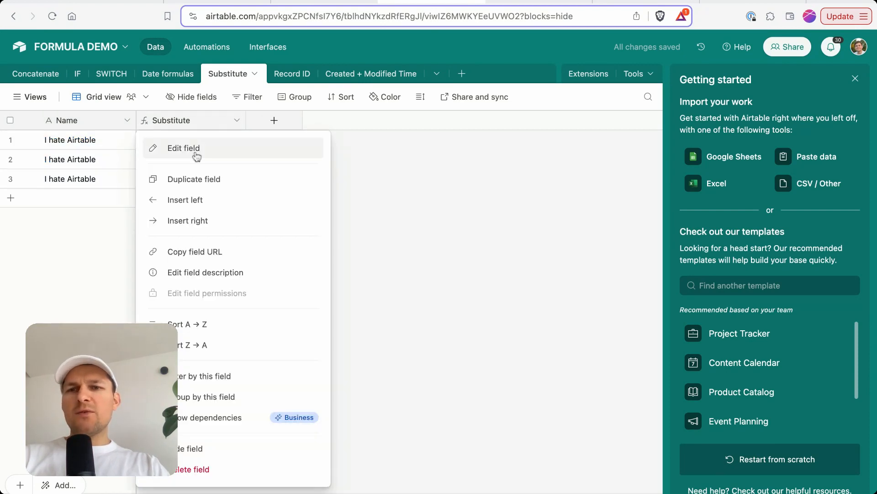
pyautogui.click(223, 153)
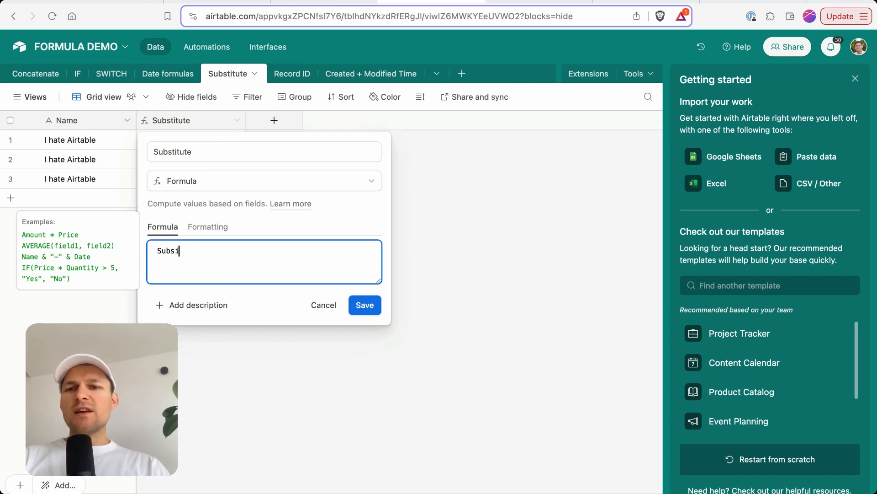
pyautogui.write('Subst')
pyautogui.press('Tab')
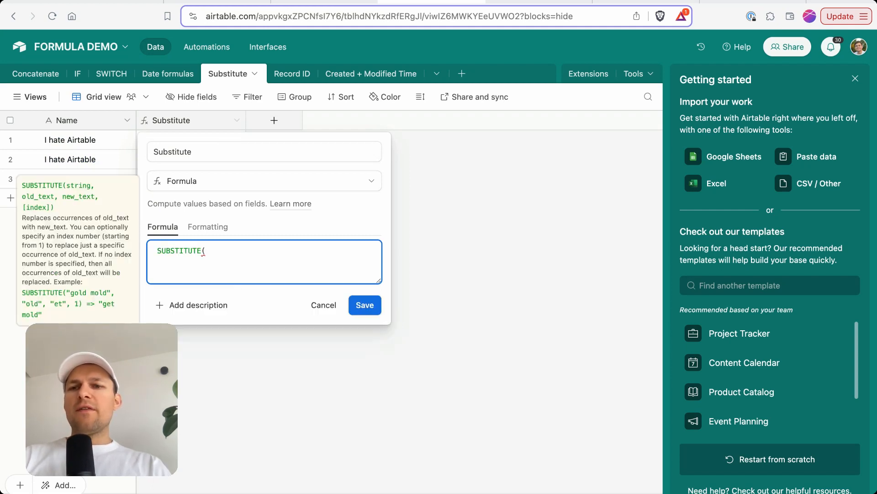
pyautogui.write('Name')
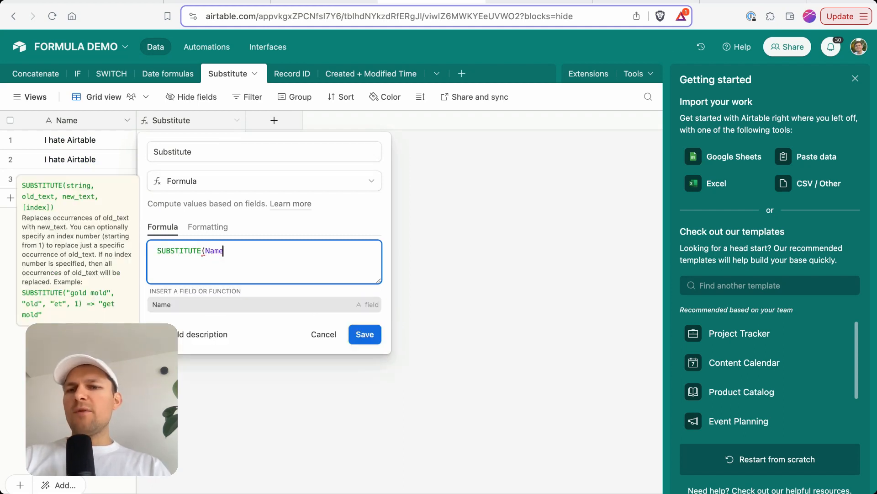
pyautogui.write(', ')
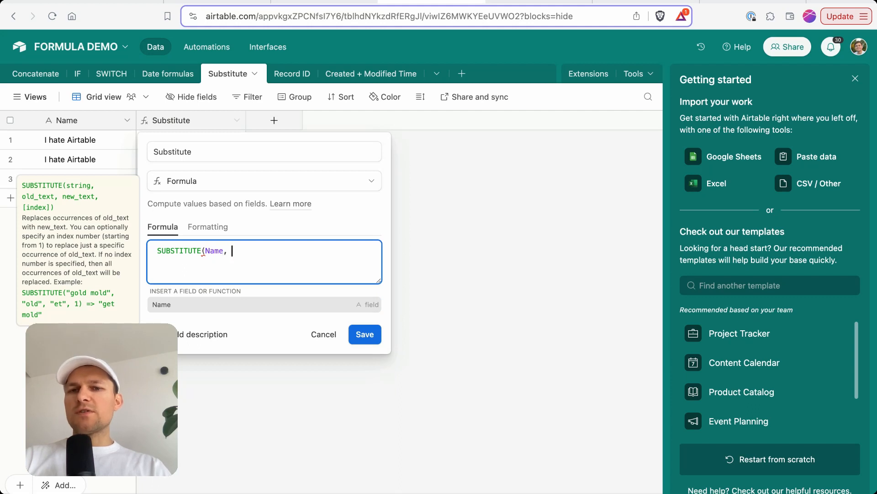
pyautogui.write('"hate", "love')
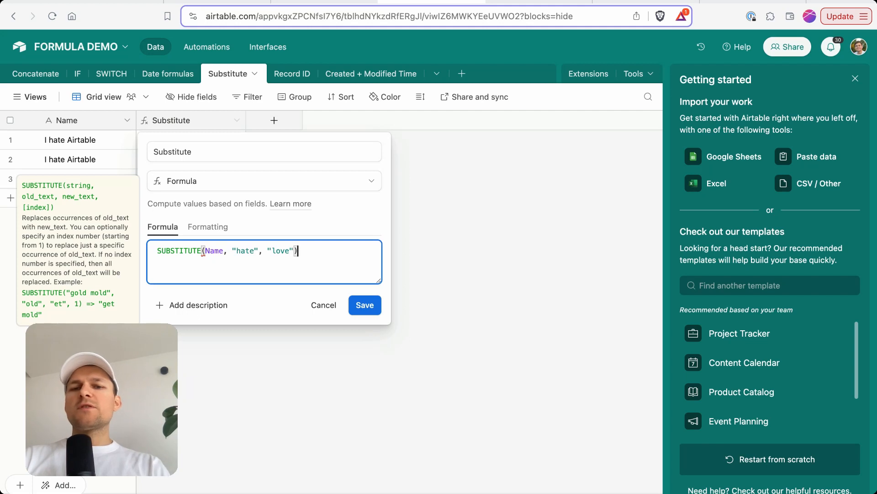
pyautogui.click(365, 305)
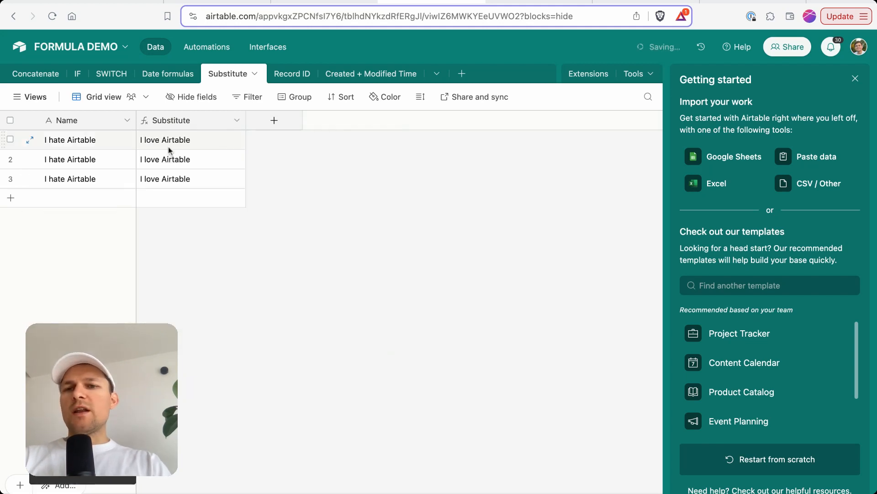
# Examine the replaced text in the Substitute column for all three records.
pyautogui.moveTo(168, 147); pyautogui.dragTo(189, 190)
pyautogui.click(268, 161)
pyautogui.moveTo(188, 143); pyautogui.dragTo(189, 179)
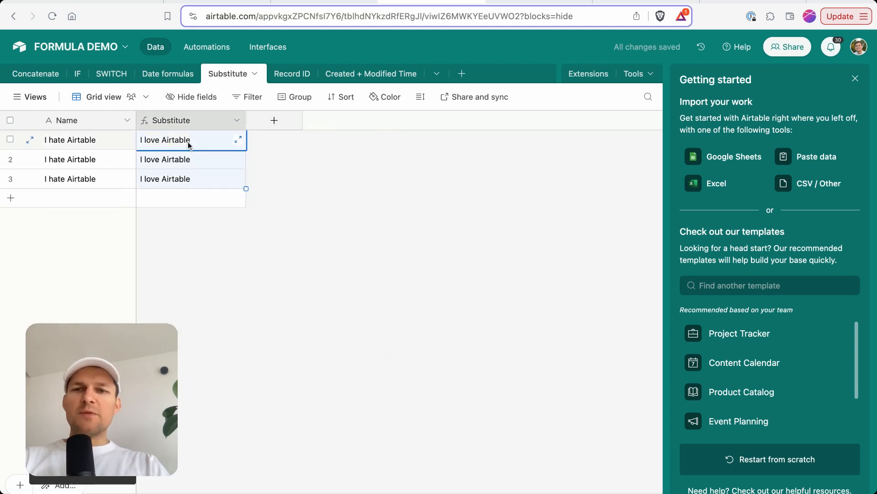
pyautogui.click(311, 172)
# Open the Record ID table, set the Record ID field's formula to RECORD_ID() and save the field.
pyautogui.click(295, 75)
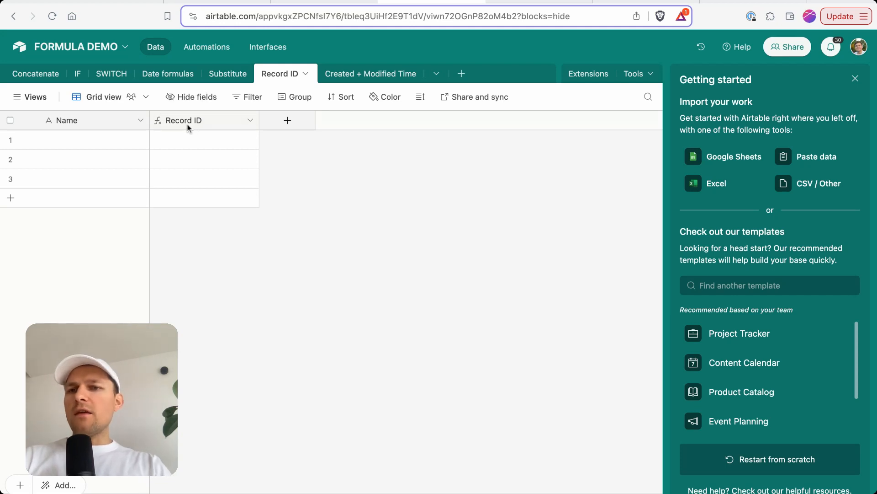
pyautogui.rightClick(188, 127)
pyautogui.click(180, 151)
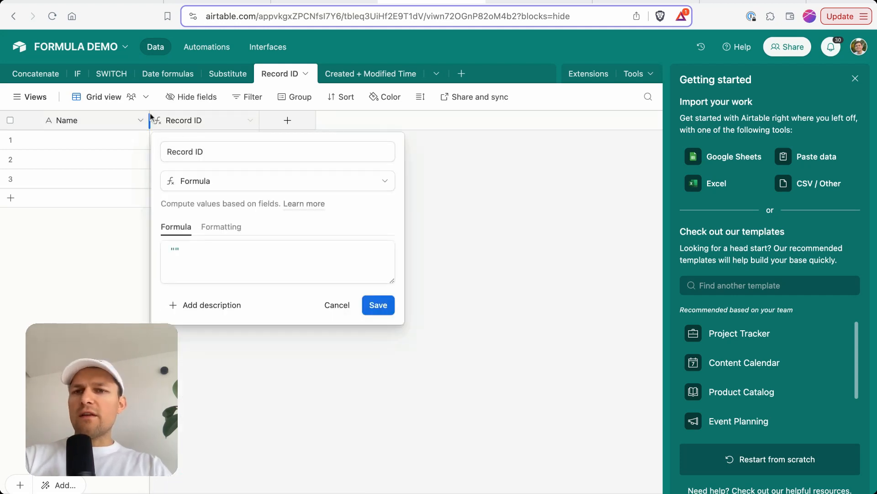
pyautogui.click(197, 259)
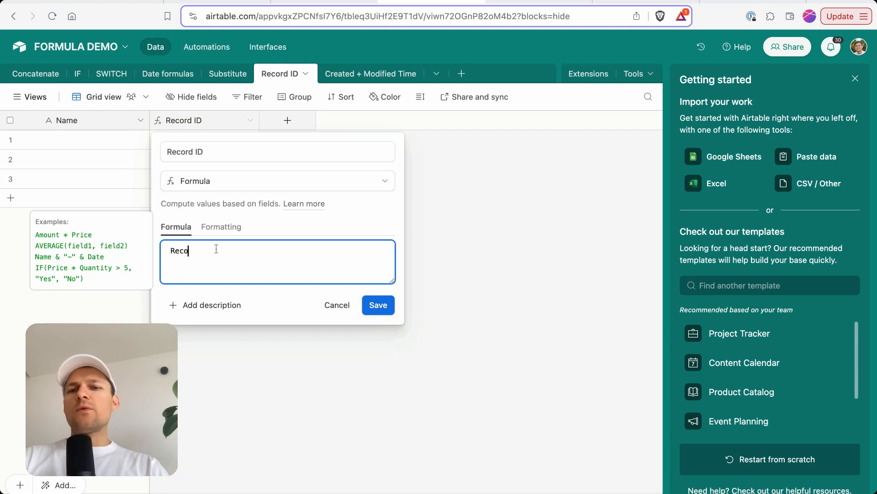
pyautogui.write('Reco')
pyautogui.click(216, 304)
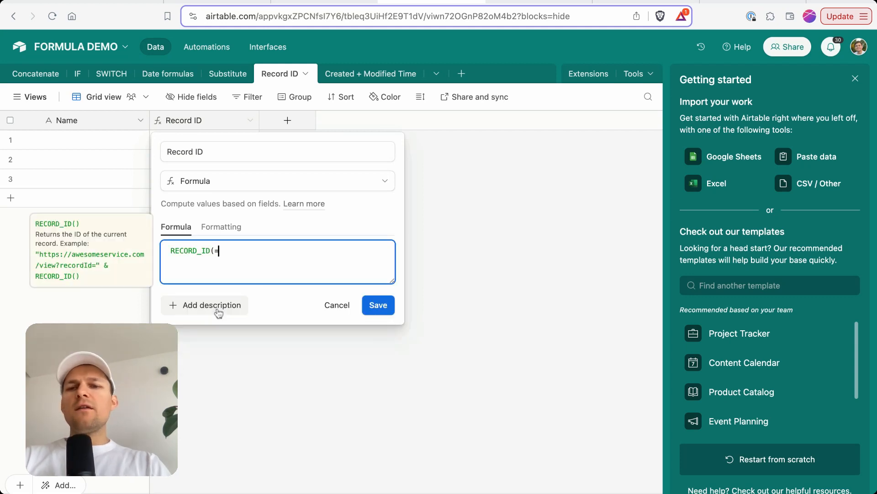
pyautogui.write(')')
pyautogui.click(378, 305)
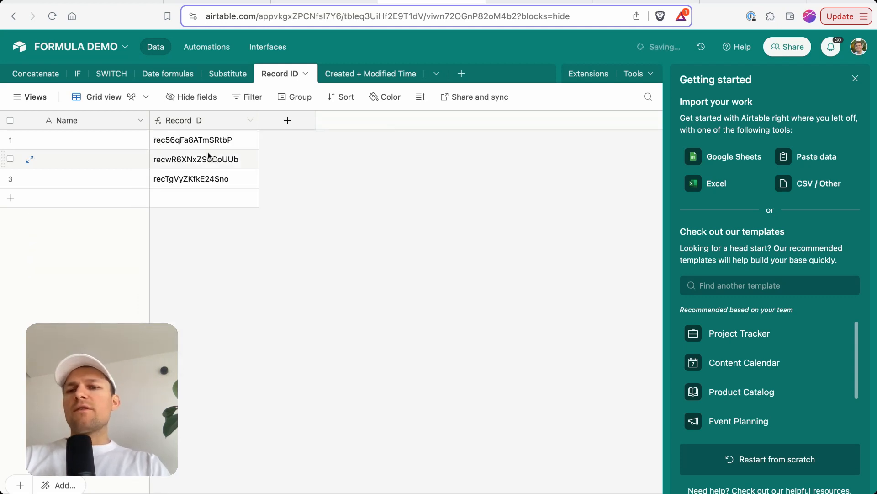
# Add two empty records to the Record ID table and check the last one's Record ID cell.
pyautogui.click(11, 198)
pyautogui.click(10, 217)
pyautogui.click(190, 219)
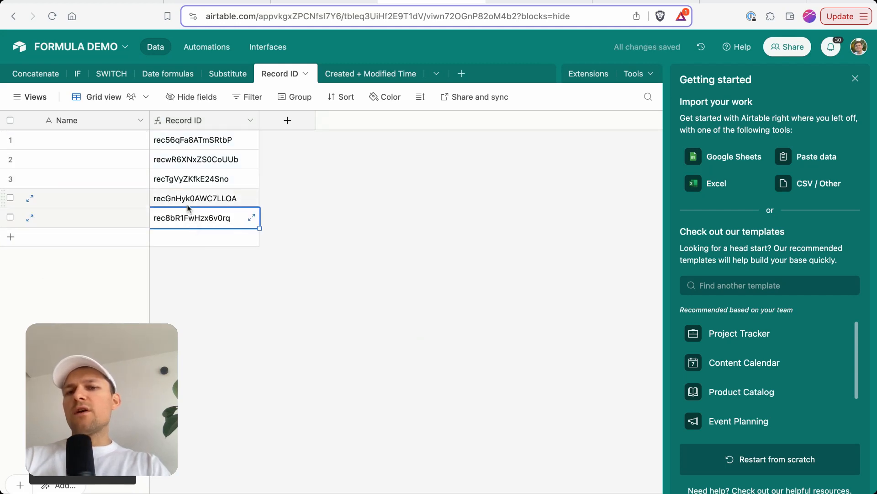
# Compare the Record ID values of the two newest records in the Record ID table.
pyautogui.click(188, 204)
pyautogui.click(192, 222)
pyautogui.click(215, 201)
pyautogui.click(209, 217)
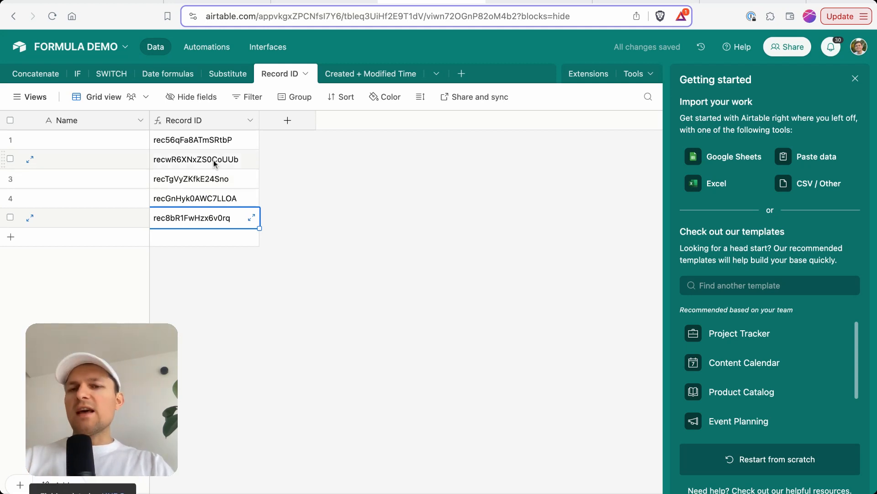
pyautogui.click(208, 199)
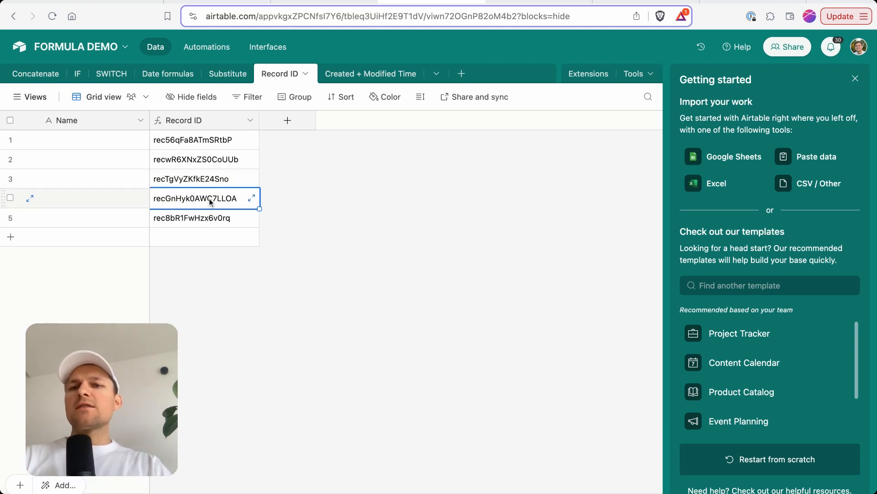
# Open the Created + Modified Time table and search the new-field types for "crea" and "modi", without adding a field.
pyautogui.click(382, 76)
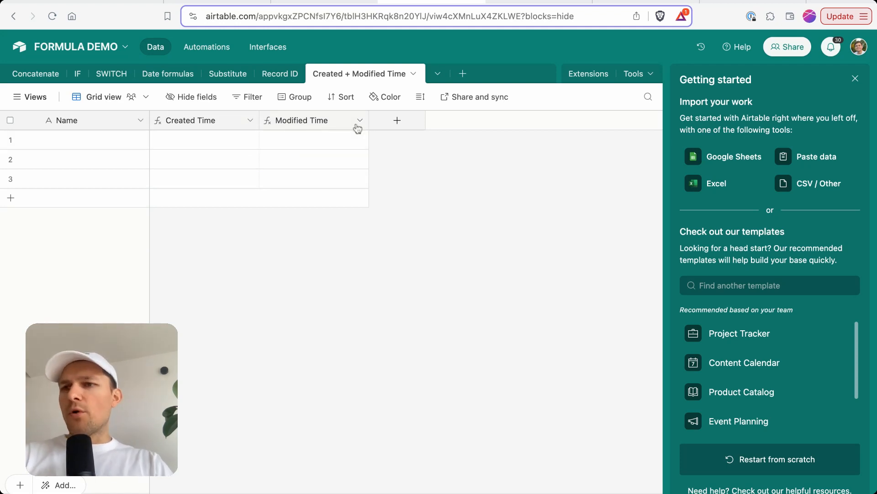
pyautogui.click(401, 129)
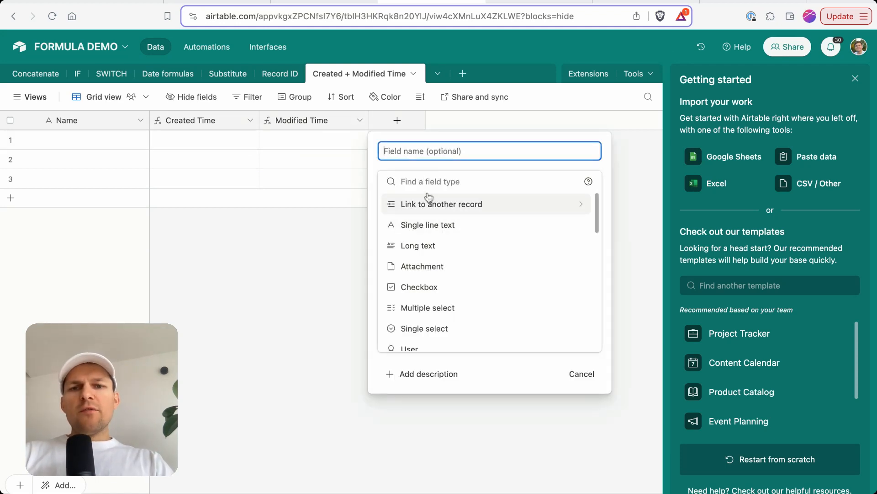
pyautogui.write('crea')
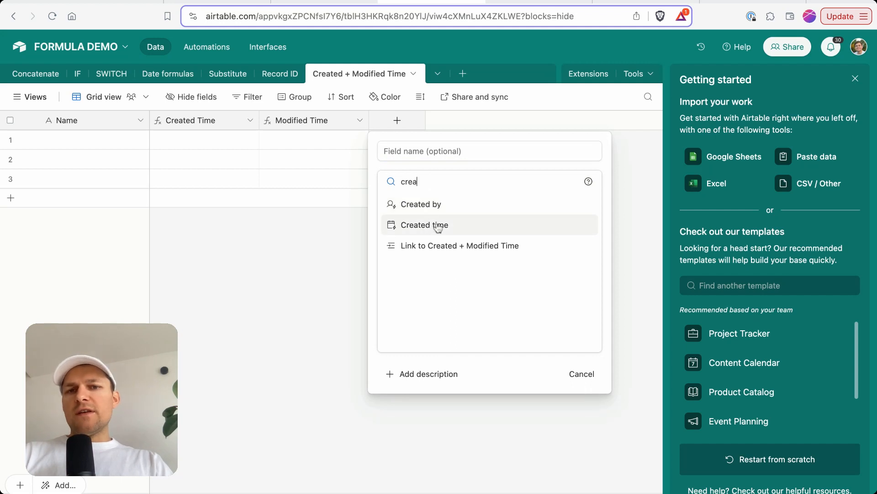
pyautogui.press('BackSpace')
pyautogui.press('BackSpace')
pyautogui.press('BackSpace')
pyautogui.press('BackSpace')
pyautogui.write('modi')
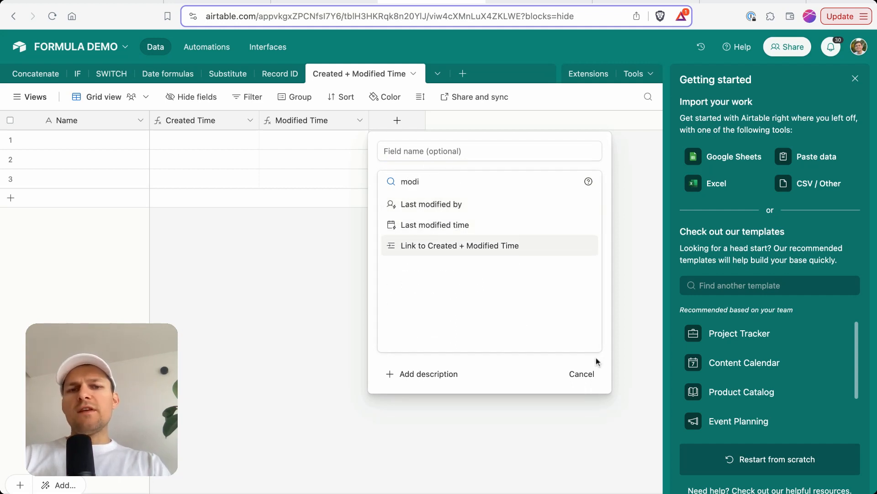
pyautogui.click(579, 374)
# Set the Created Time field's formula to CREATED_TIME() and save the field.
pyautogui.rightClick(182, 125)
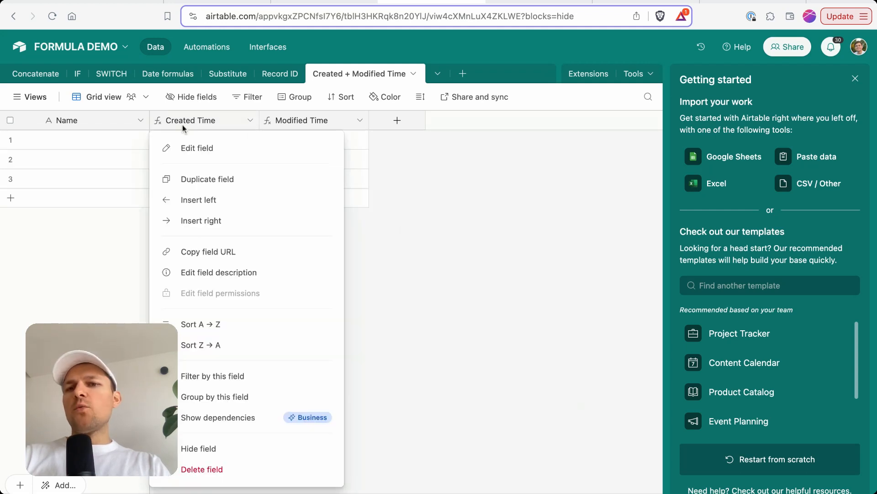
pyautogui.click(191, 151)
pyautogui.click(210, 261)
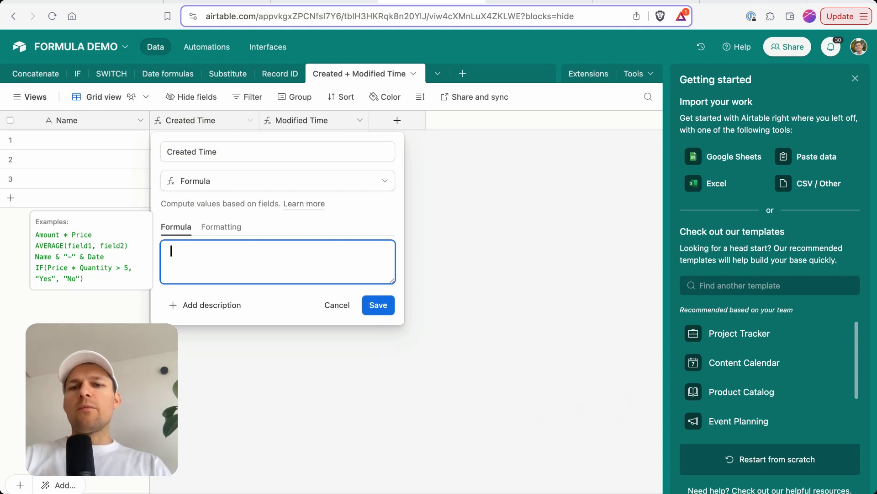
pyautogui.write('creat')
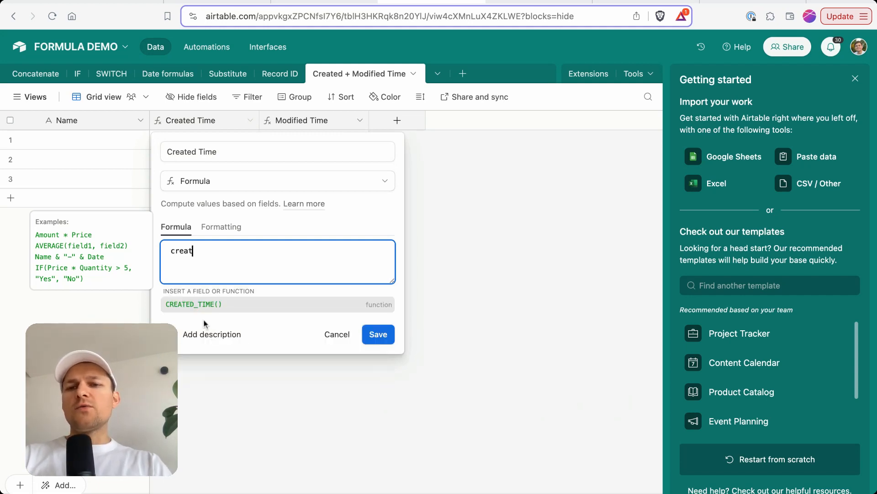
pyautogui.click(210, 309)
pyautogui.press('BackSpace')
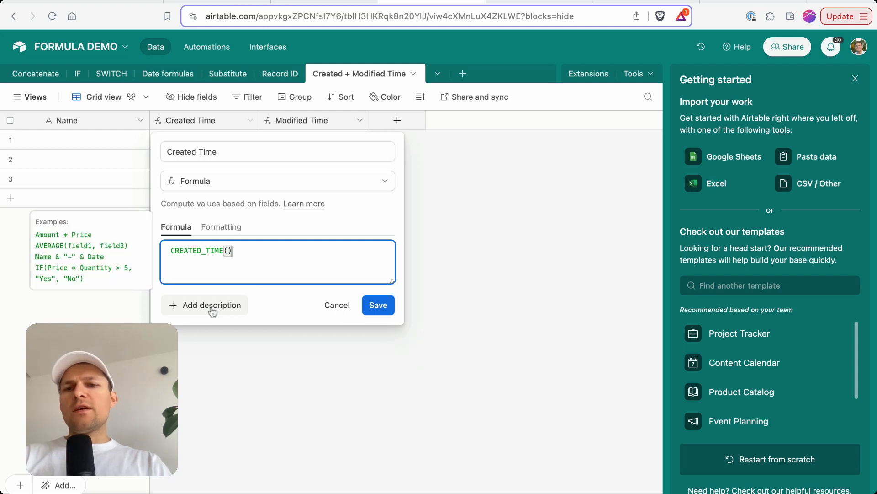
pyautogui.click(378, 305)
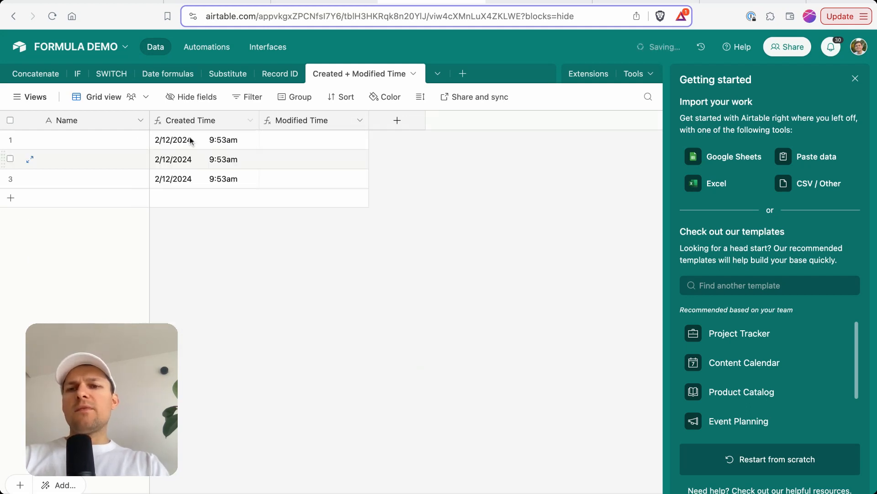
# Set the Modified Time field's formula to LAST_MODIFIED_TIME() and save the field.
pyautogui.rightClick(297, 120)
pyautogui.click(333, 154)
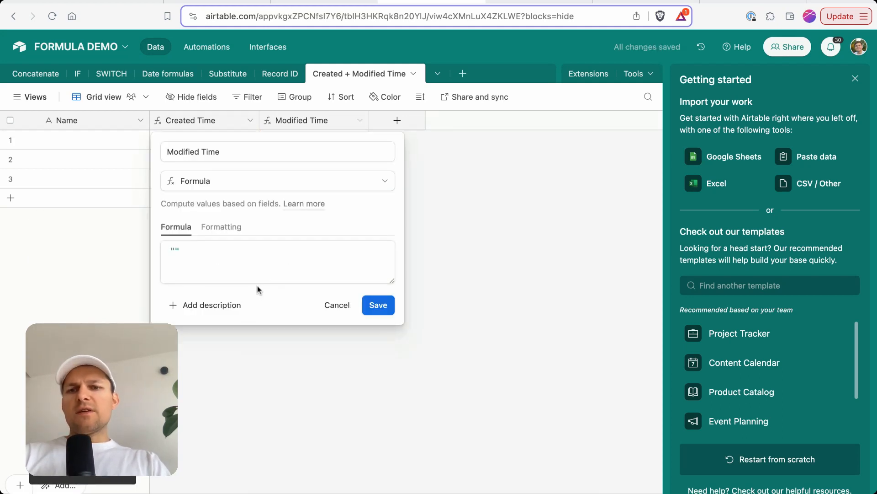
pyautogui.click(247, 249)
pyautogui.write('Modif')
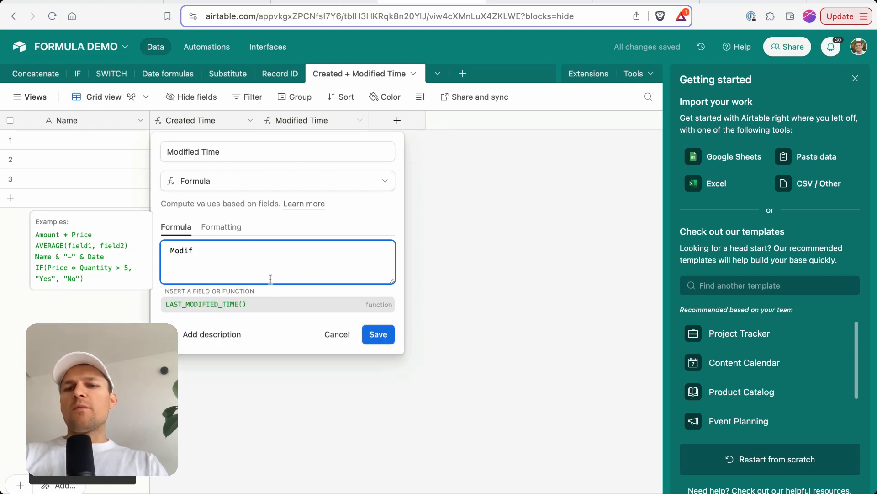
pyautogui.click(259, 304)
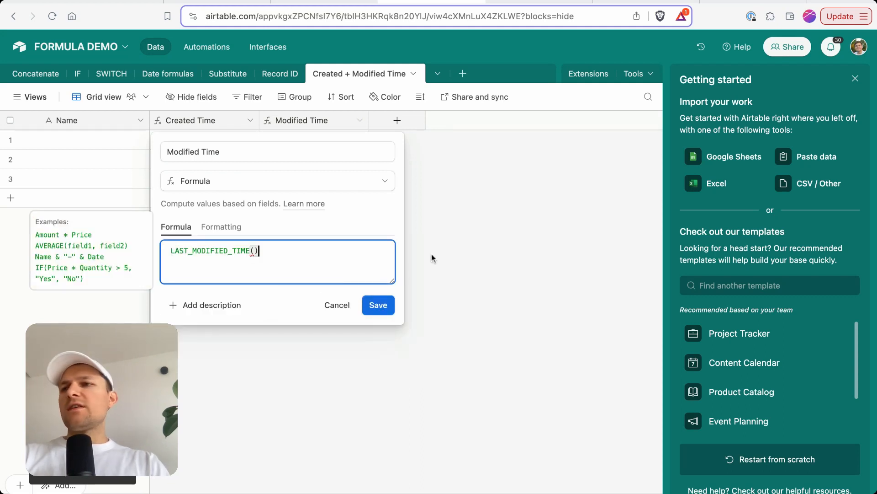
pyautogui.click(374, 314)
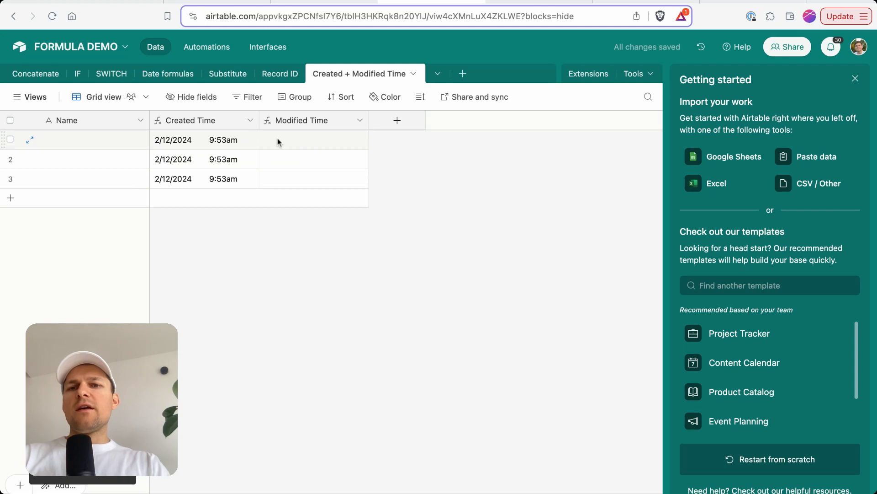
# Enter "asd" as the first record's Name to trigger a modification.
pyautogui.click(123, 146)
pyautogui.write('asd')
pyautogui.press('Return')
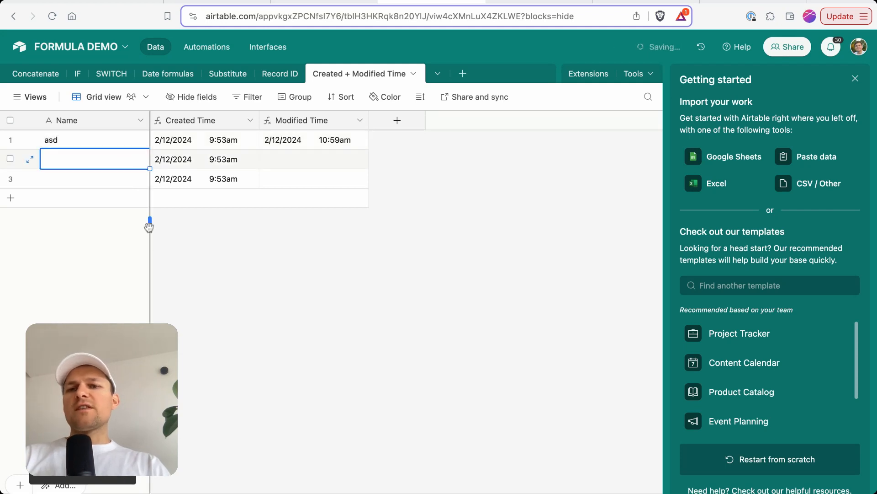
pyautogui.press('Escape')
# Compare the first record's Created Time and Modified Time values.
pyautogui.click(71, 141)
pyautogui.click(317, 143)
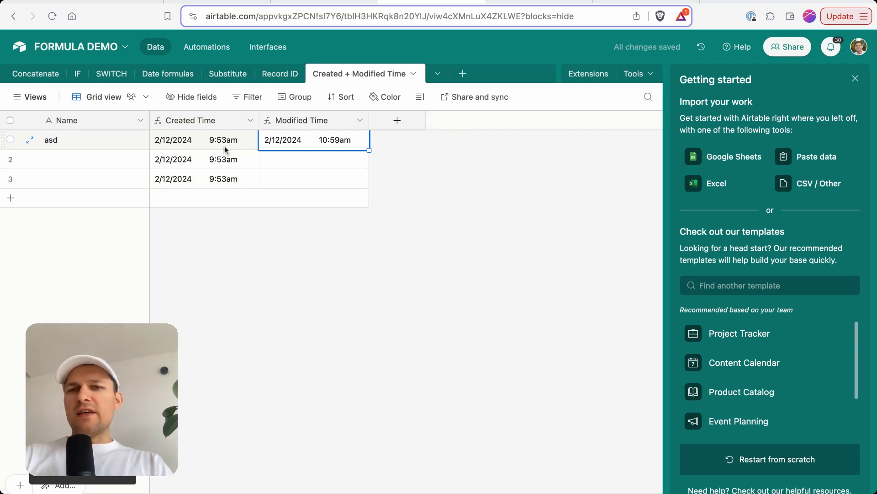
pyautogui.click(228, 128)
pyautogui.click(280, 128)
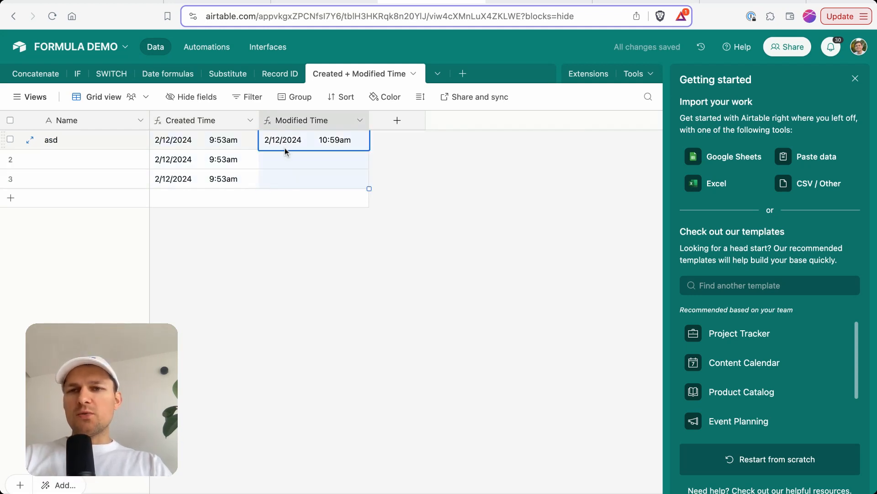
pyautogui.click(218, 140)
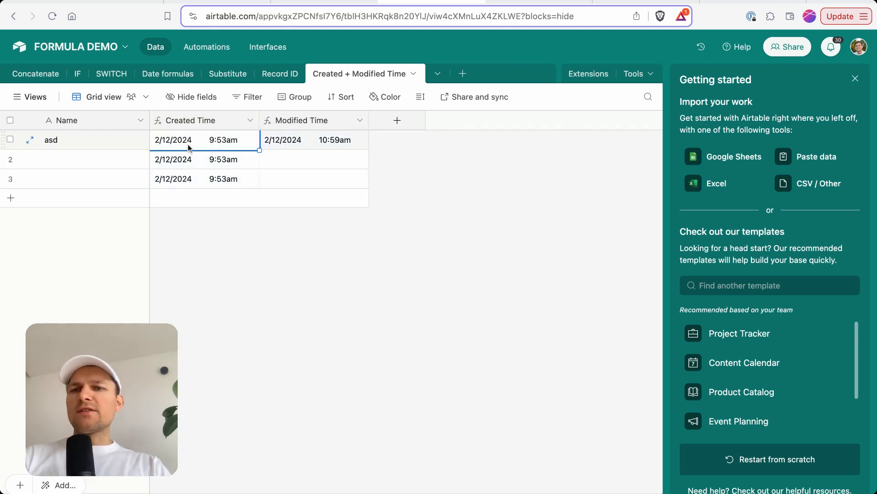